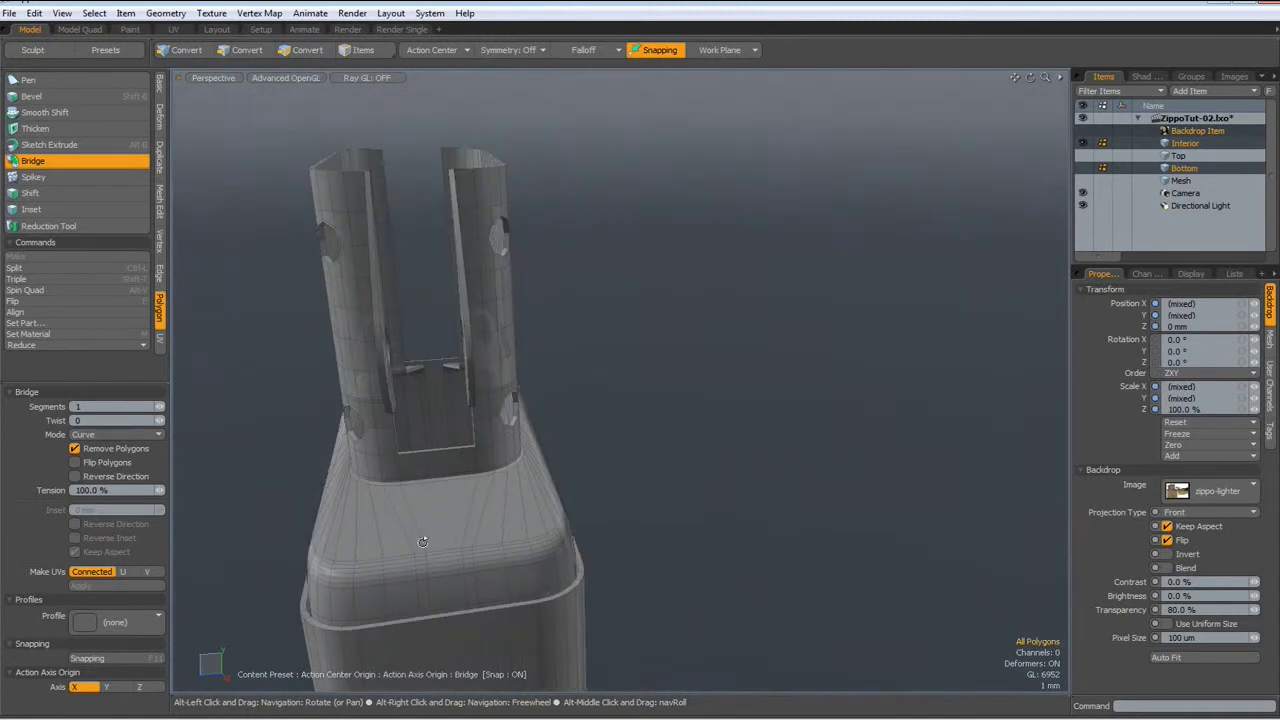
Examine the lighter interior's chimney and shoulder from both ends, with and without subdivision smoothing.
scroll(422, 542, "up", 2)
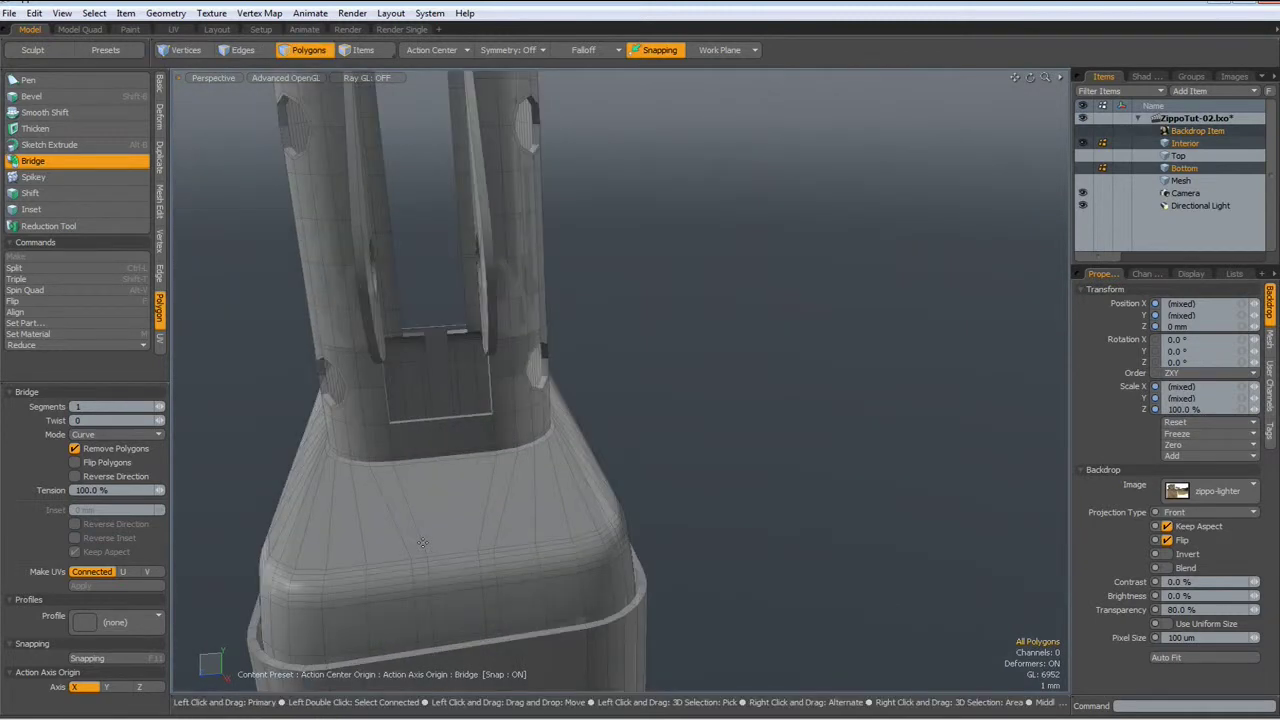
key("Tab")
left_click_drag(422, 542, 415, 501, "alt")
key("Tab")
scroll(529, 434, "down", 4)
scroll(529, 434, "up", 4)
left_click_drag(529, 434, 396, 397, "alt")
left_click_drag(531, 456, 486, 400, "alt")
scroll(574, 504, "up", 3)
scroll(469, 347, "up", 2)
scroll(468, 345, "down", 2)
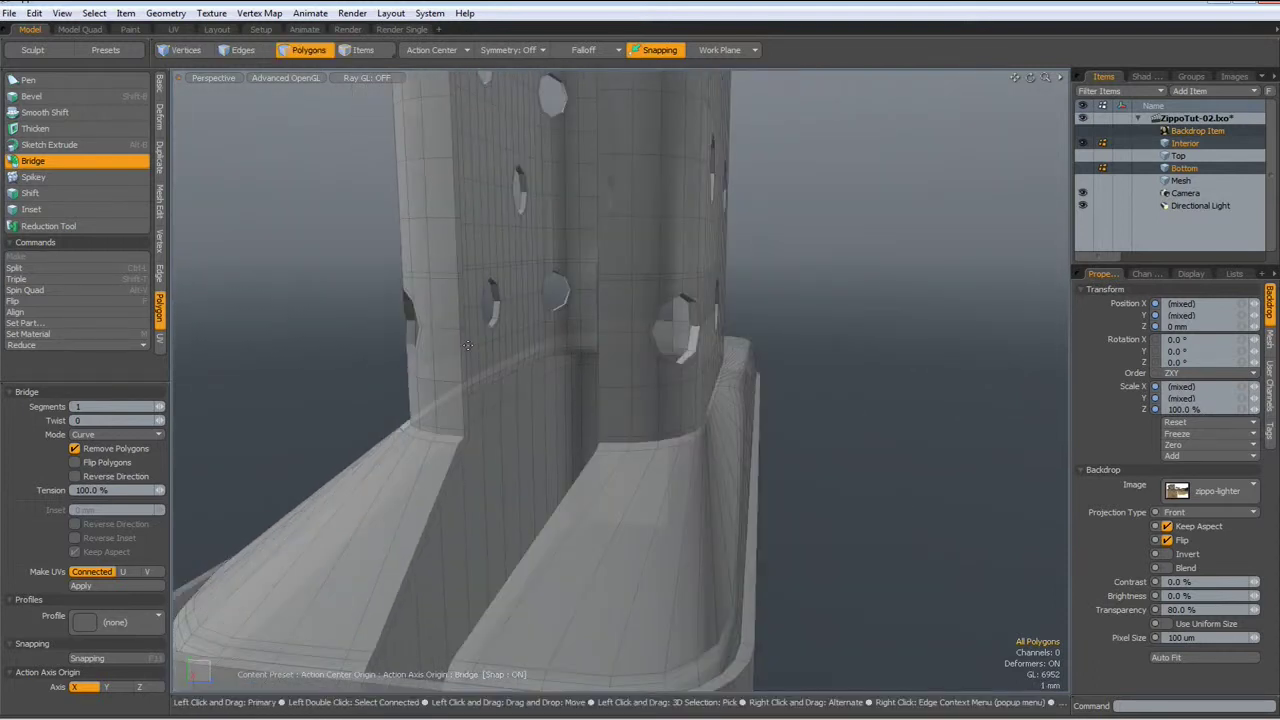
Select the thin rim polygons on one side of the open slot, from the chimney base onto the shoulder.
key("2")
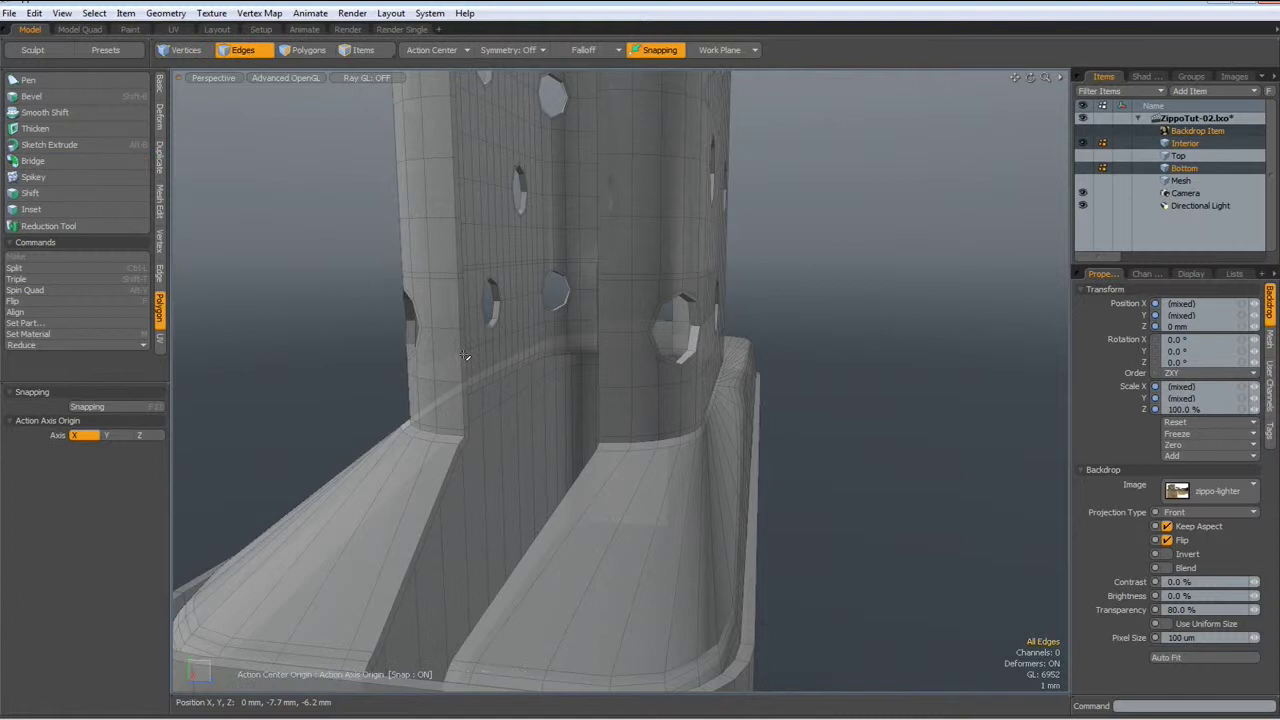
scroll(463, 354, "up", 3)
key("3")
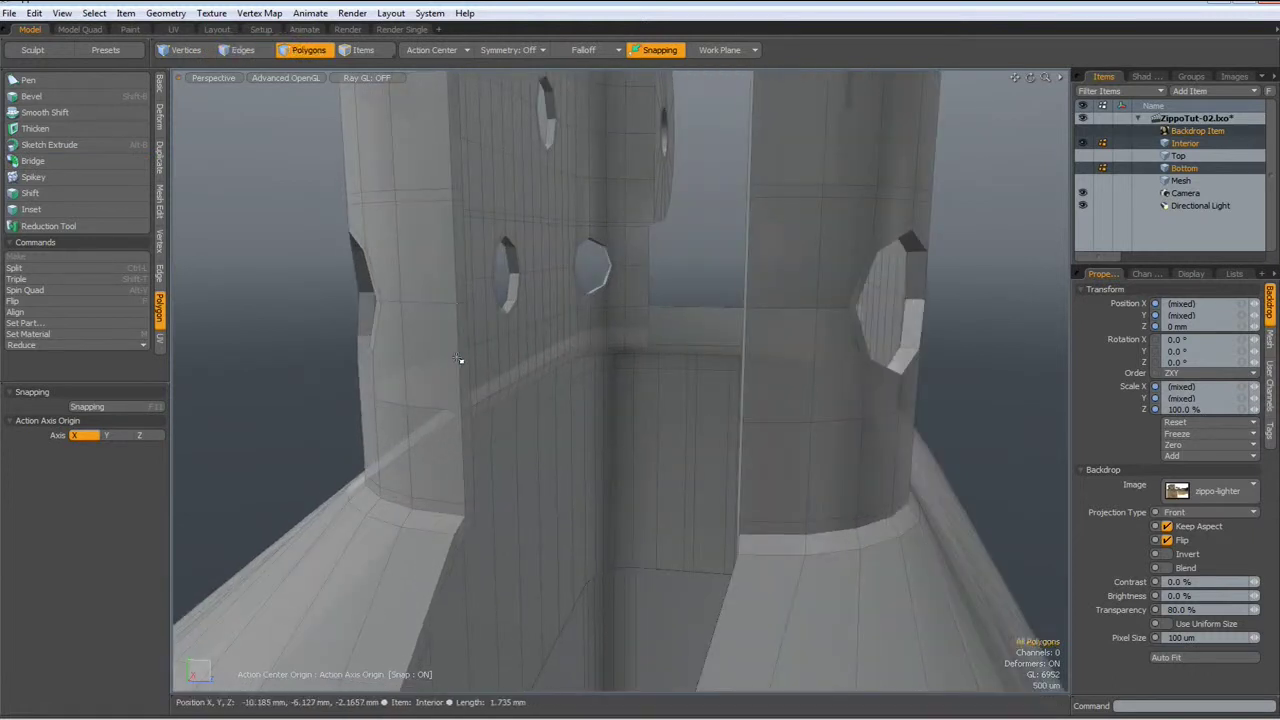
left_click(460, 360)
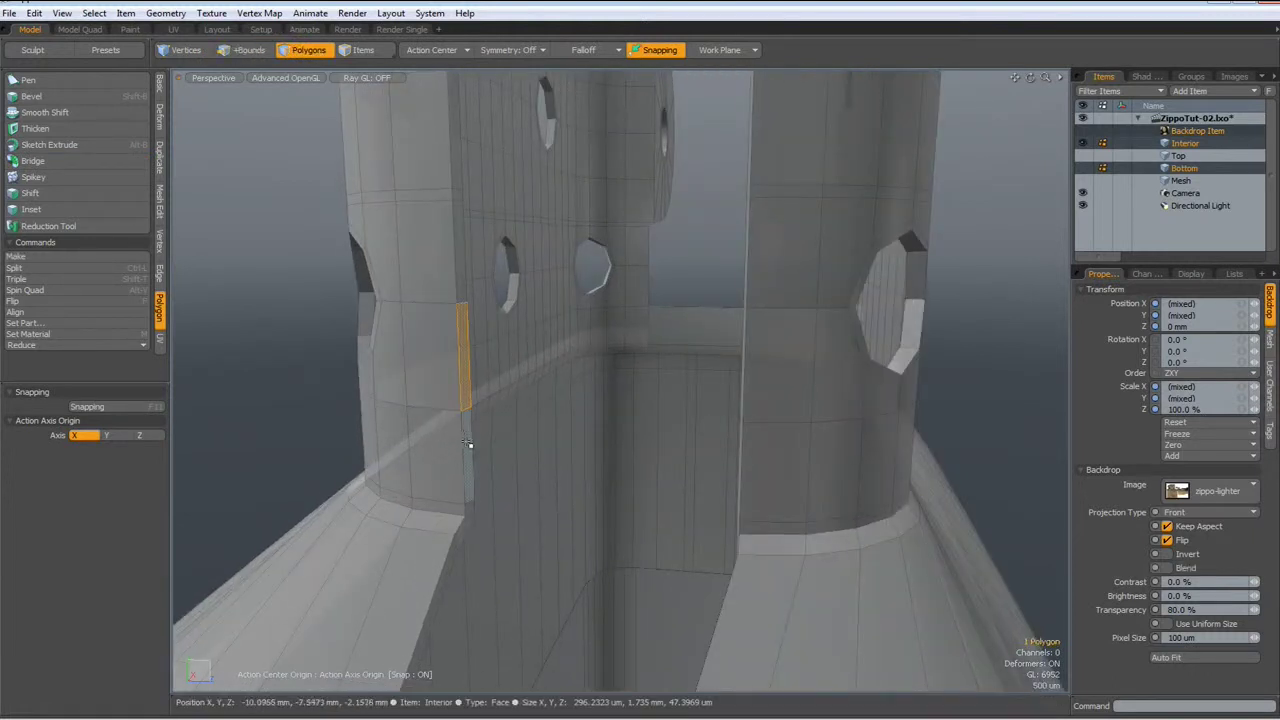
key("Up")
key("Up")
key("Up")
key("Up")
scroll(577, 565, "down", 5)
left_click_drag(577, 606, 583, 522, "alt")
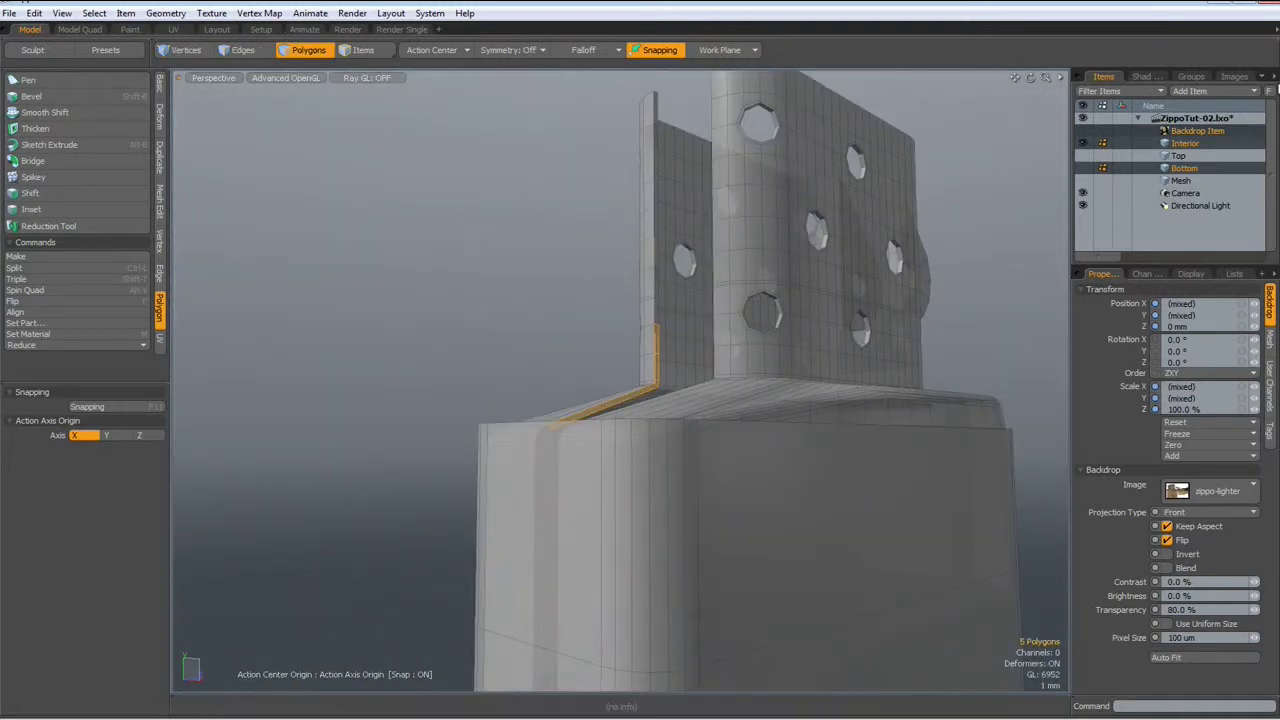
Make only the Interior mesh active and extend the rim polygon selection down to the body's bottom edge.
left_click(1180, 143)
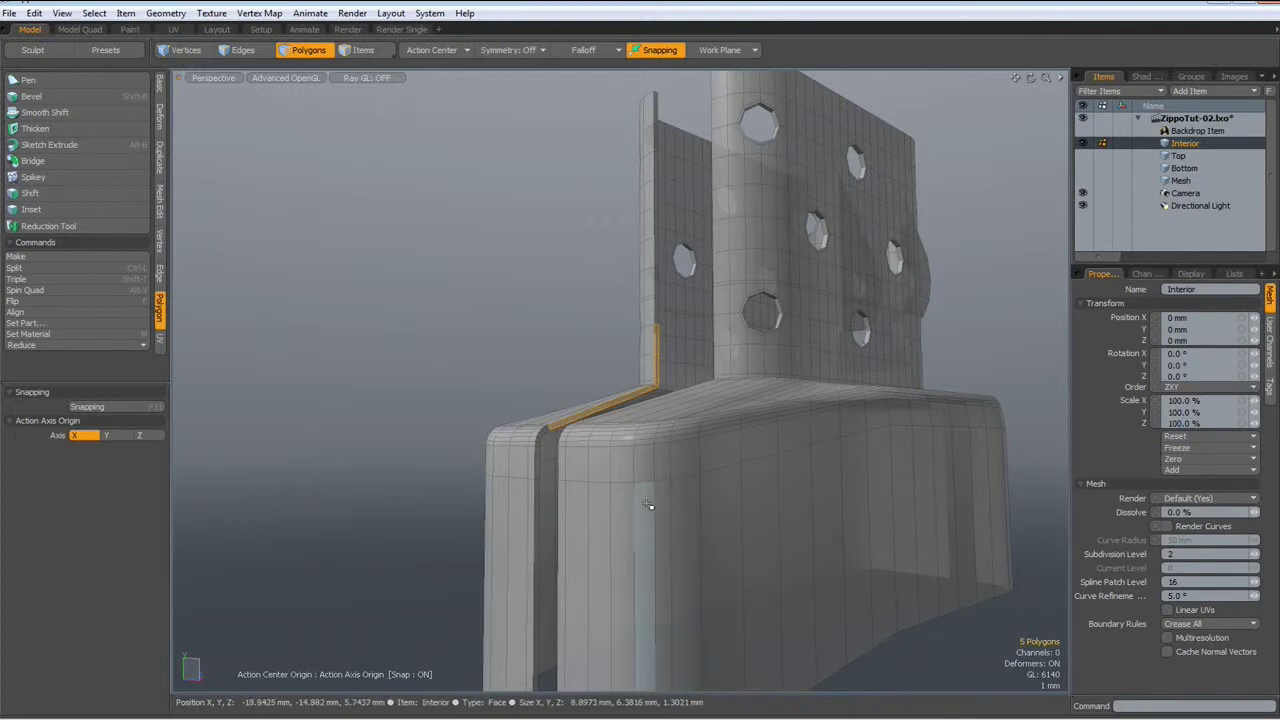
key("Up")
key("Up")
key("Up")
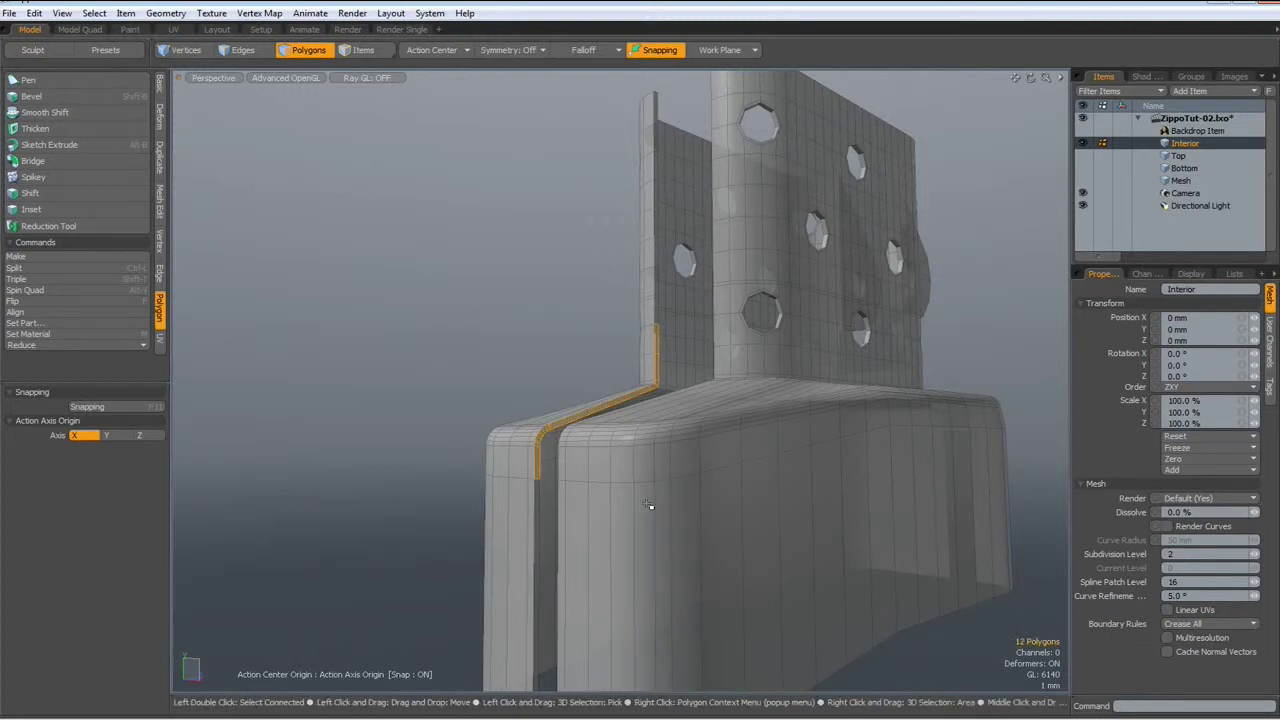
scroll(720, 507, "down", 3)
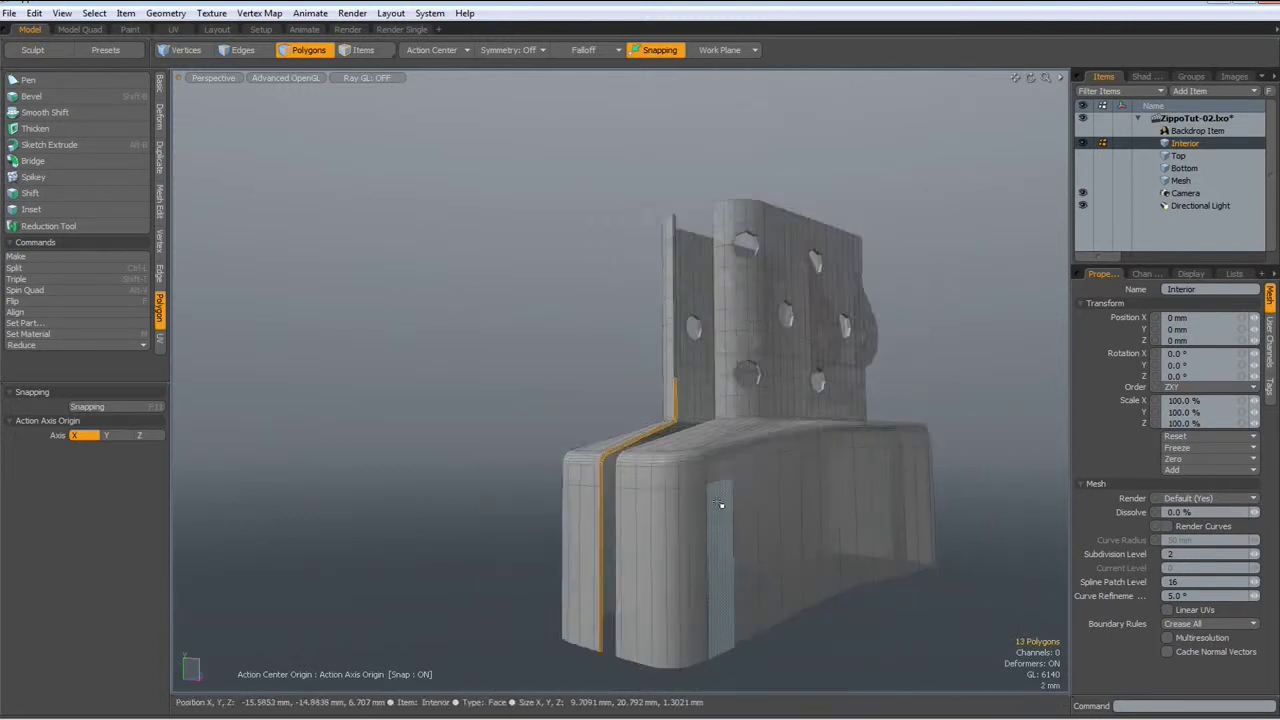
scroll(706, 577, "up", 2)
Add the matching thin rim polygons on the opposite side of the slot to the selection, running down the body.
left_click_drag(692, 582, 910, 500, "alt")
scroll(545, 291, "up", 5)
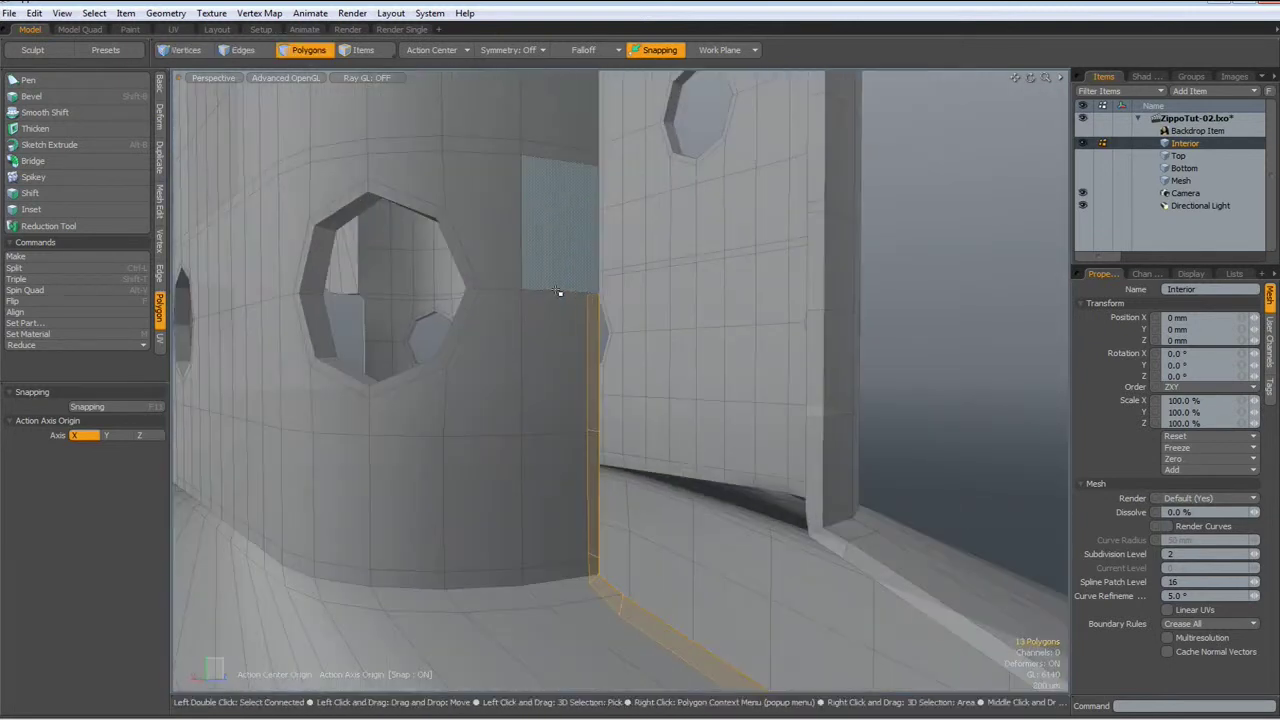
left_click(814, 360, "shift")
left_click(814, 450, "shift")
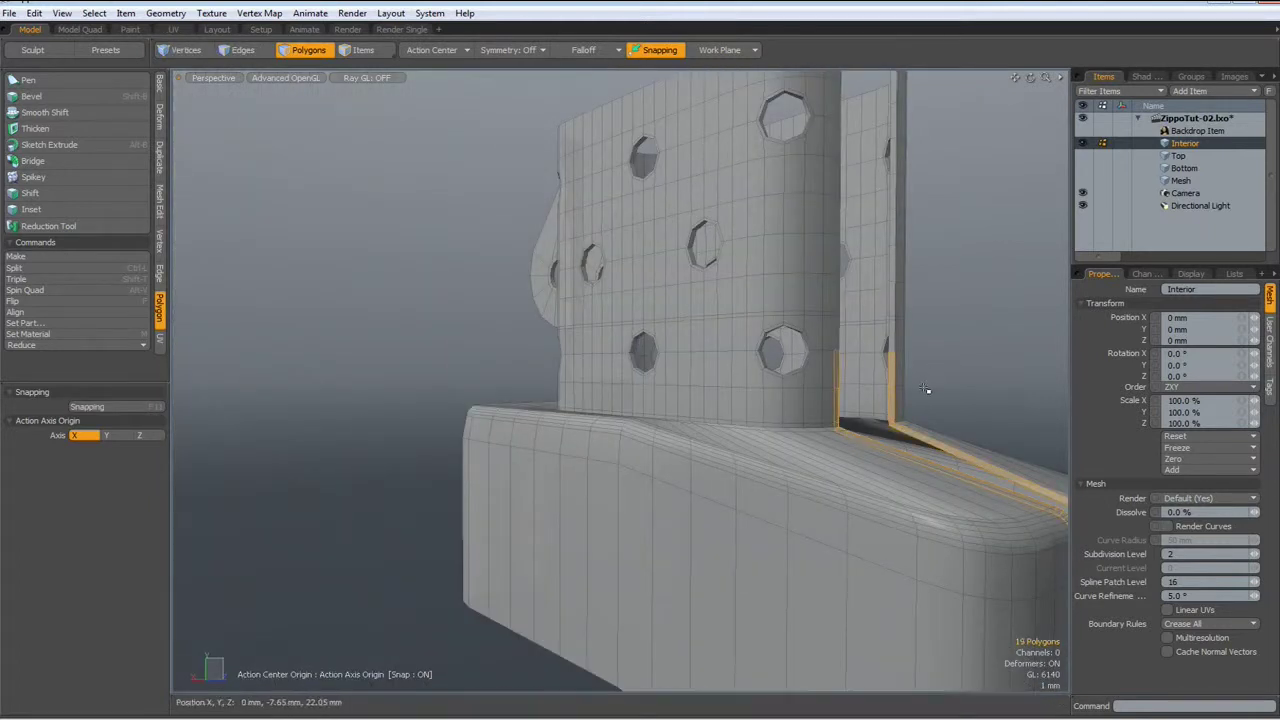
scroll(928, 380, "down", 5)
left_click_drag(928, 380, 798, 548, "alt")
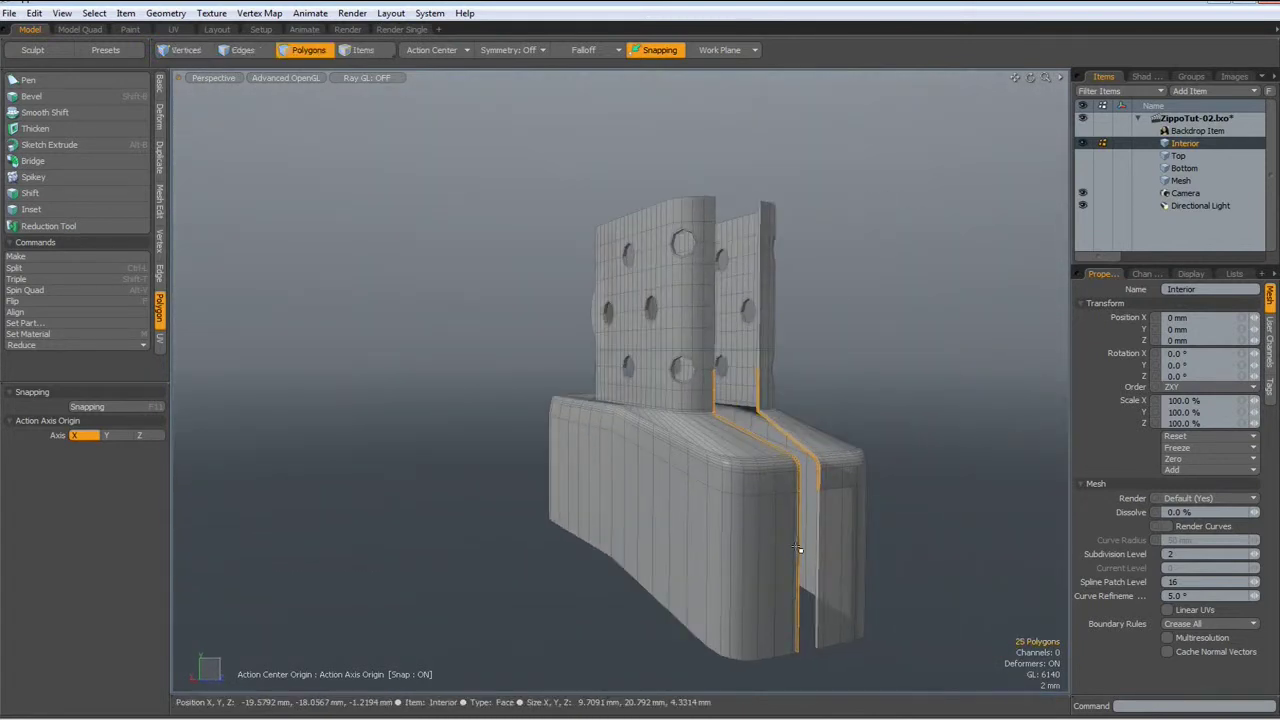
Bridge the two selected rim strips with one segment to close the slot in the interior's shoulder and body.
left_click_drag(799, 548, 605, 473, "alt")
scroll(643, 474, "up", 6)
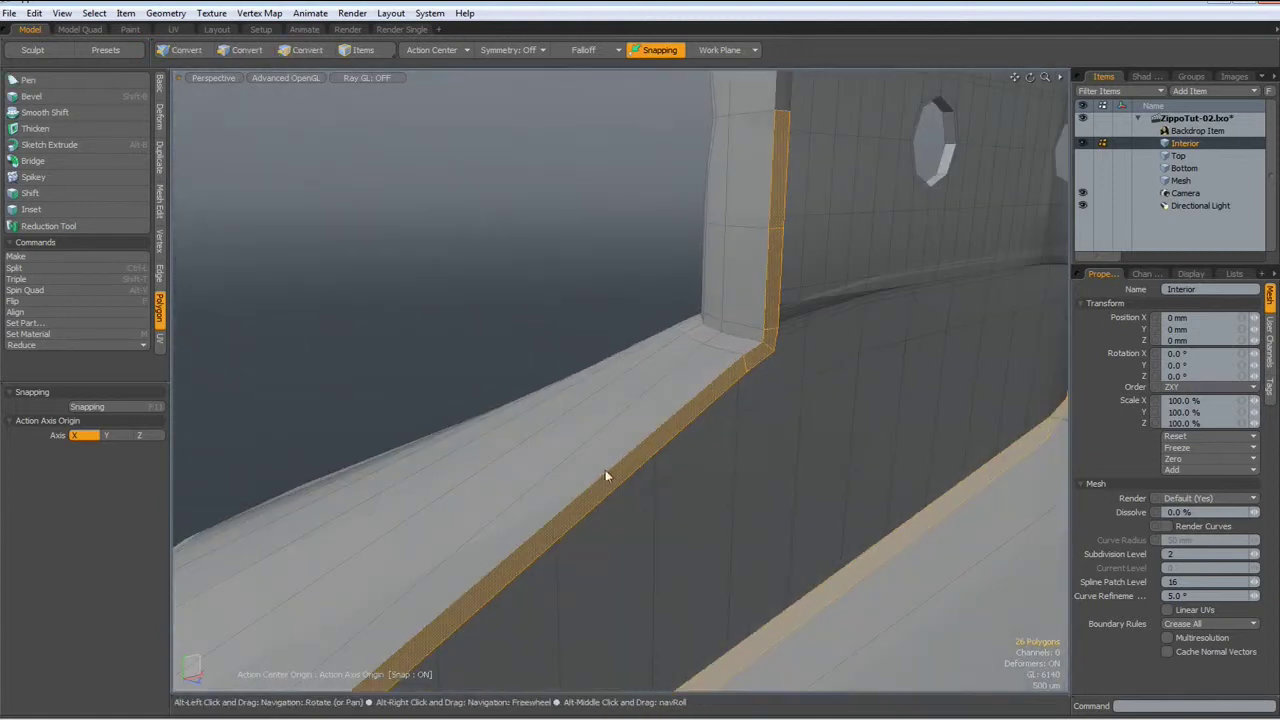
right_click(677, 428)
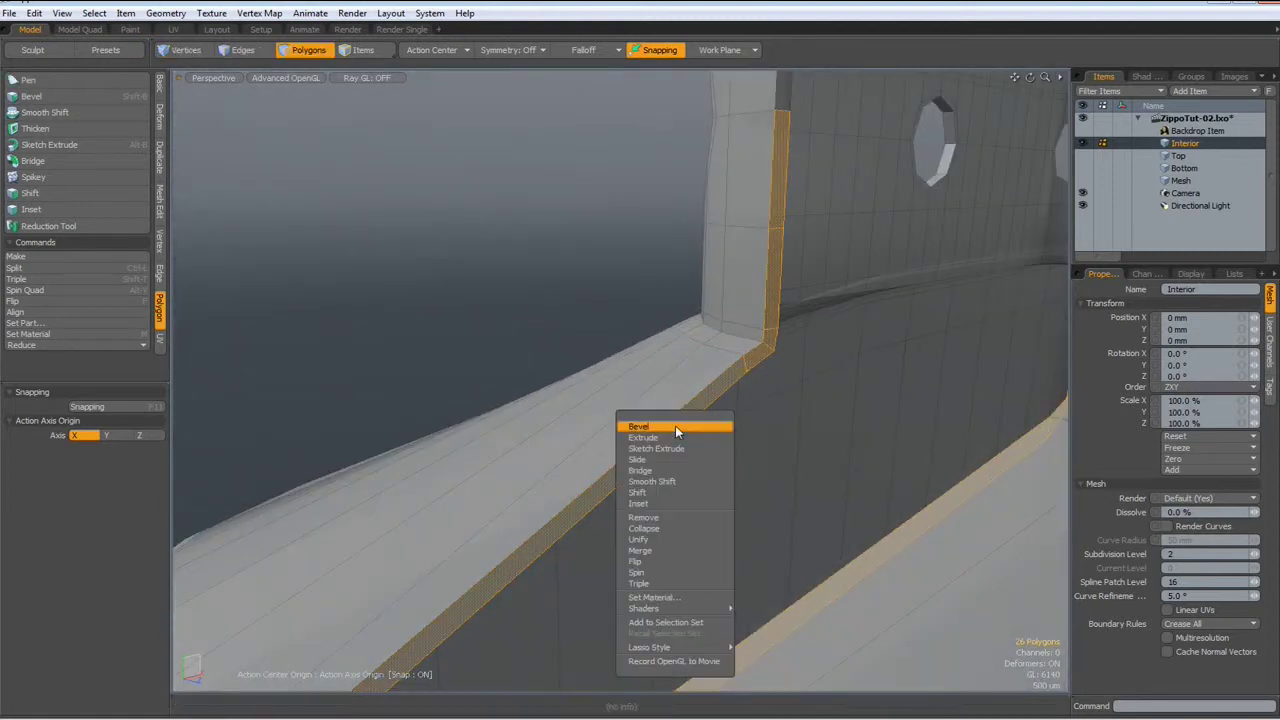
left_click(652, 470)
scroll(710, 430, "down", 6)
left_click_drag(674, 515, 666, 590, "alt")
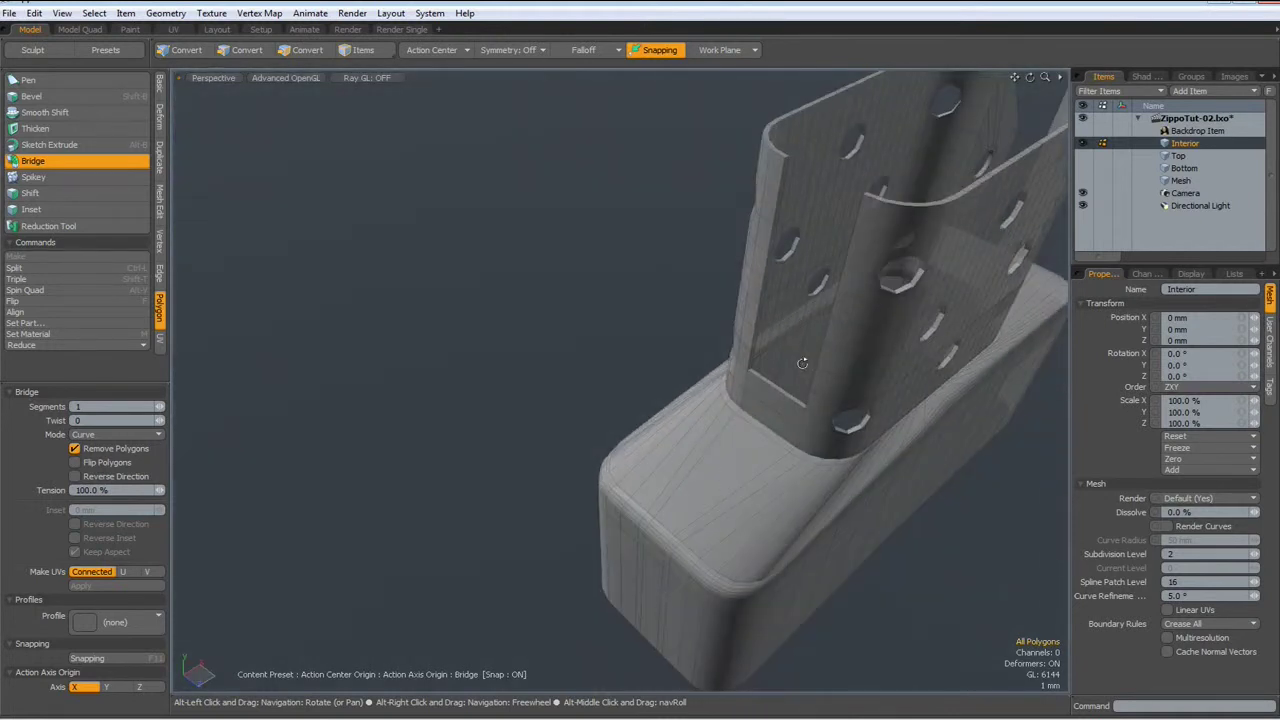
Loop-slice the chimney's thin rim using Symmetry mode with a count of 2, moving the cuts further inward.
scroll(802, 363, "up", 6)
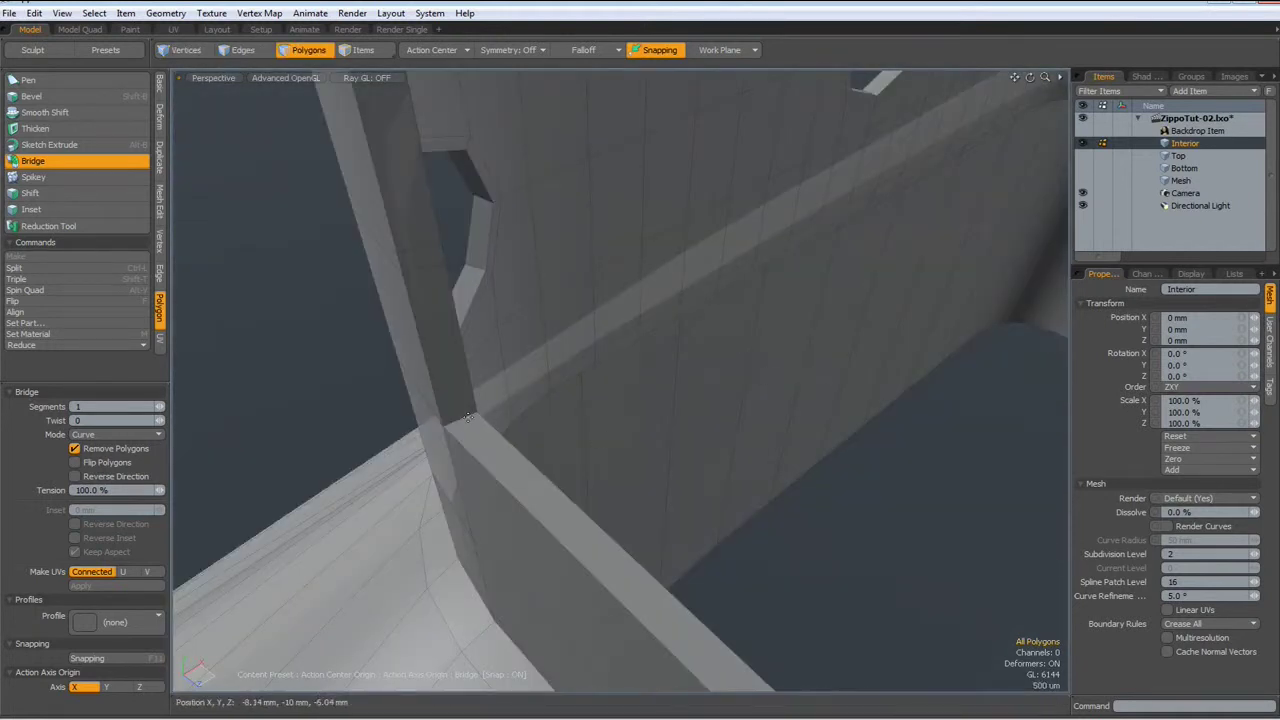
key("space")
key("2")
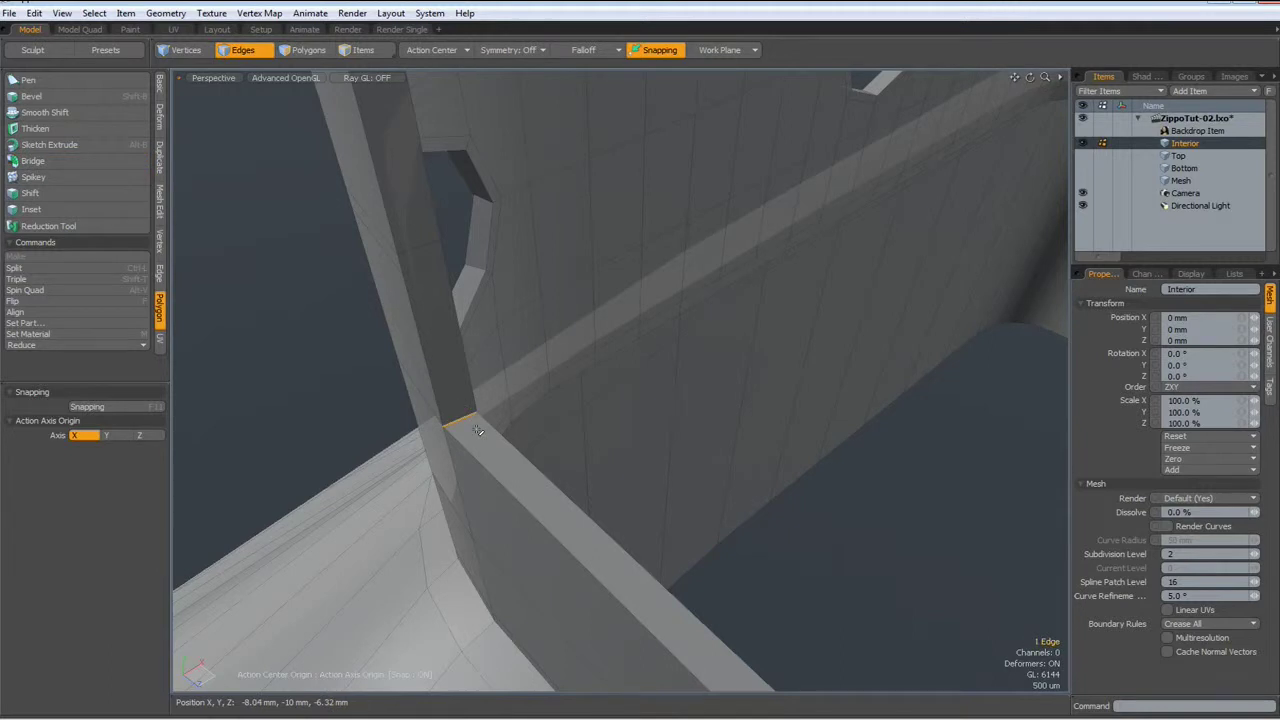
scroll(478, 430, "down", 5)
key("alt")
key("alt+c")
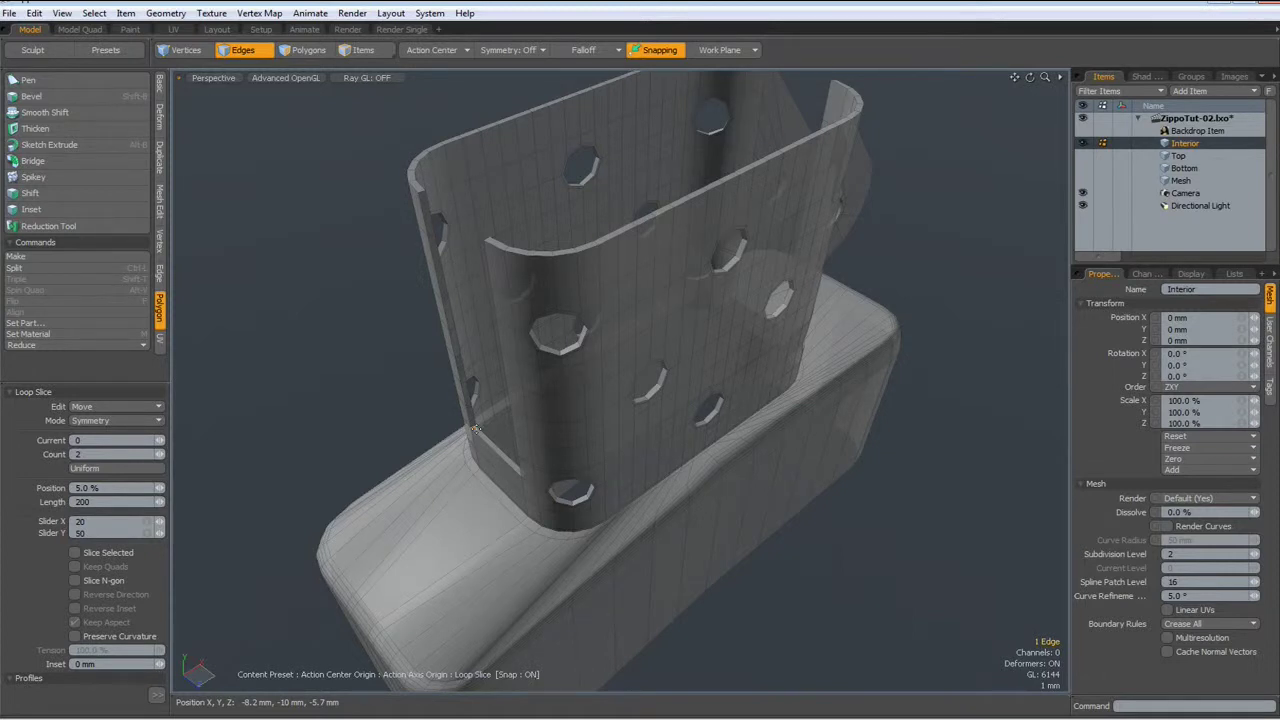
left_click(476, 430)
scroll(490, 440, "up", 8)
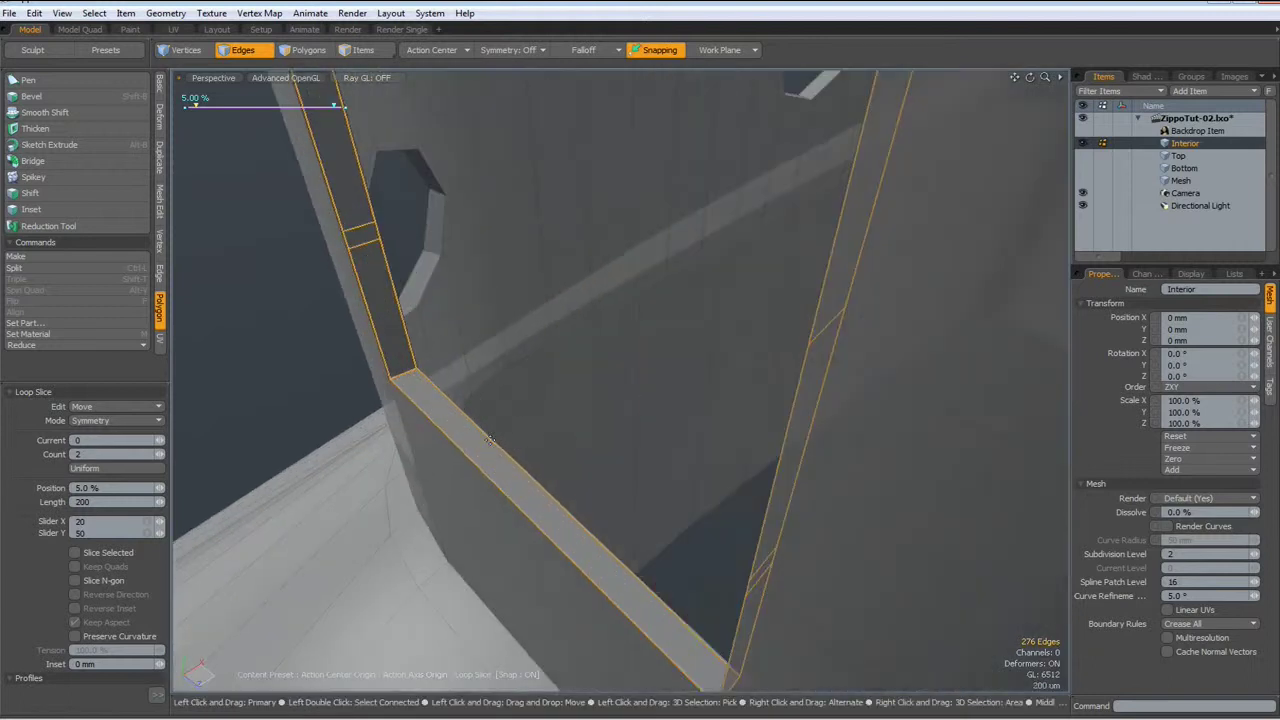
left_click_drag(195, 106, 212, 106)
scroll(567, 422, "down", 8)
left_click_drag(566, 422, 881, 421, "alt")
key("space")
left_click_drag(835, 486, 909, 494, "alt")
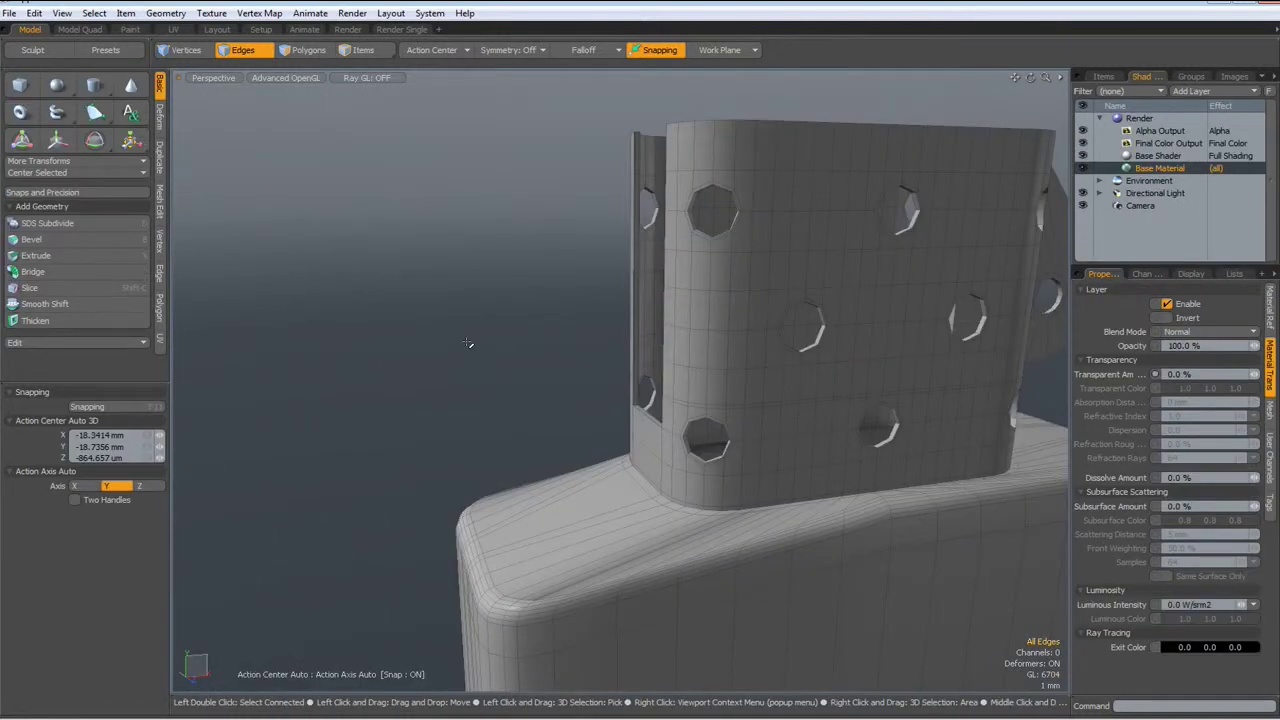
Select the two inner edge loops running along the chimney's thin rim and remove them.
left_click_drag(570, 470, 587, 505, "alt")
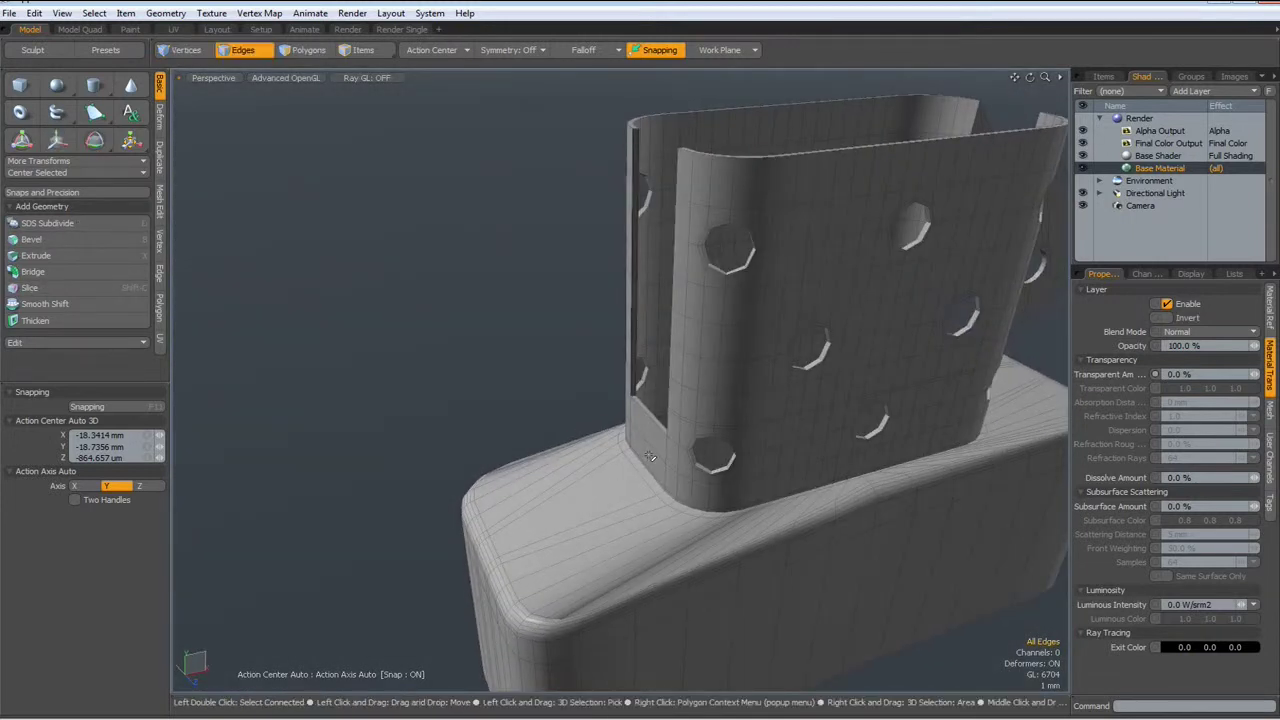
left_click_drag(650, 456, 660, 442, "alt")
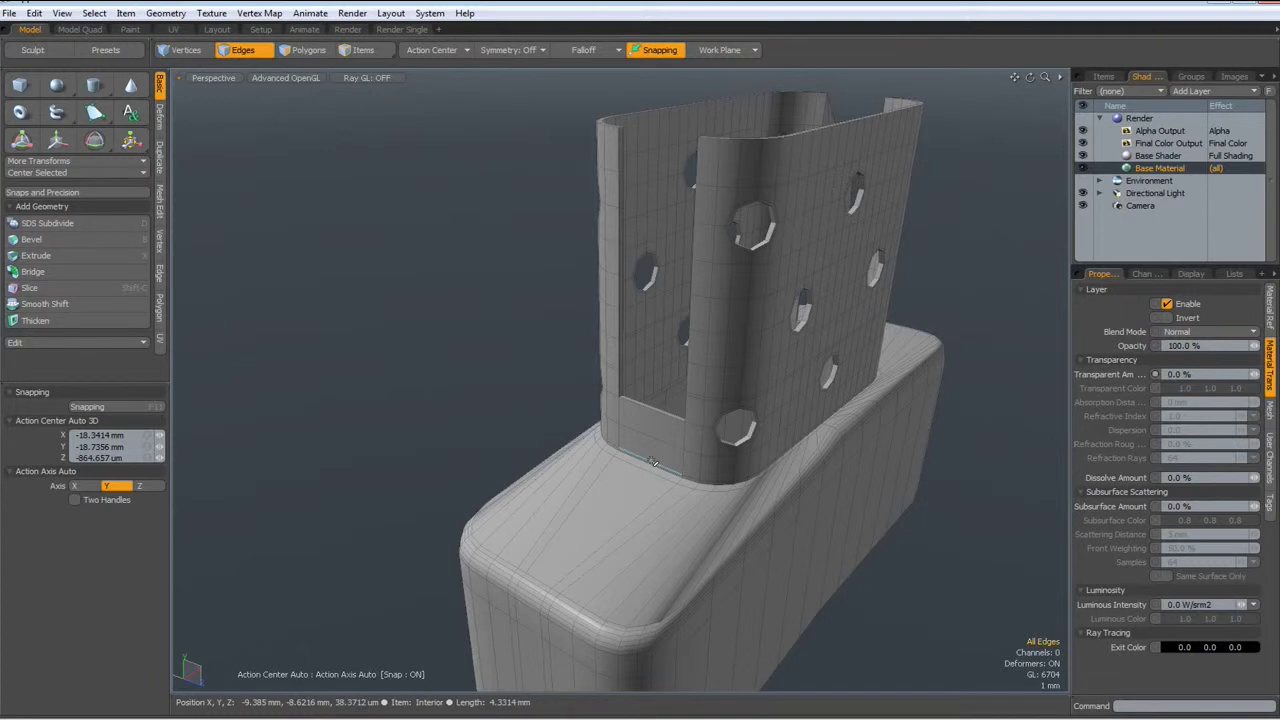
scroll(652, 461, "up", 3)
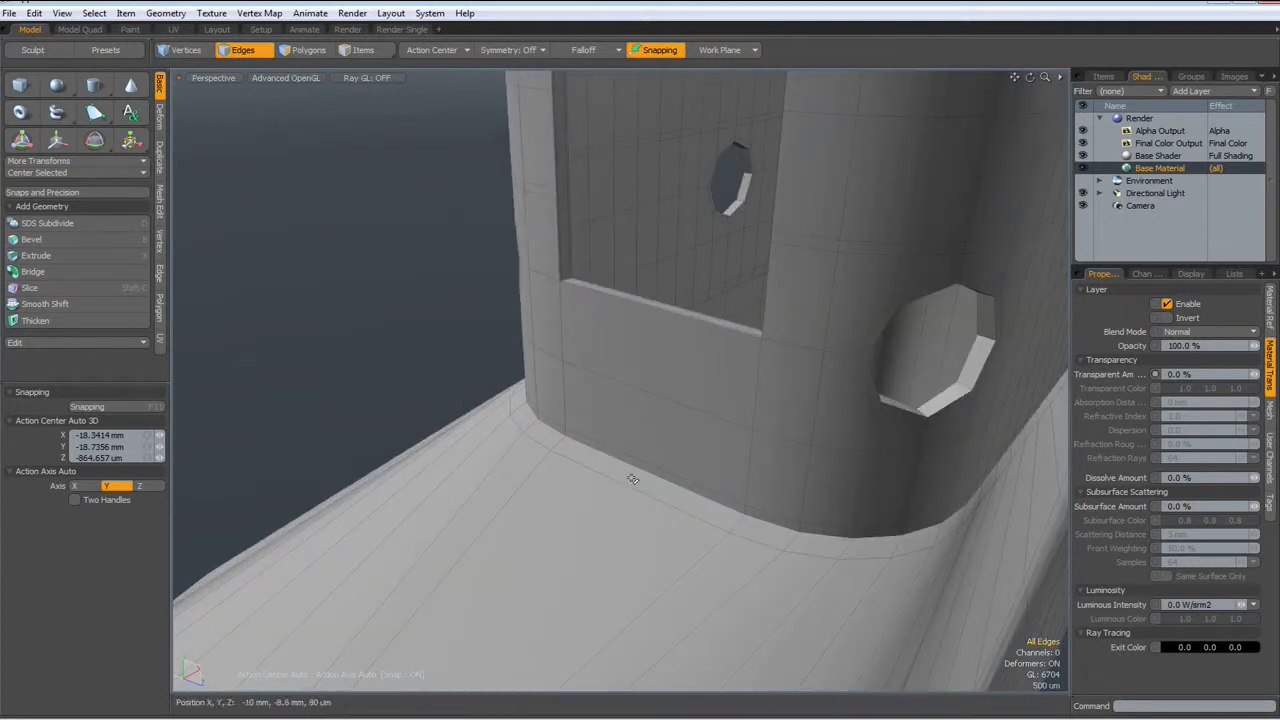
scroll(633, 476, "down", 3)
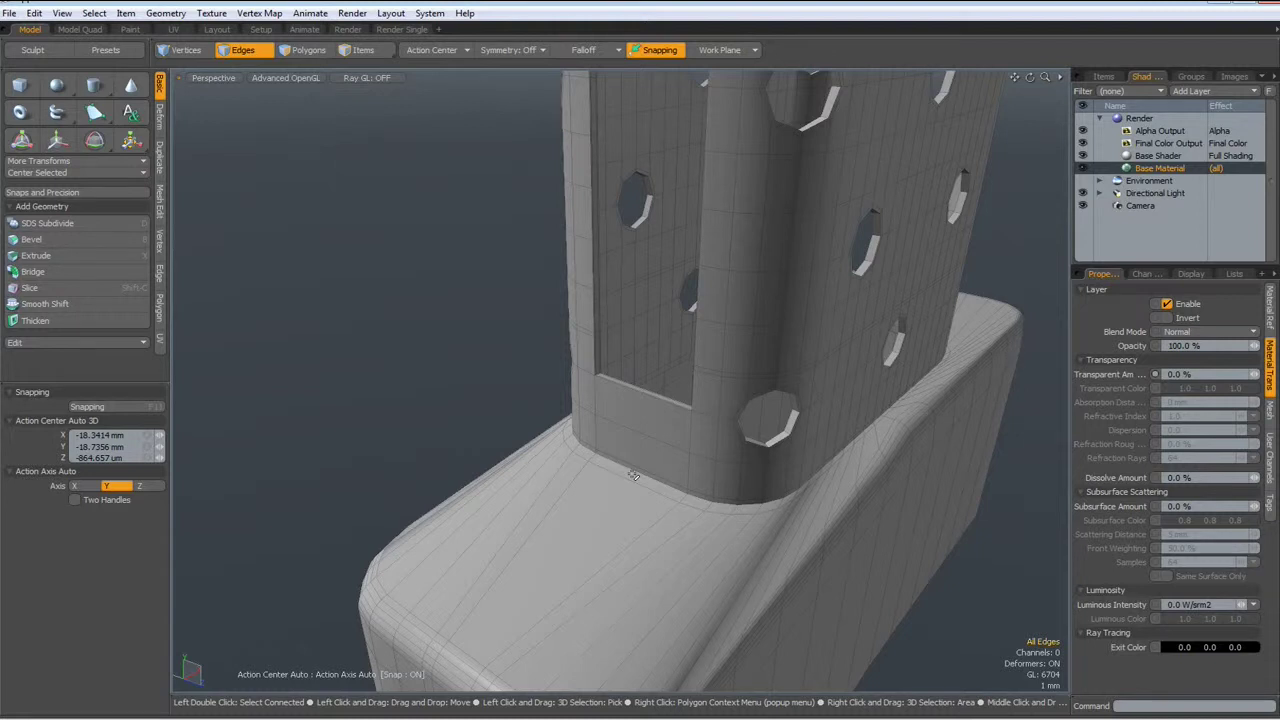
left_click_drag(633, 476, 654, 436, "alt")
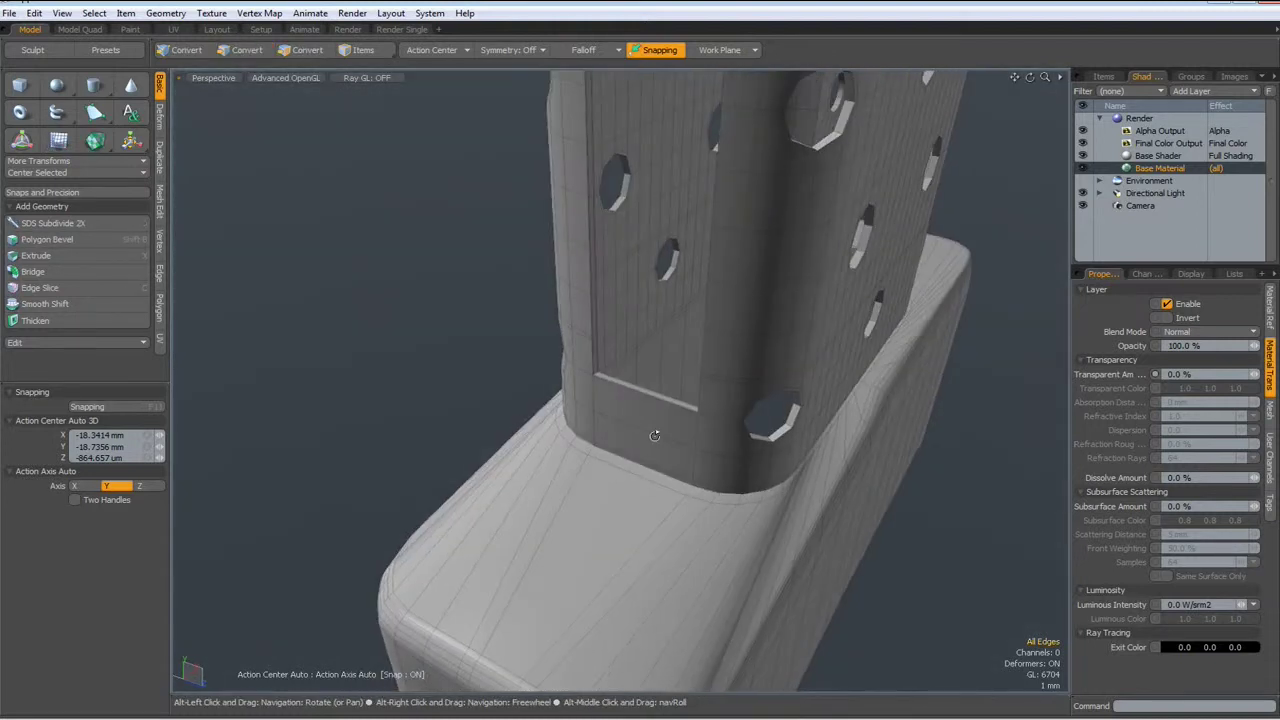
scroll(662, 422, "up", 5)
left_click_drag(618, 338, 558, 368, "alt")
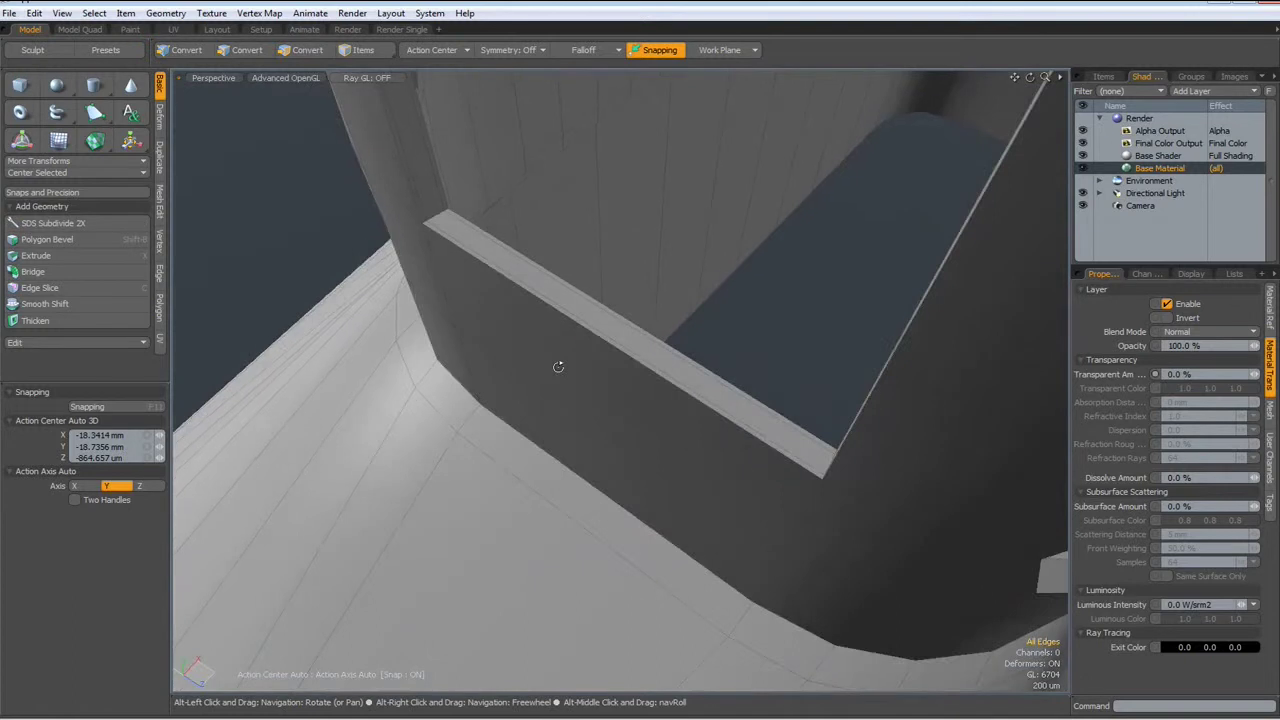
scroll(483, 245, "up", 3)
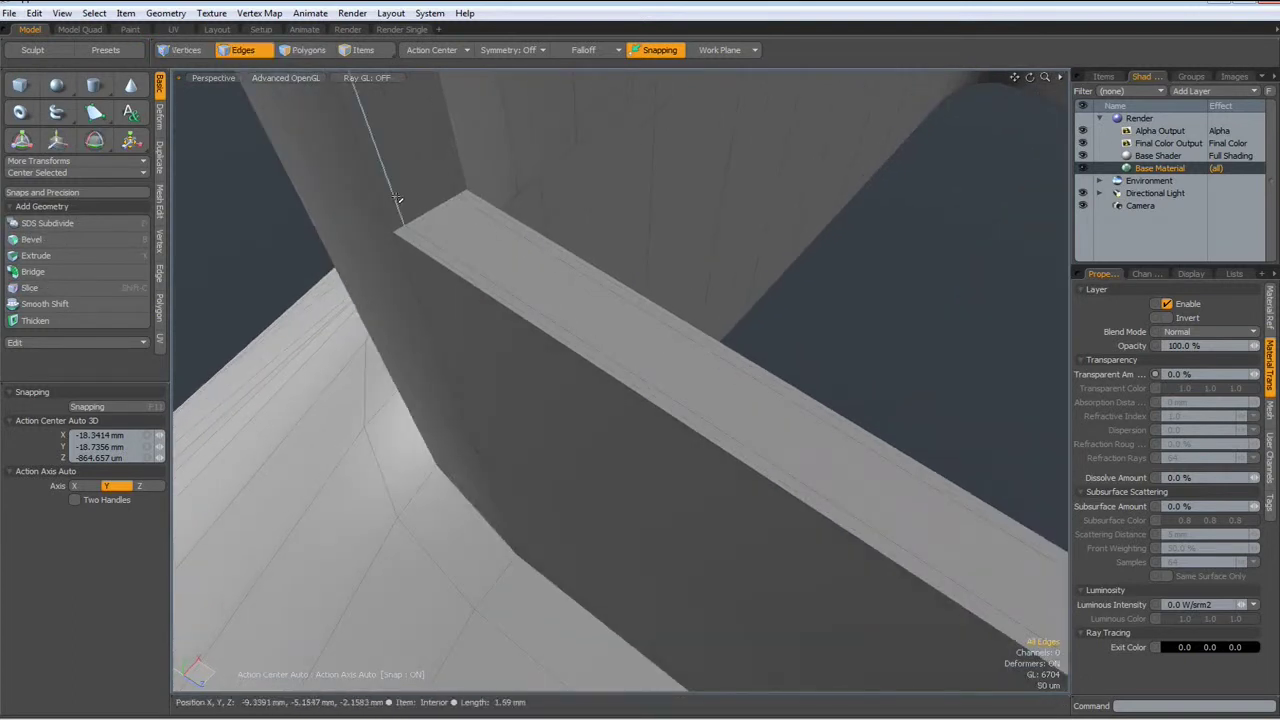
double_click(396, 197)
double_click(452, 175, "shift")
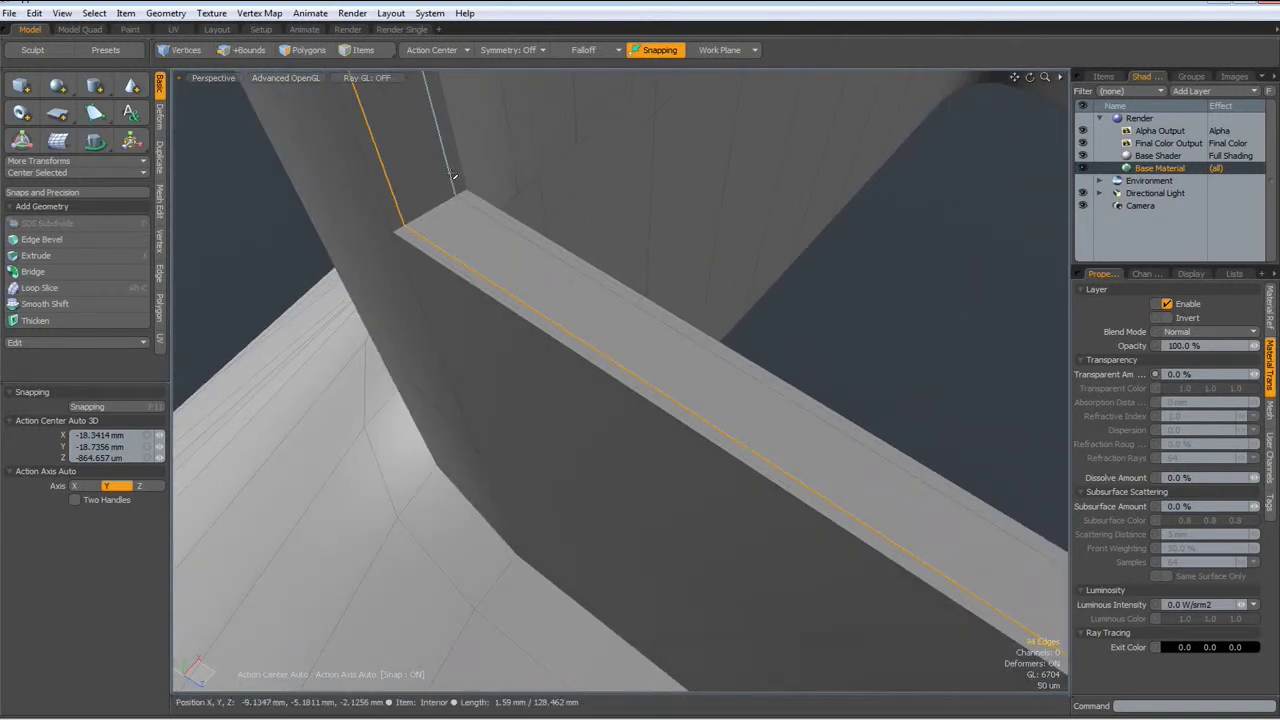
scroll(452, 175, "down", 8)
left_click_drag(452, 177, 602, 330, "alt")
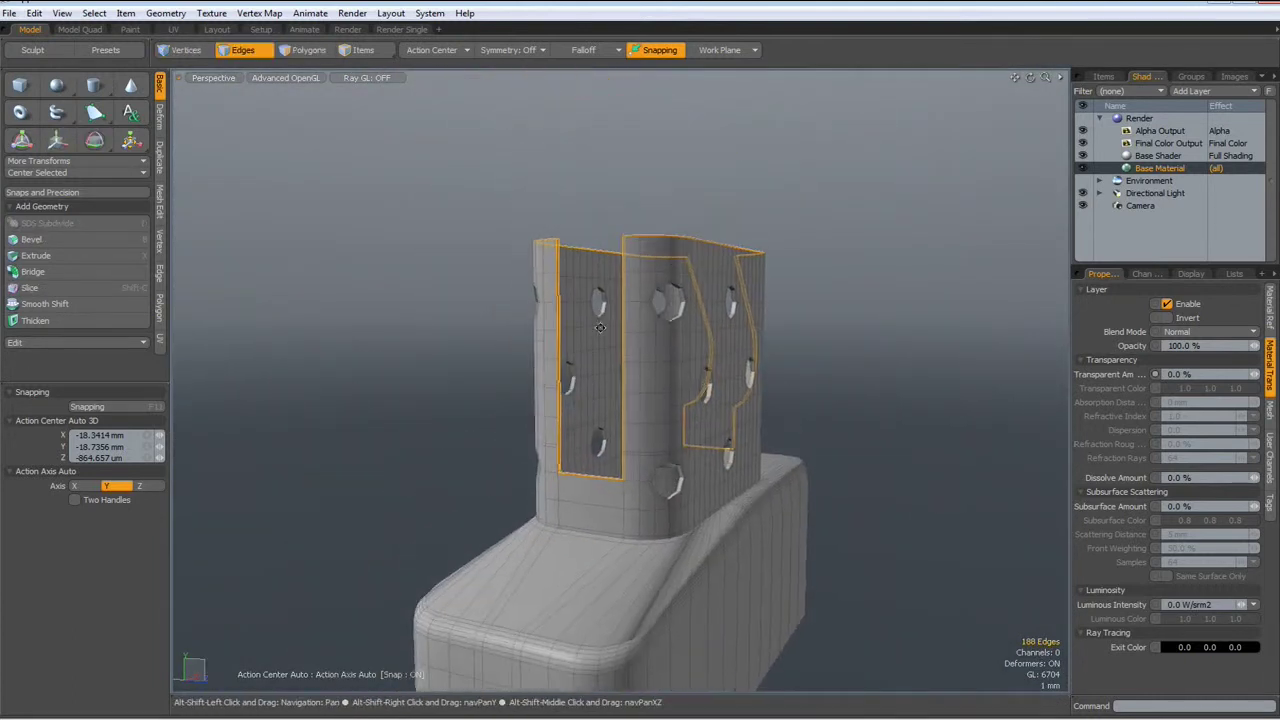
key("BackSpace")
Delete the outer, inner and connecting edge polygons of the low wall that closes the slot at the chimney base.
left_click_drag(601, 425, 617, 552, "alt")
scroll(568, 463, "up", 4)
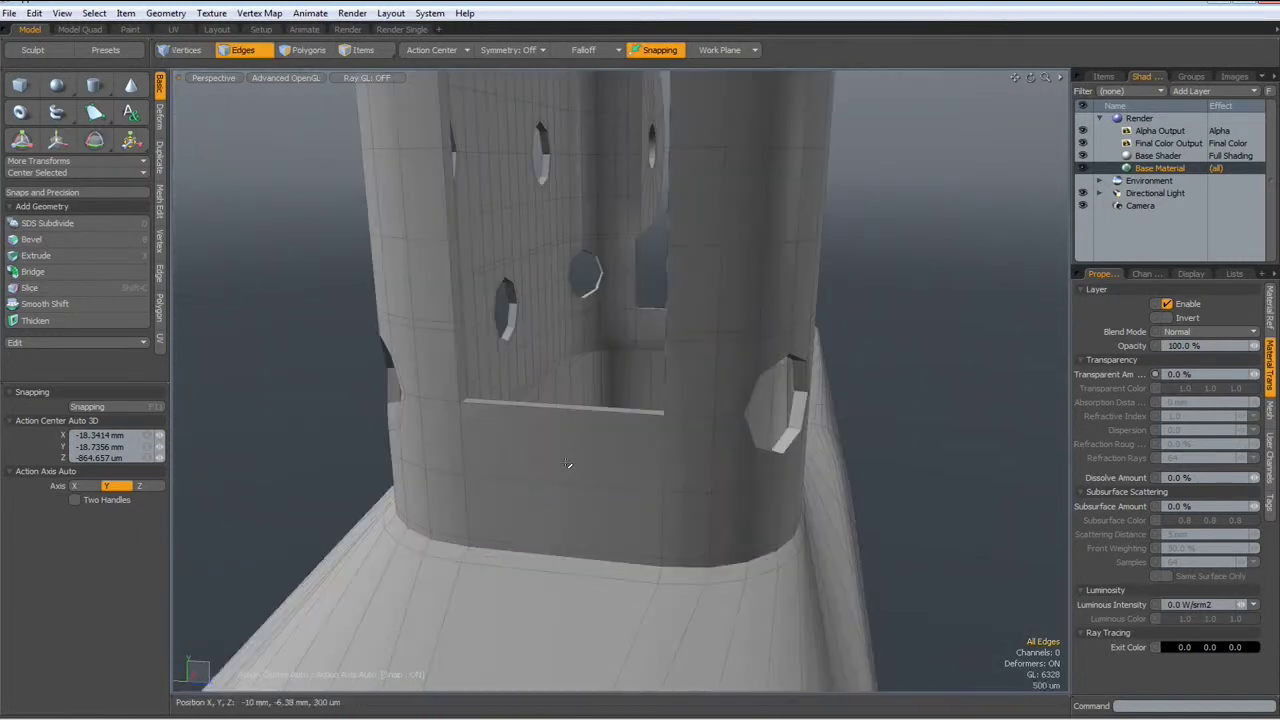
left_click_drag(566, 452, 533, 526, "alt")
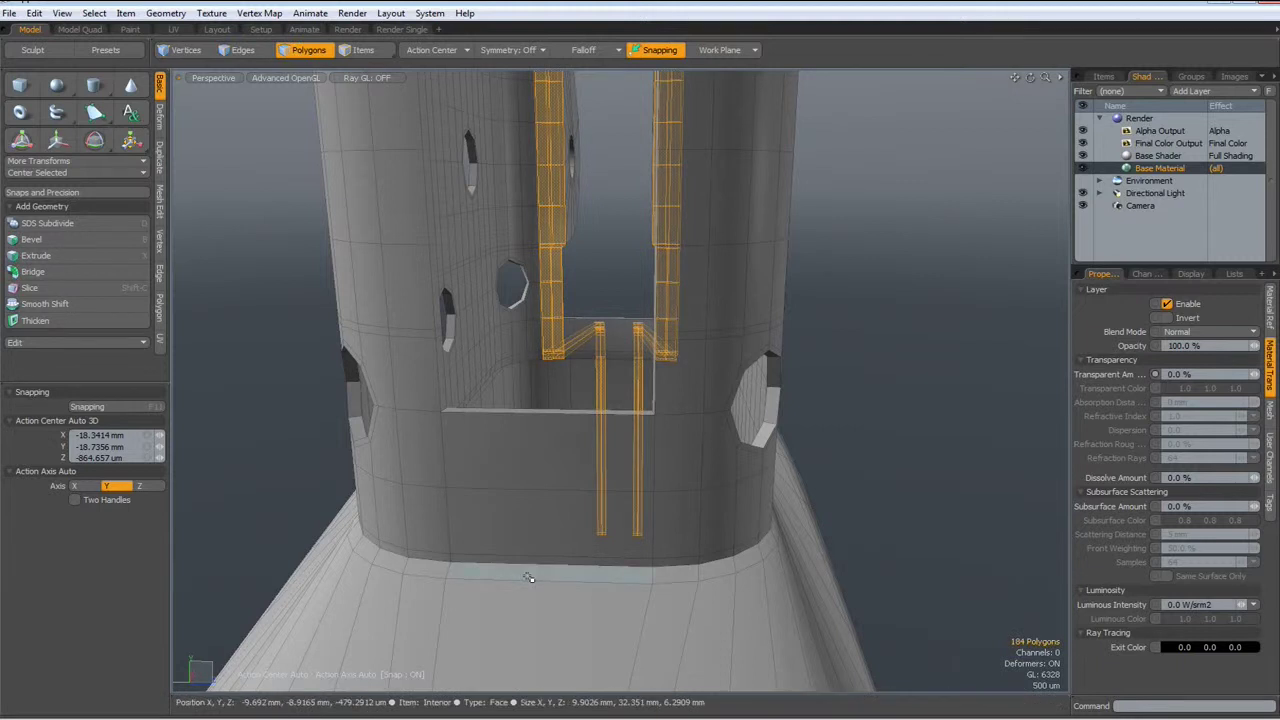
key("3")
mouse_move(530, 568)
left_mouse_down()
mouse_move(553, 425)
mouse_move(123, 386)
mouse_move(300, 470)
left_mouse_up()
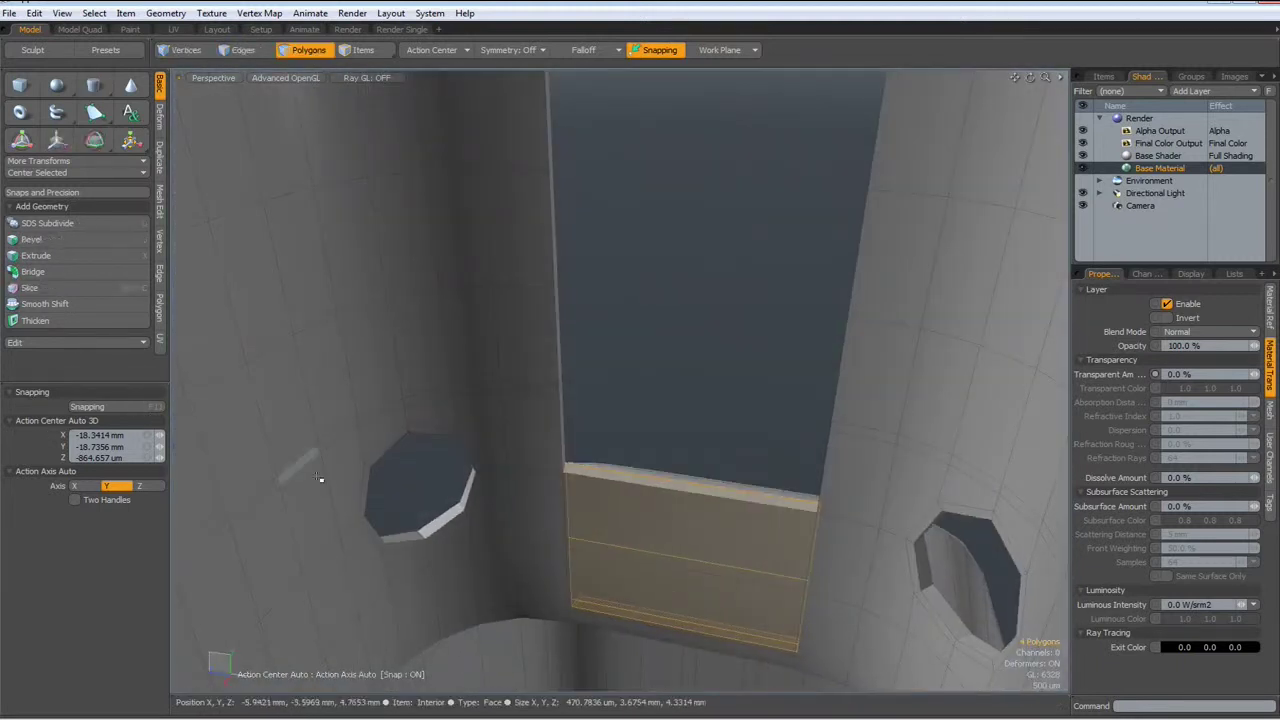
left_click(684, 486, "shift")
left_click_drag(677, 543, 688, 372, "alt")
left_click(683, 560, "shift")
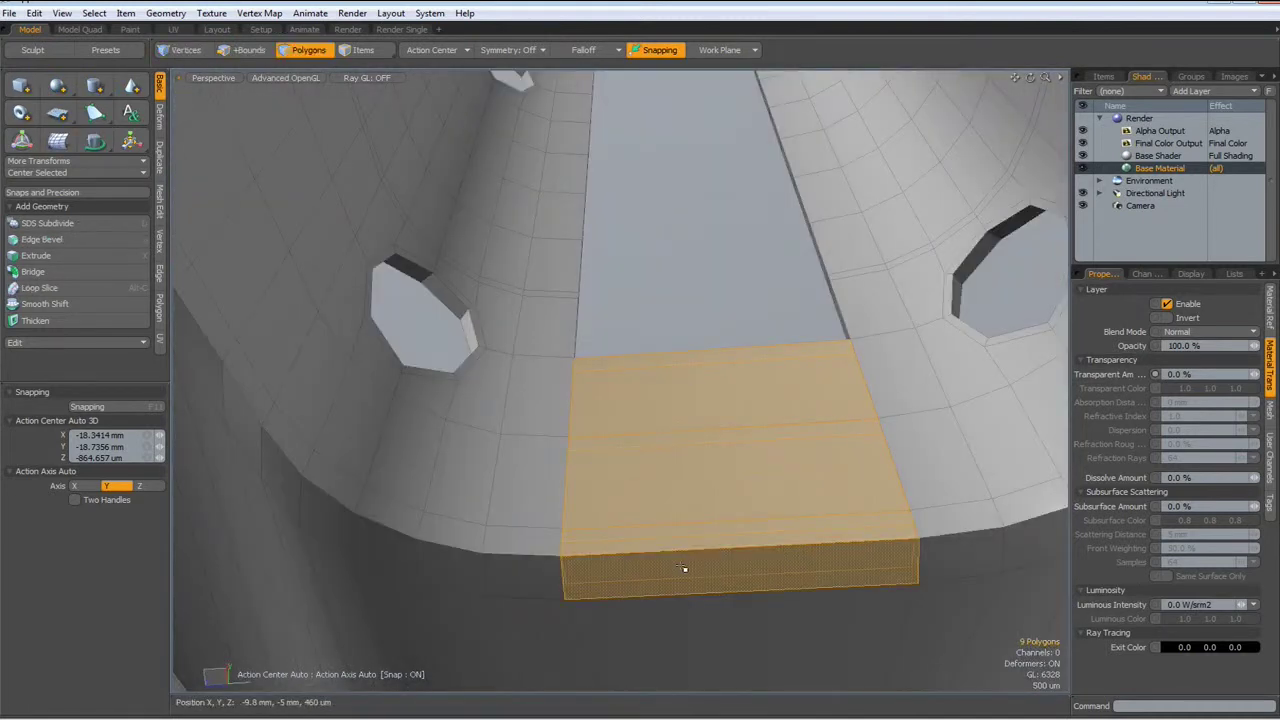
scroll(677, 541, "down", 4)
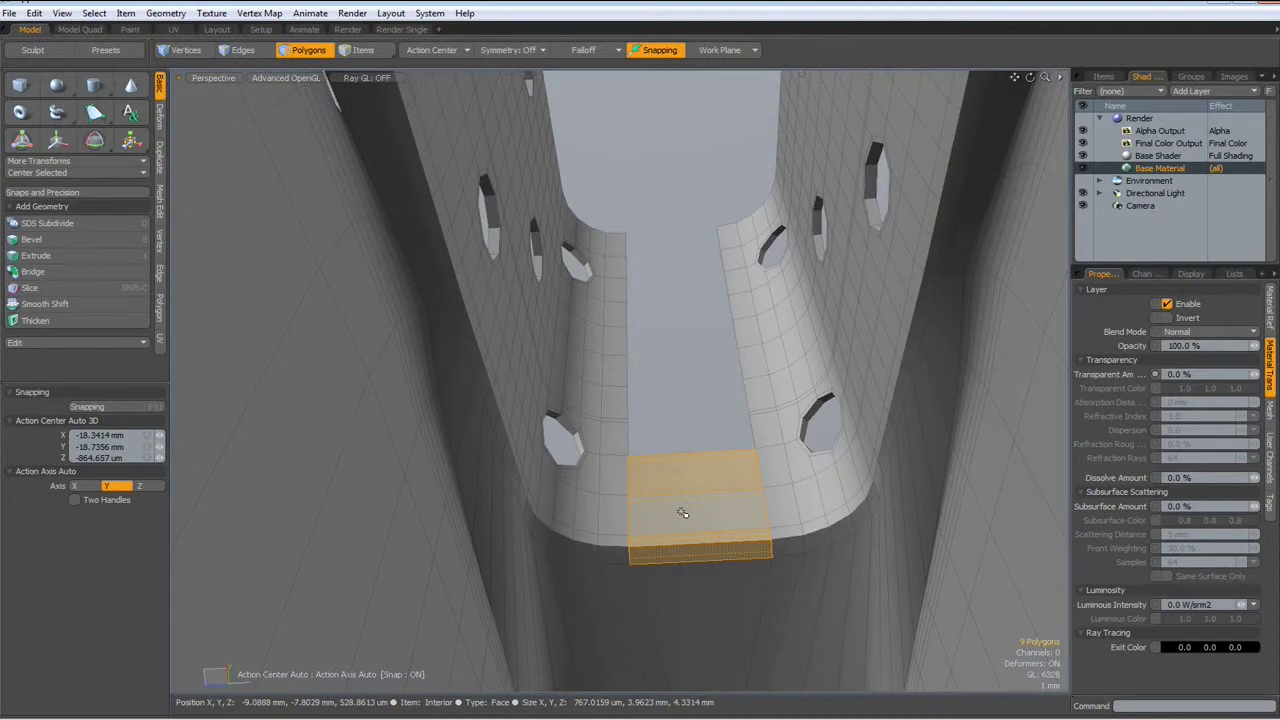
key("Delete")
left_click_drag(681, 511, 895, 638, "alt")
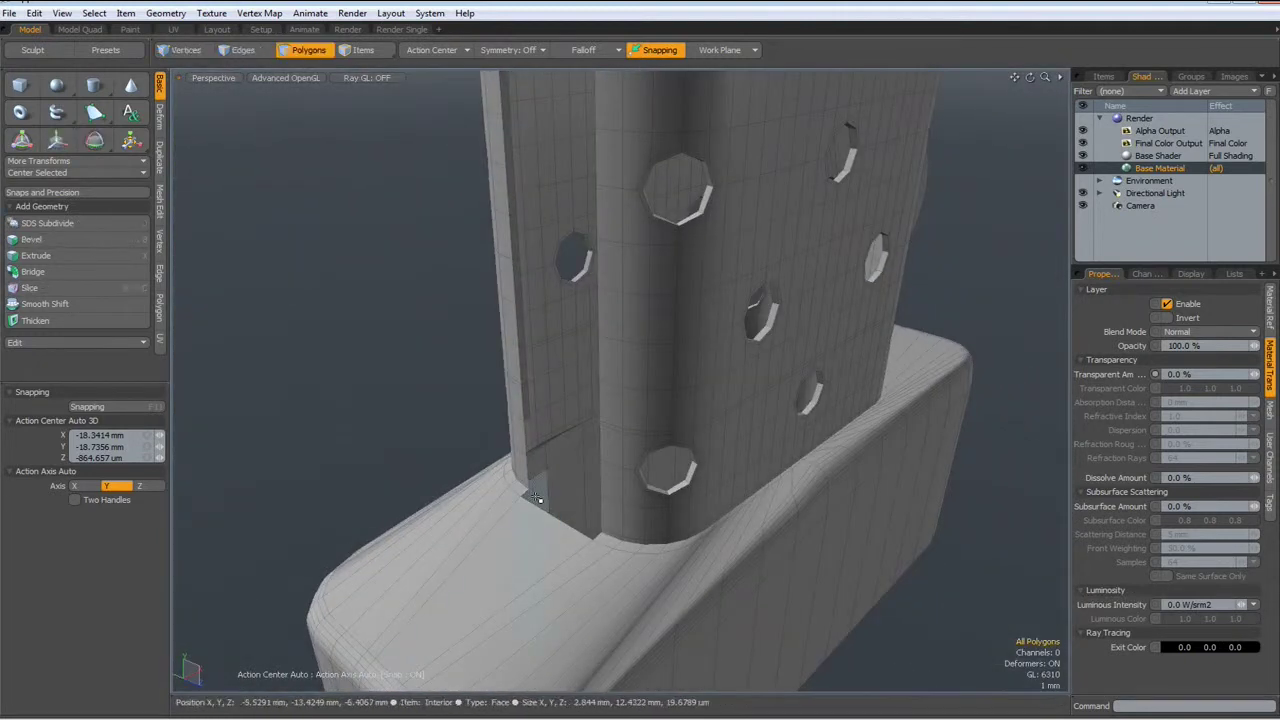
Select the open border edges around the gap left by the deleted low wall at the chimney base.
scroll(537, 498, "up", 5)
scroll(536, 498, "up", 3)
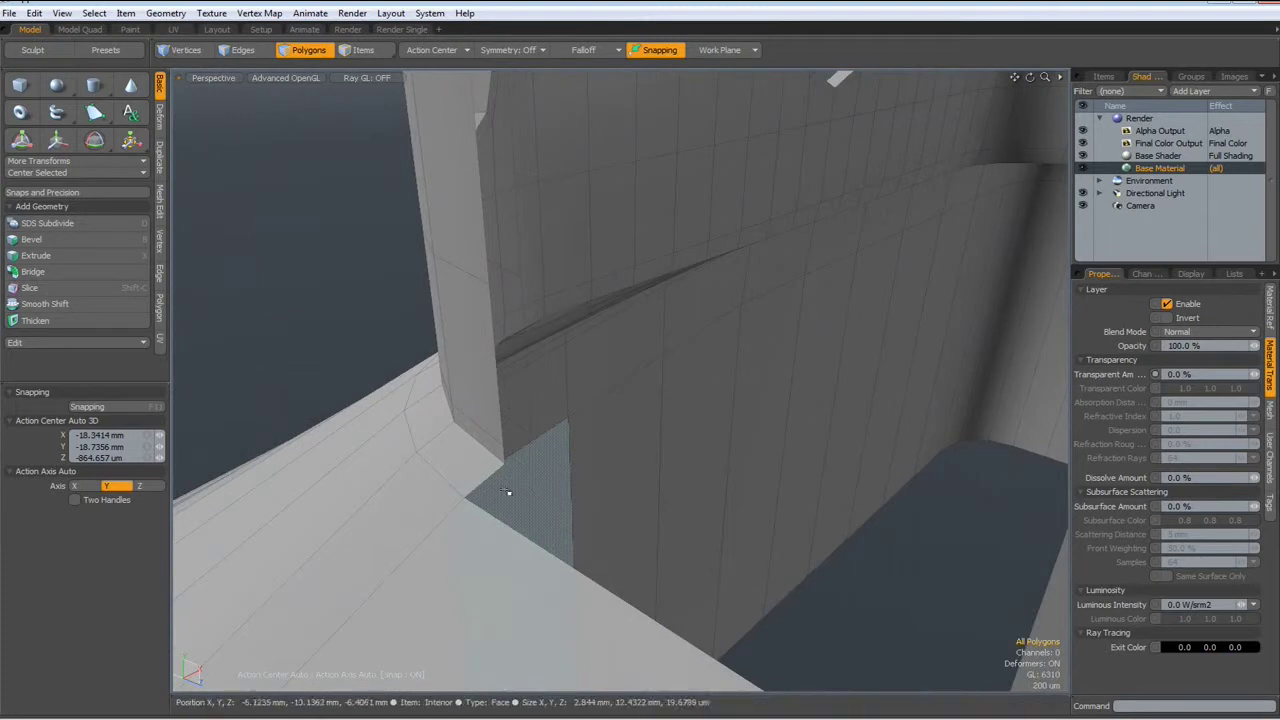
key("2")
double_click(485, 217)
scroll(486, 218, "down", 8)
left_click_drag(487, 219, 519, 268, "alt")
scroll(493, 219, "up", 6)
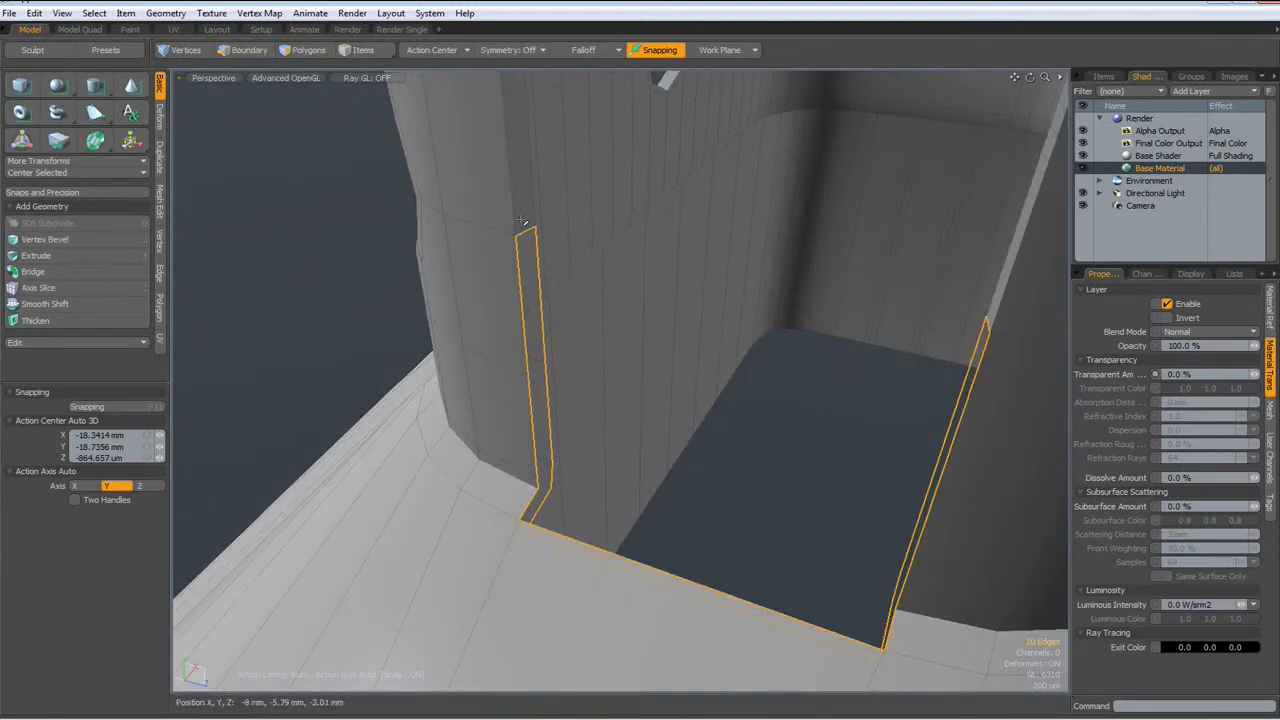
left_click(854, 341)
left_click(884, 347, "shift")
key("ctrl+z")
key("ctrl+z")
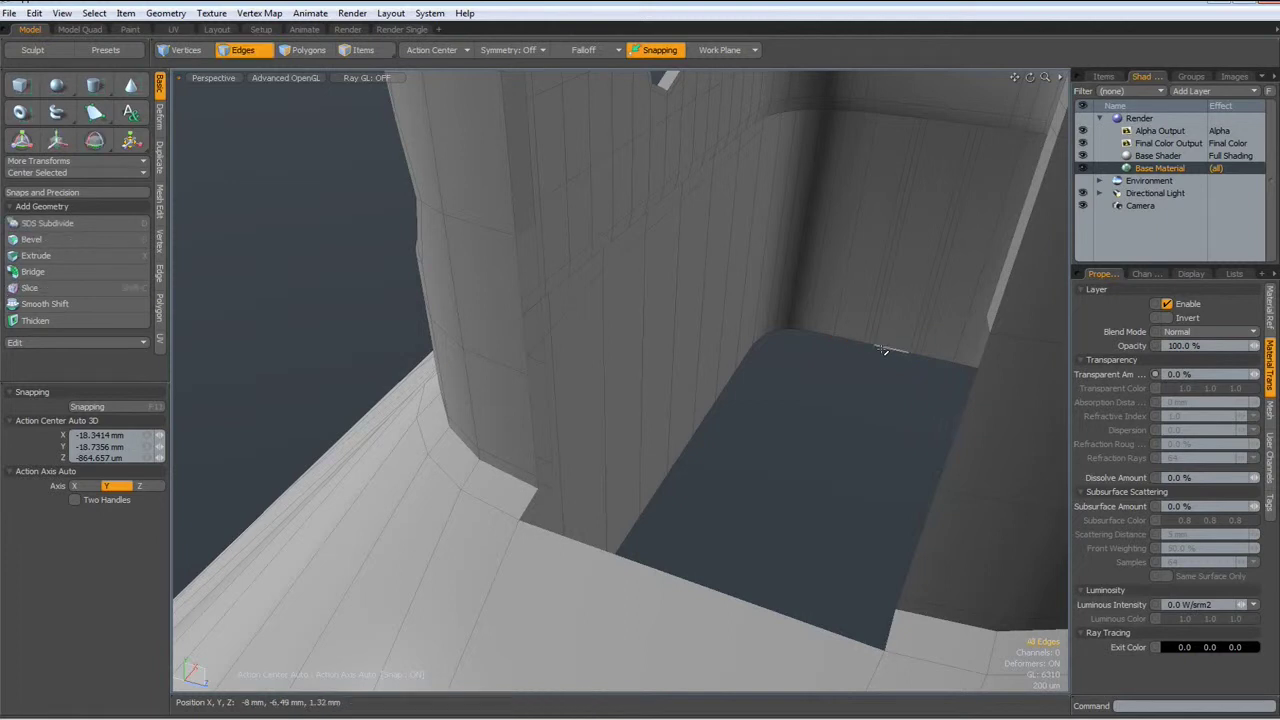
key("ctrl+z")
Deselect the two short end edges and bridge the remaining border edges to close the thin rim around the chimney slot.
key("2")
left_click_drag(873, 362, 1060, 250, "alt")
scroll(985, 150, "up", 3)
key("ctrl")
left_click_drag(985, 295, 680, 404, "alt")
key("2")
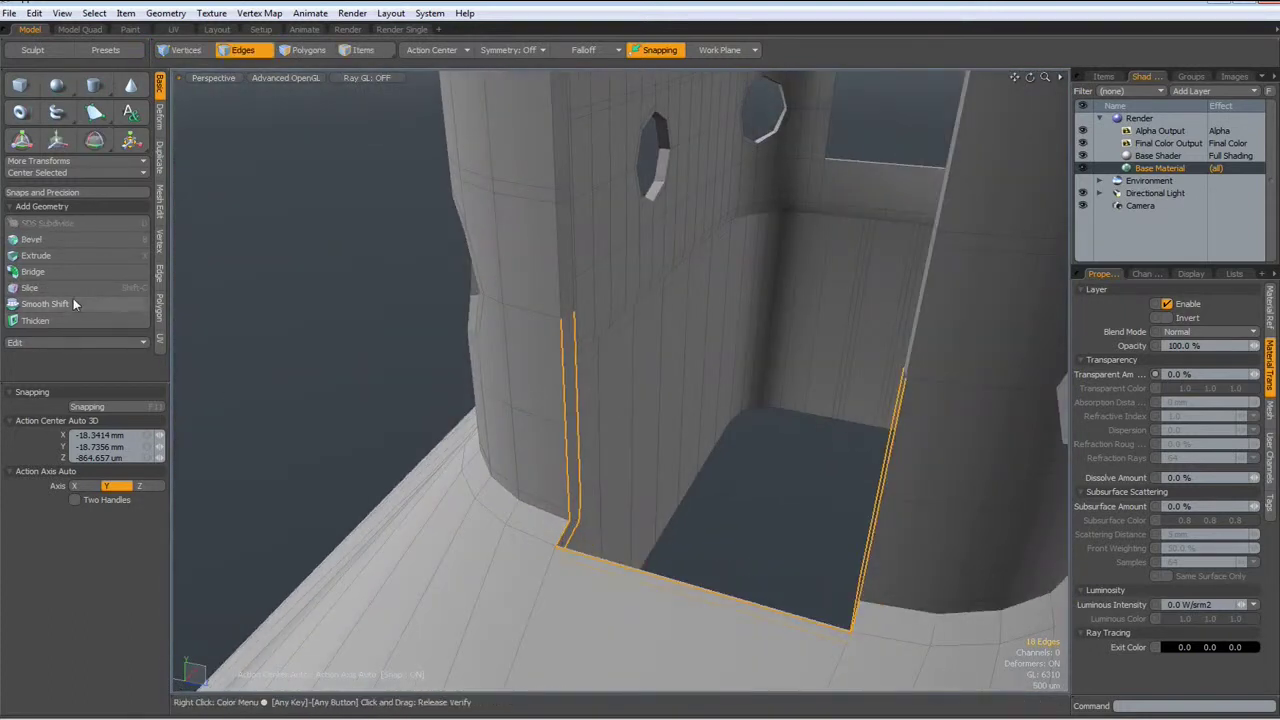
left_click(160, 275)
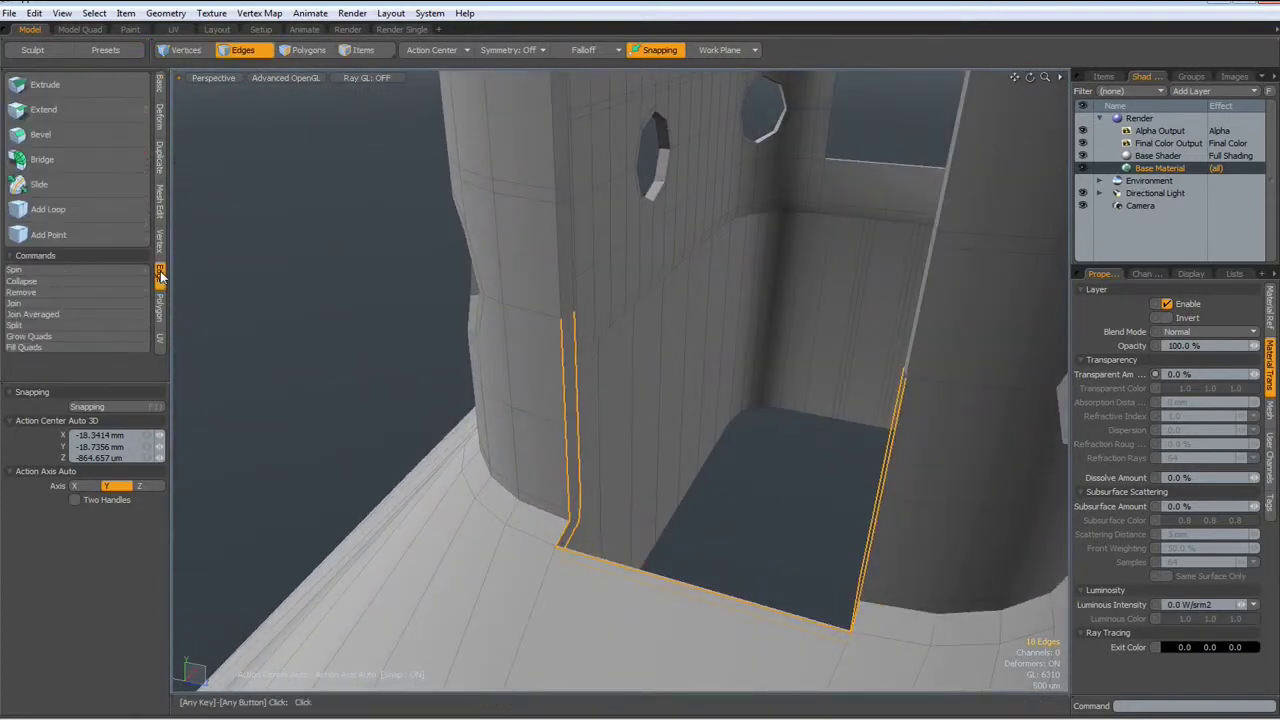
left_click(41, 160)
key("space")
left_click(374, 408)
Loop-slice the chimney slot's rebuilt thin rim using Symmetry mode with a count of 2 and a position of 20%.
left_click_drag(757, 457, 700, 468, "alt")
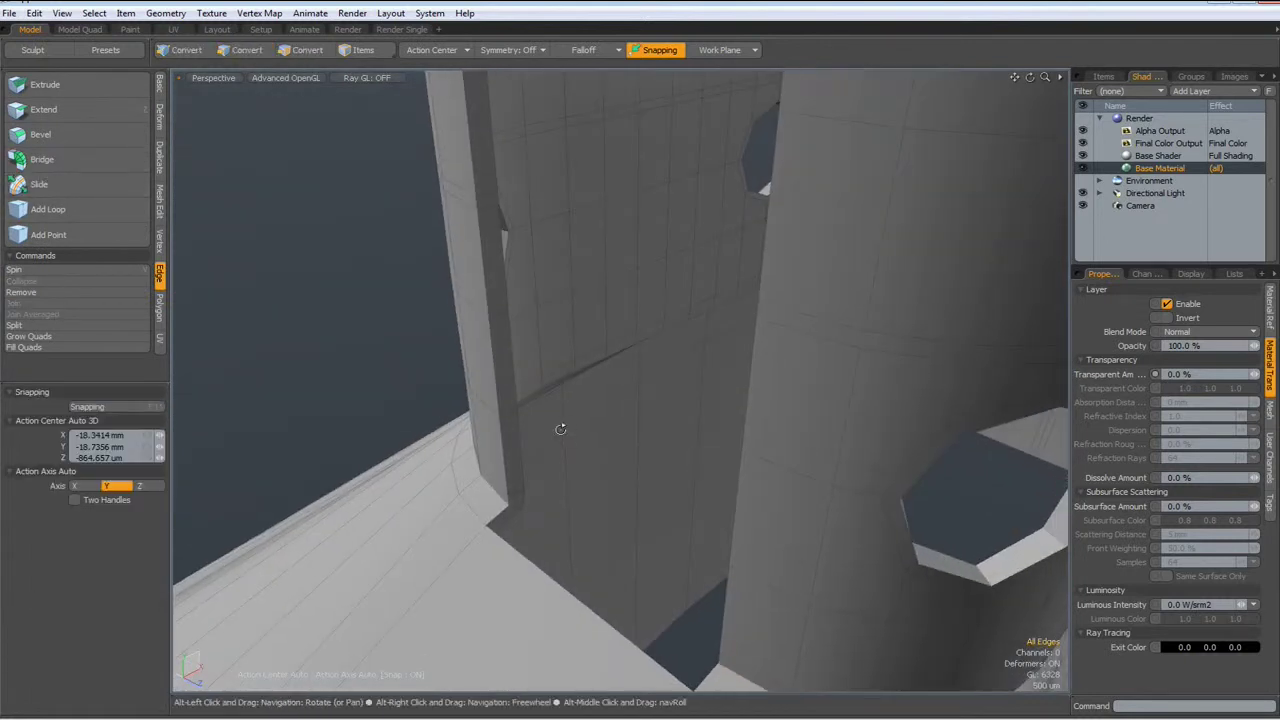
scroll(523, 434, "up", 3)
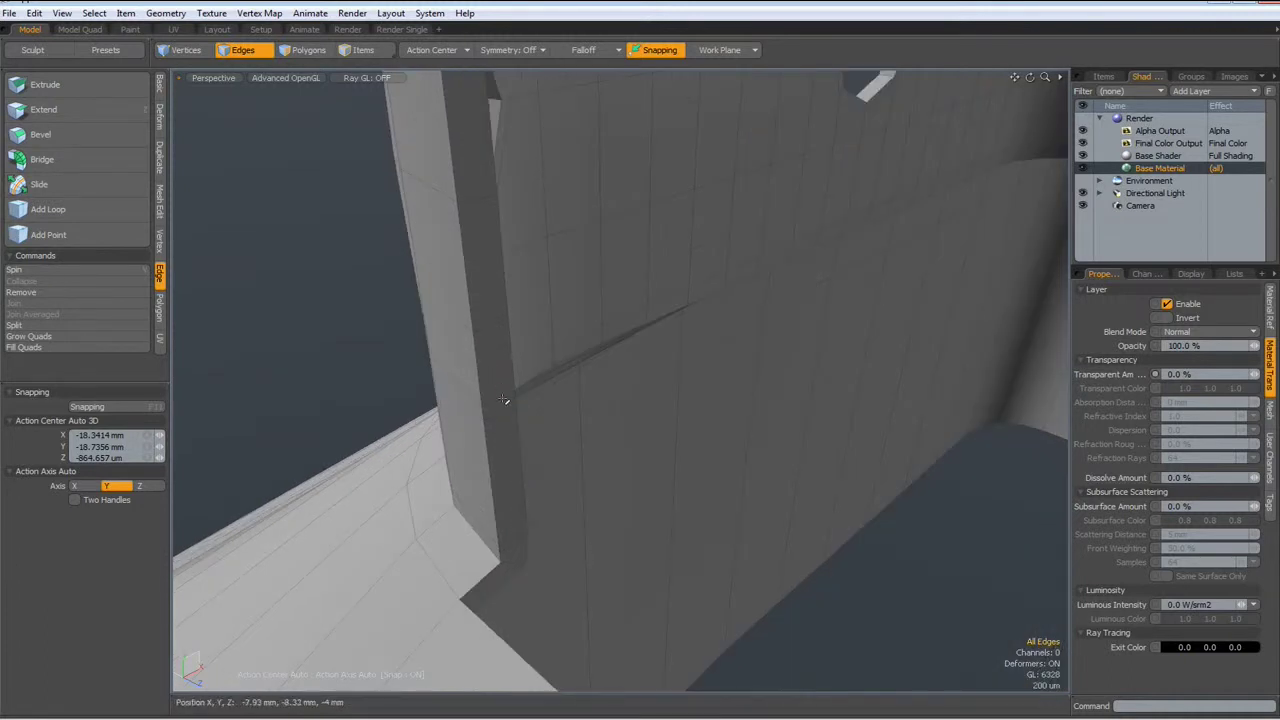
key("alt+c")
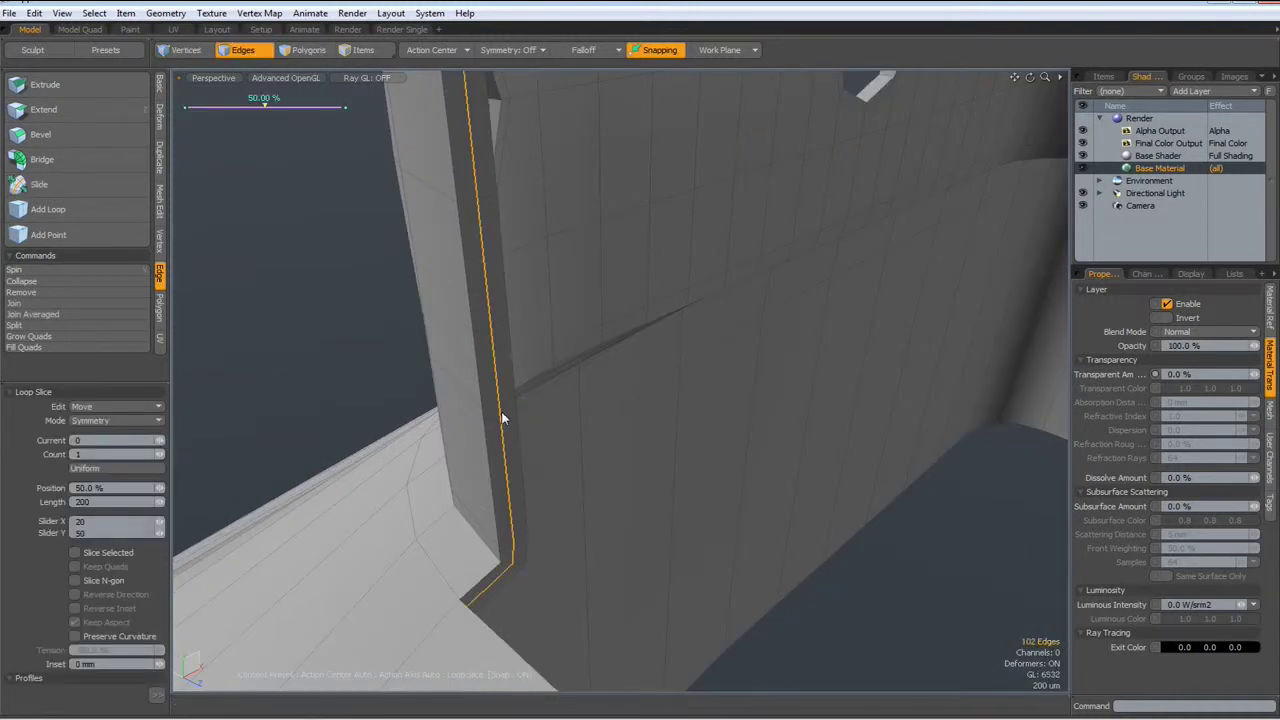
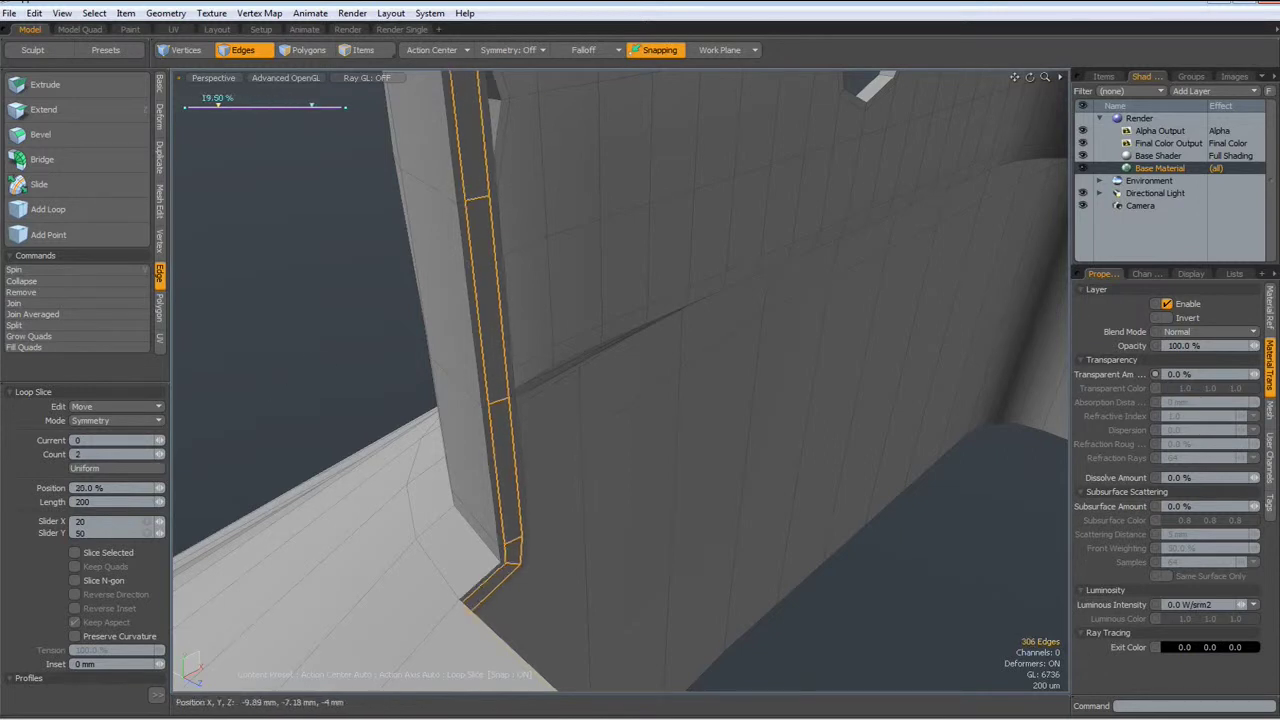
key("space")
left_click(286, 331)
Preview the interior as a subdivision surface to examine the slot rim and shoulder, and return to the polygon display.
key("Tab")
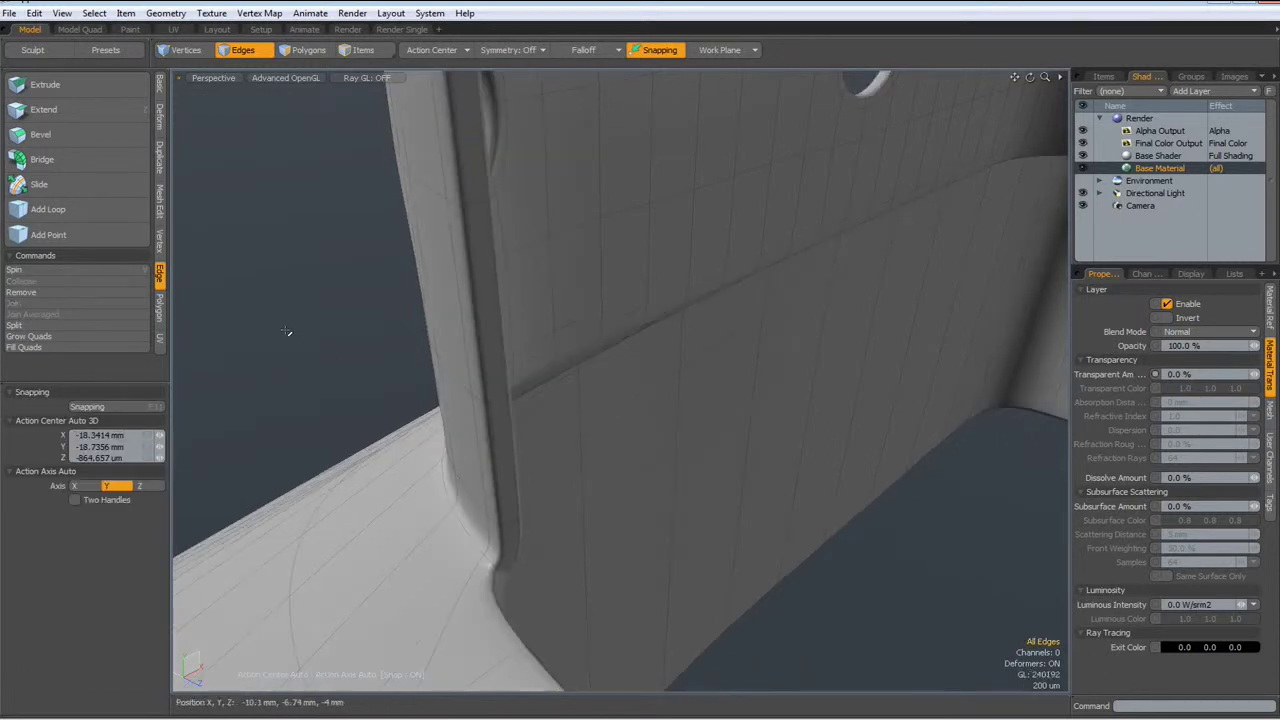
scroll(286, 331, "down", 5)
left_click_drag(306, 334, 585, 438, "alt")
left_click_drag(654, 534, 601, 493, "alt")
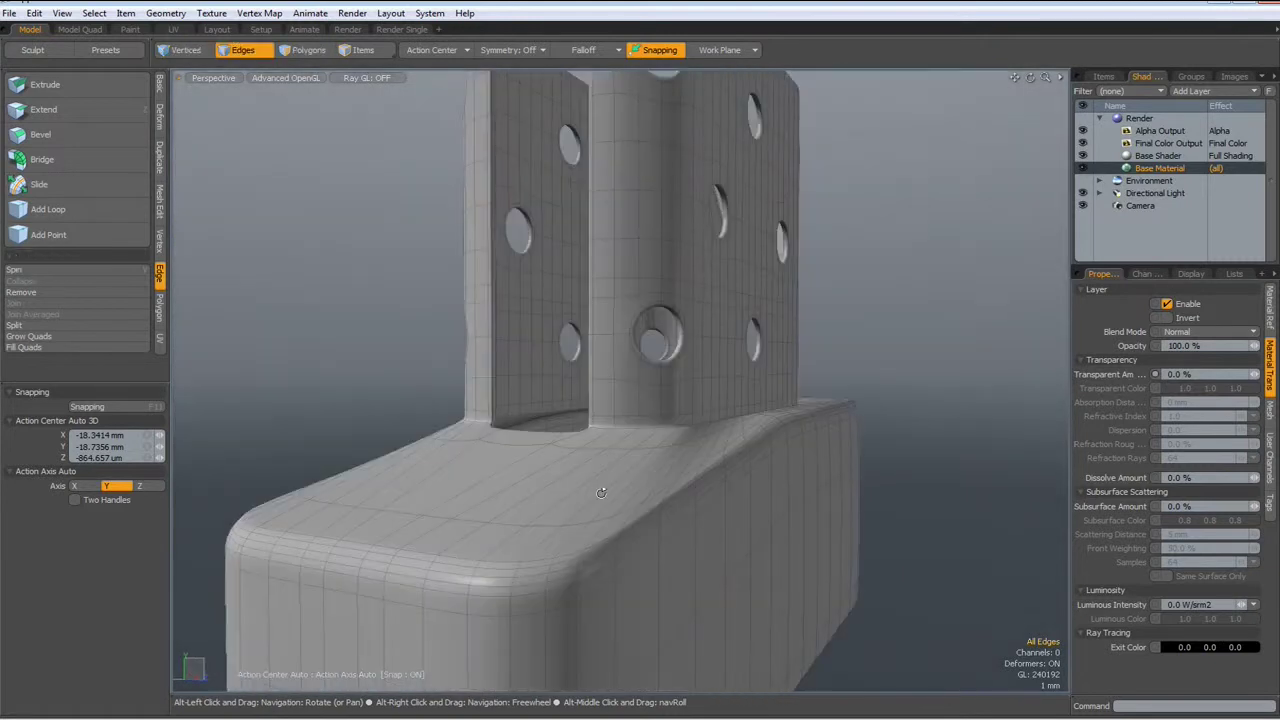
key("Tab")
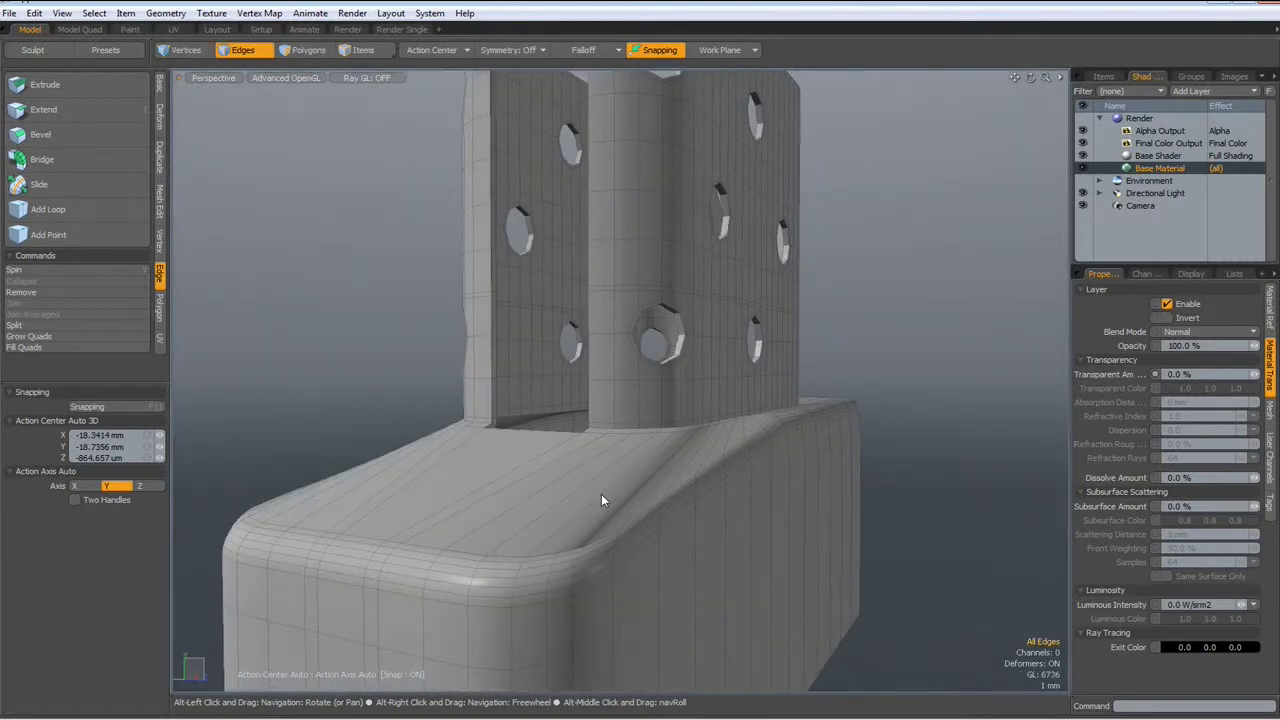
Show the Backdrop Item in the front view, compare the interior's shoulder with the reference, and hide it again.
key("KP_1")
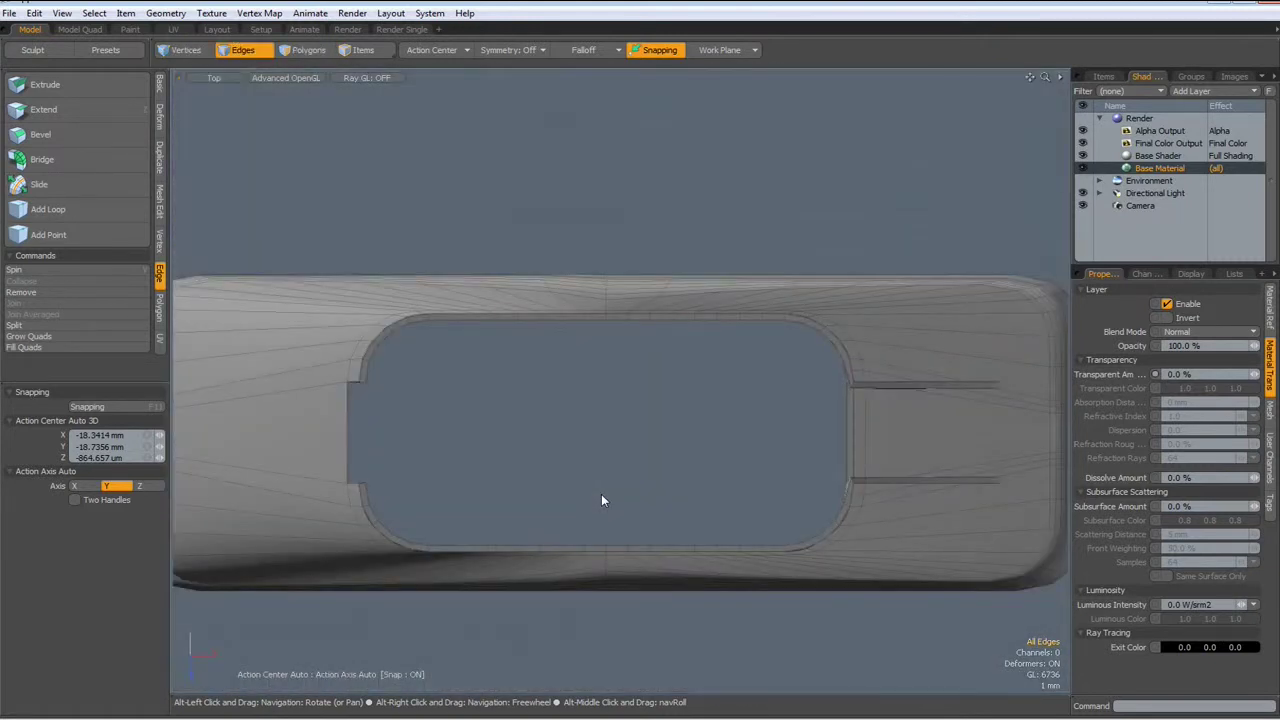
key("KP_1")
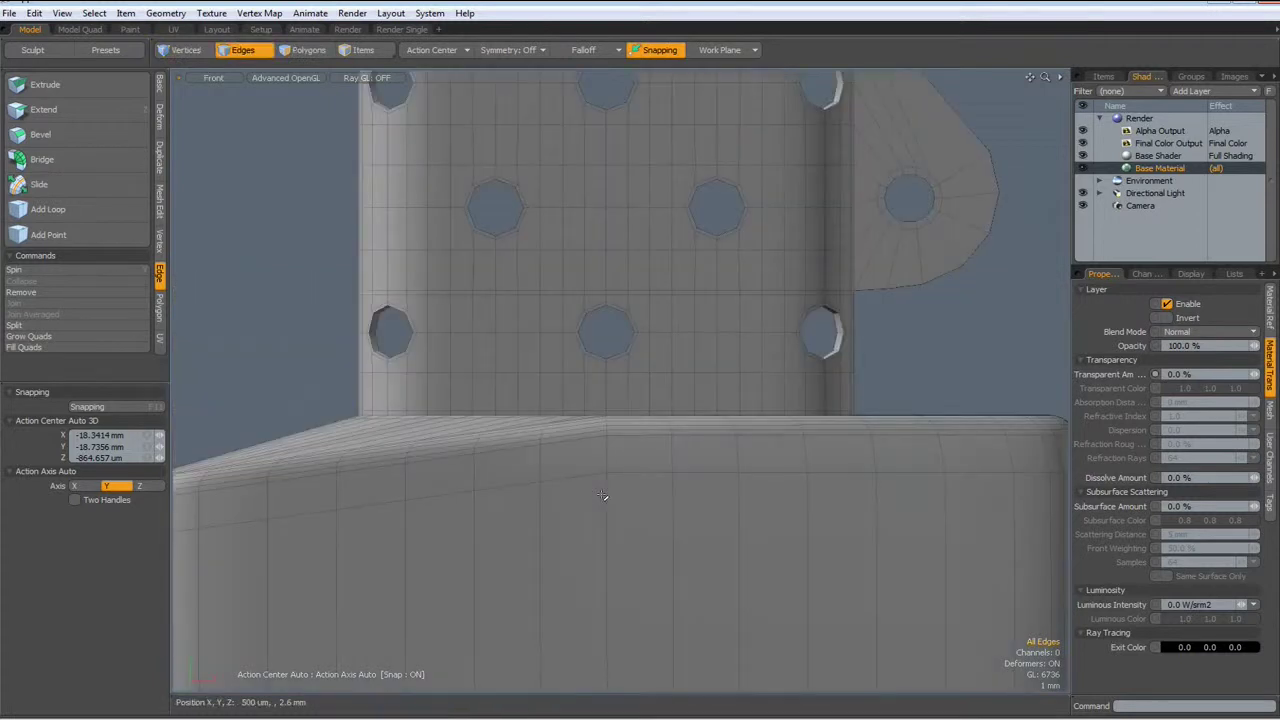
left_click_drag(623, 371, 728, 460, "alt+shift")
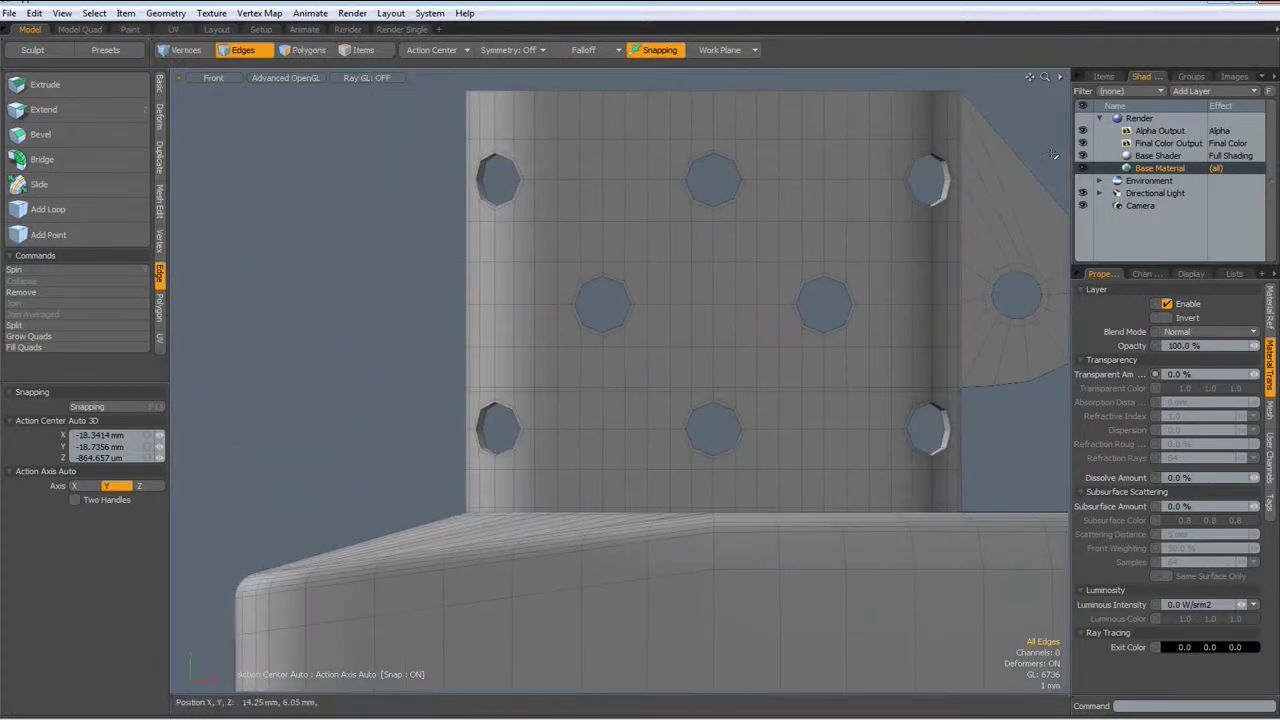
left_click(1103, 78)
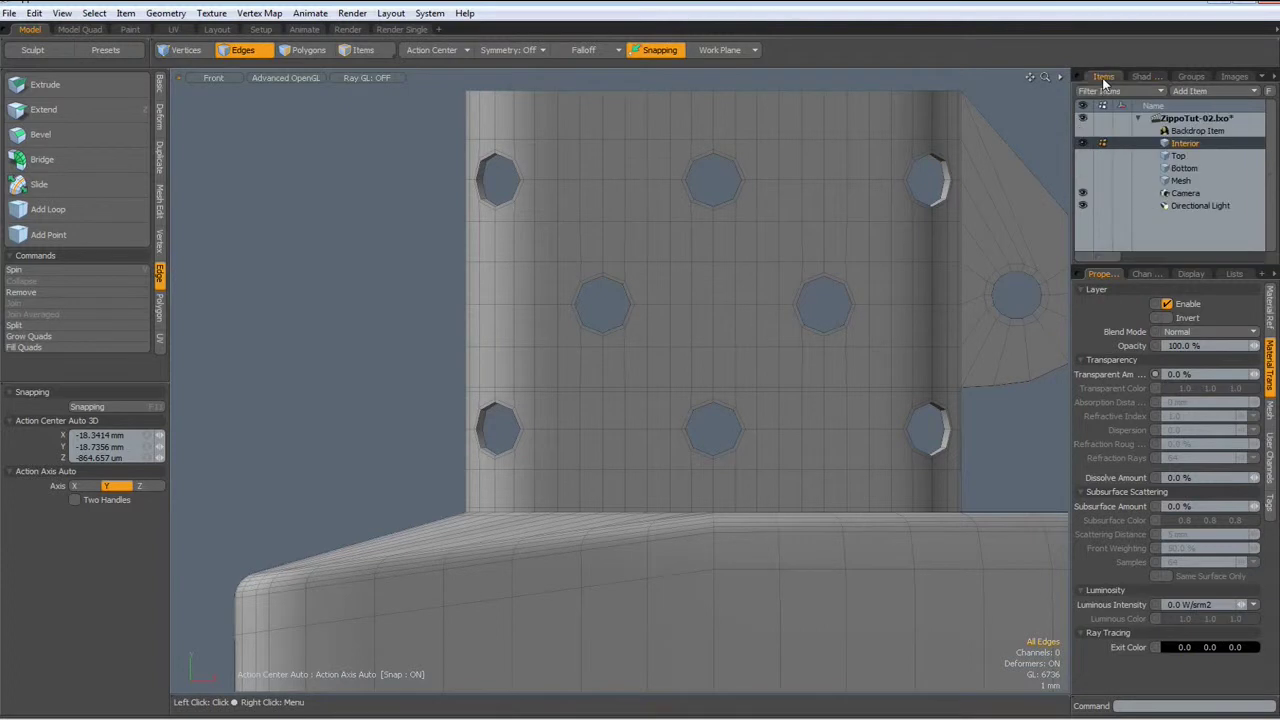
left_click(1083, 130)
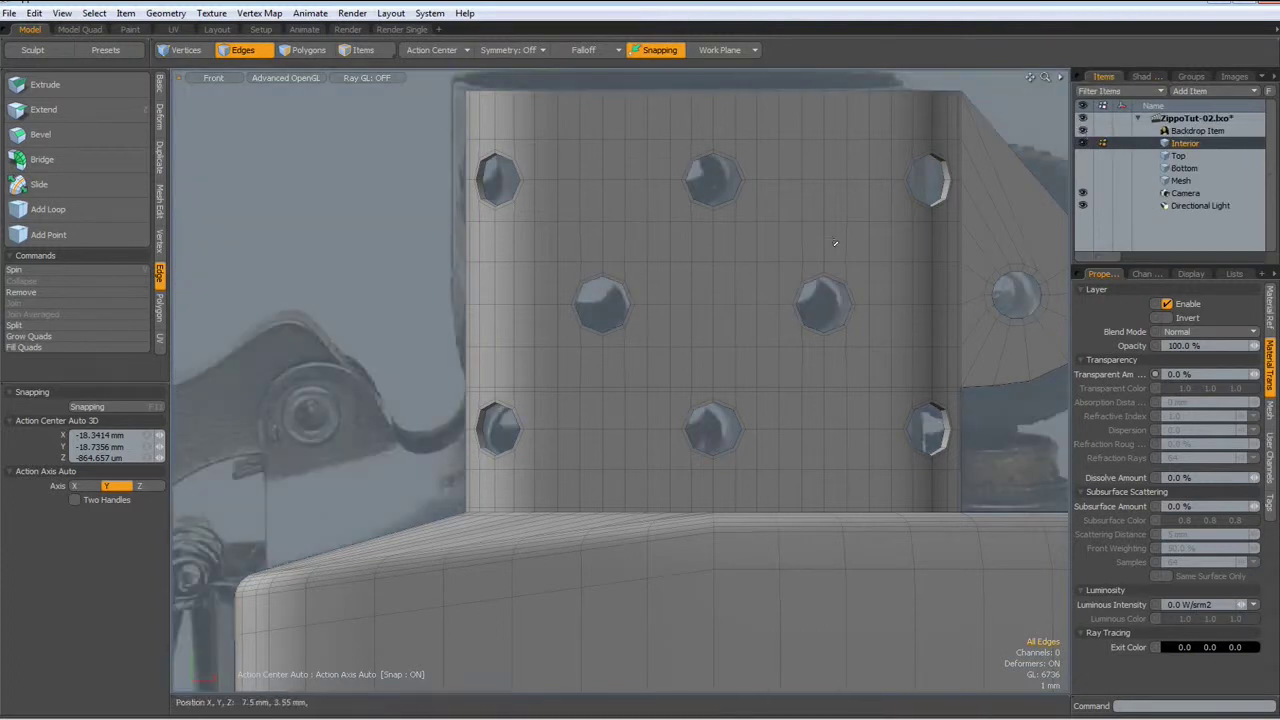
left_click_drag(365, 430, 538, 360, "alt+shift")
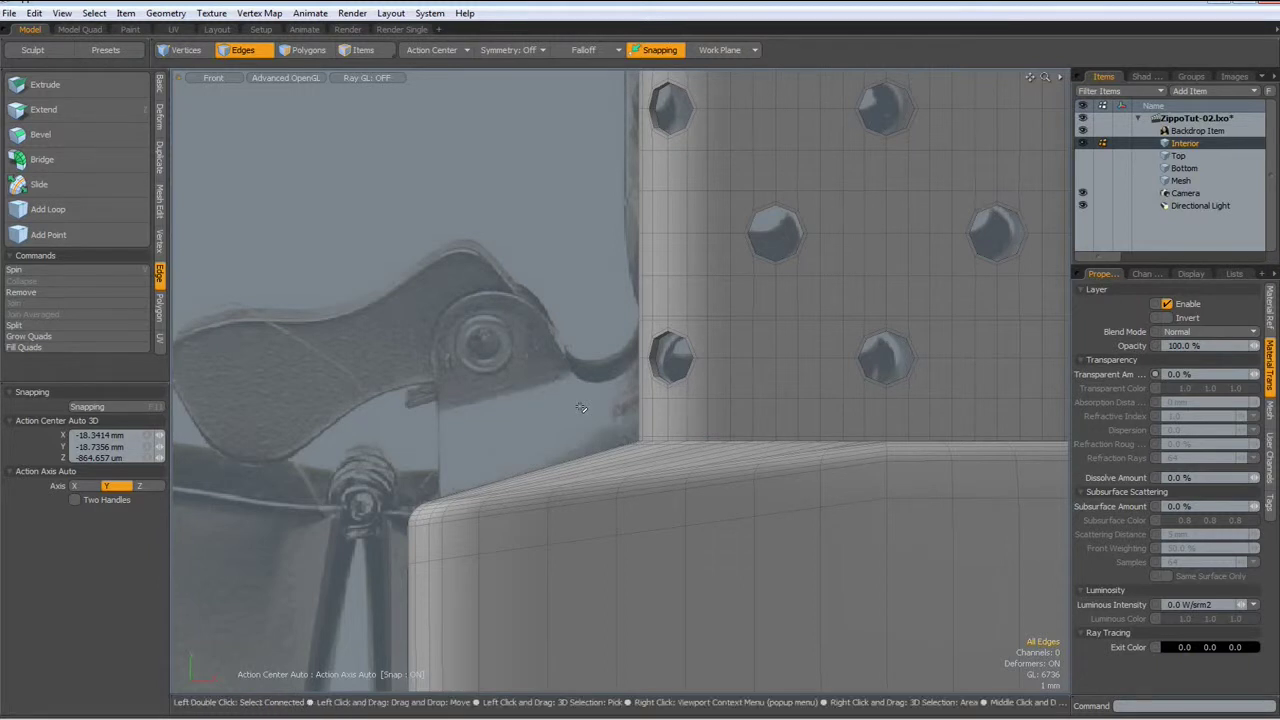
left_click(1081, 130)
Enable Z symmetry and move the outermost selected pair of vertical edge runs on the body's slotted end about 1.05 mm outward along Z.
key("KP_1")
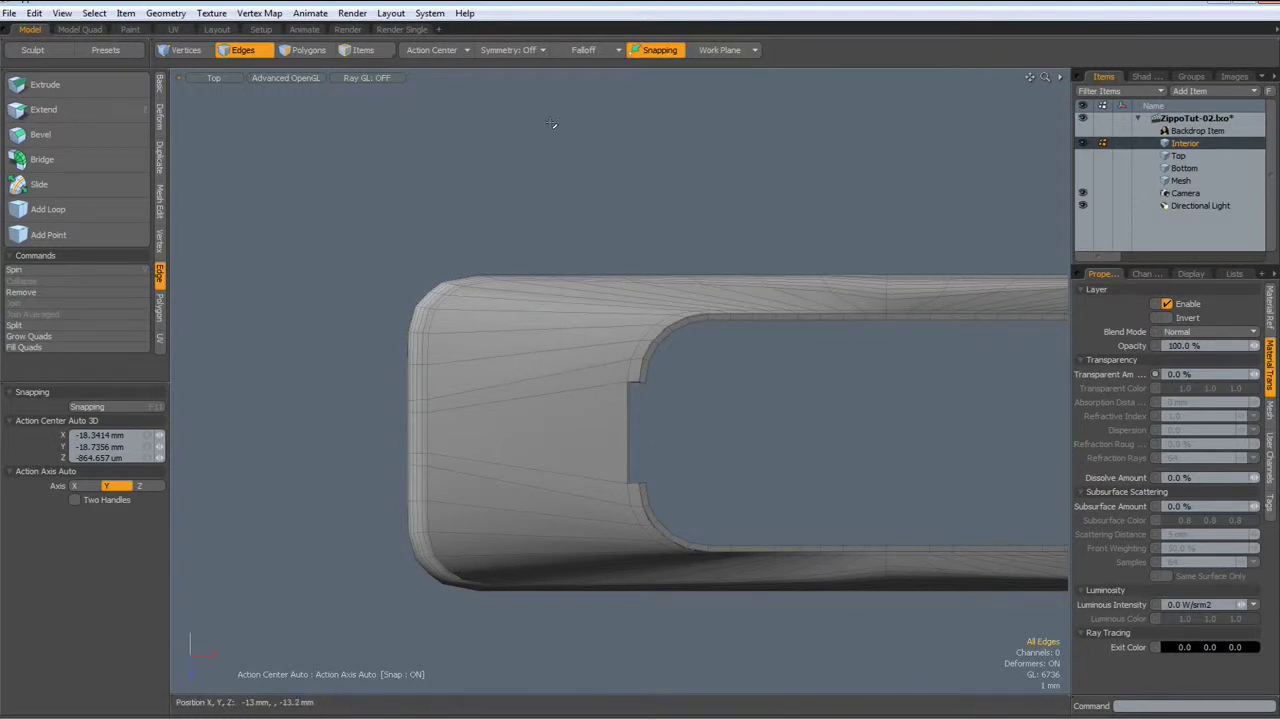
left_click(528, 50)
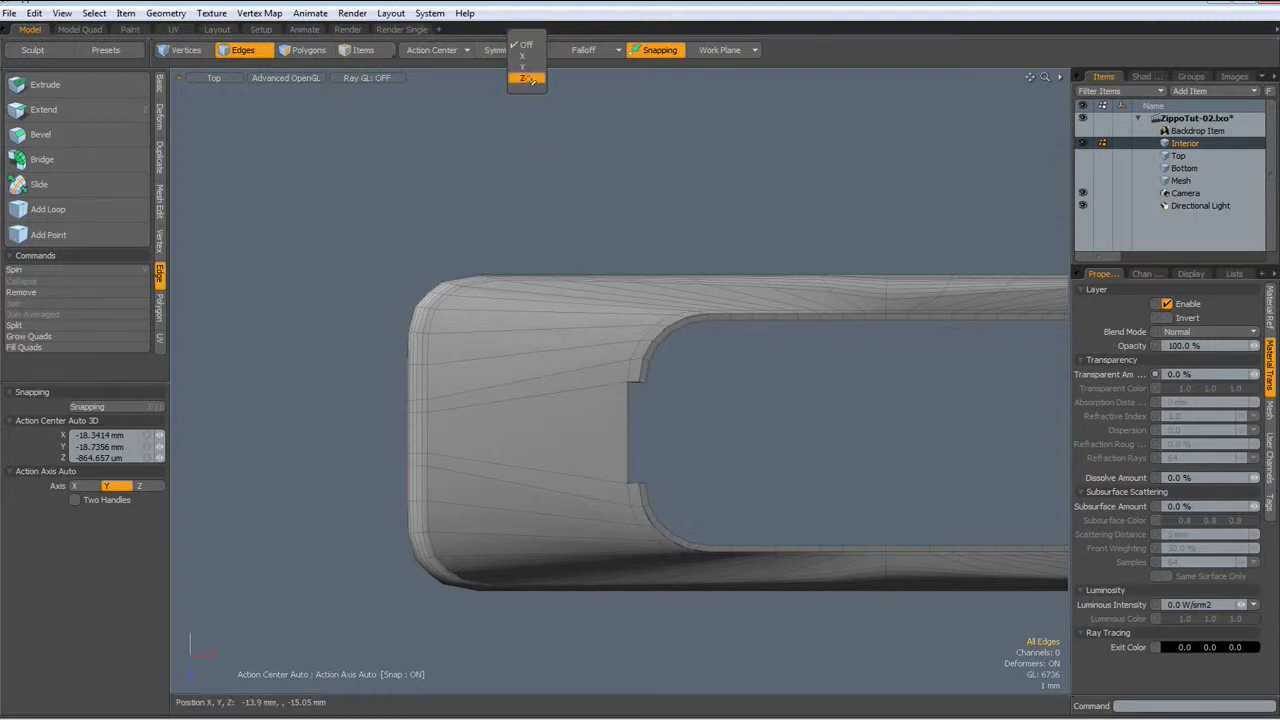
left_click(528, 79)
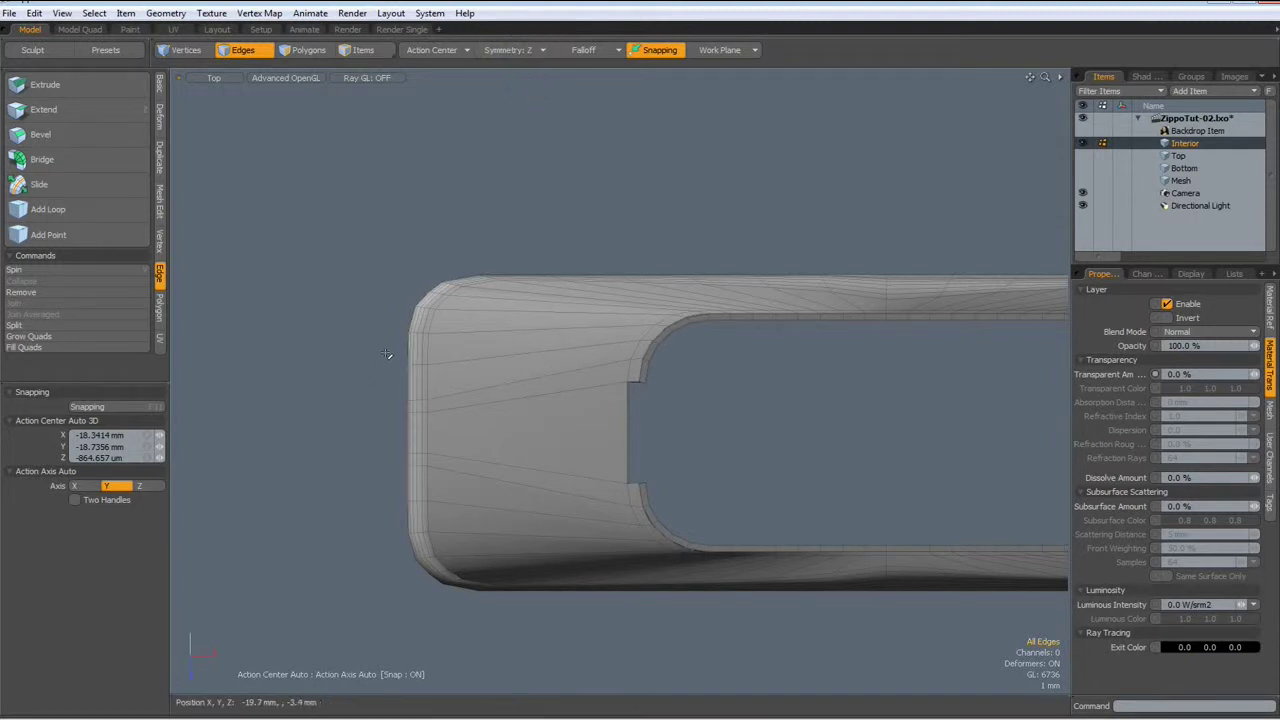
left_click(423, 364)
key("w")
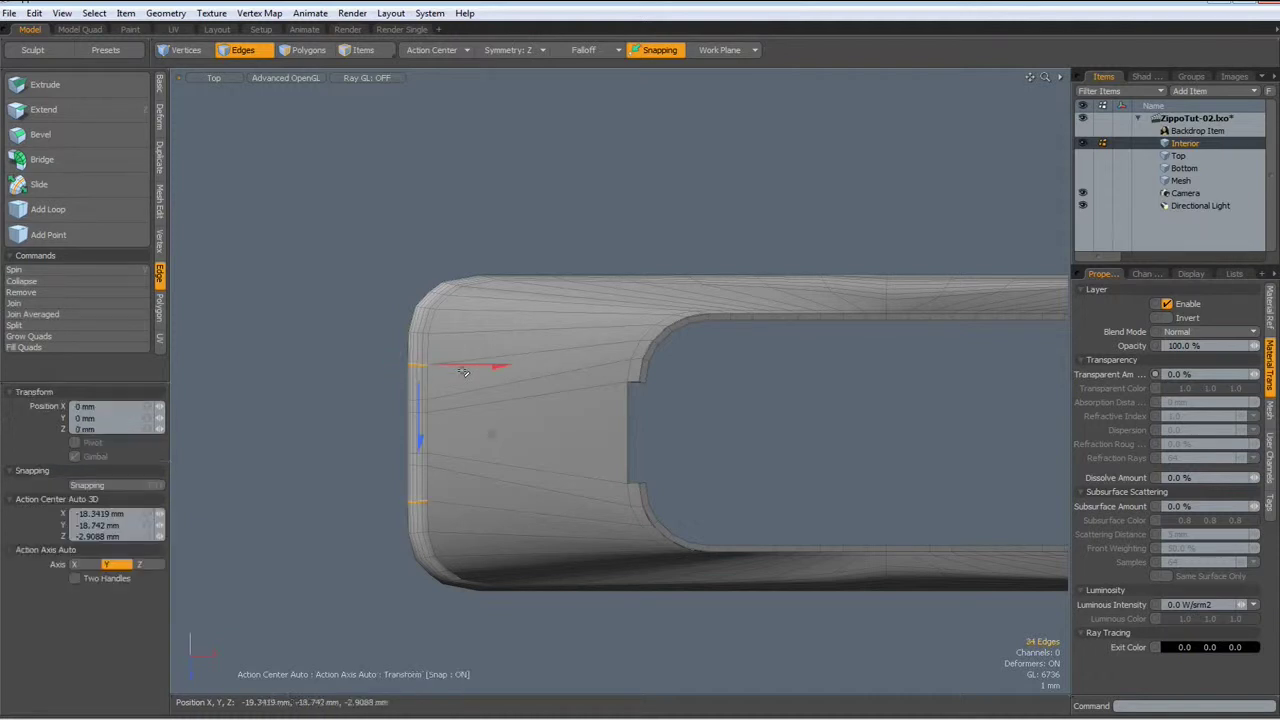
left_click_drag(491, 433, 491, 410)
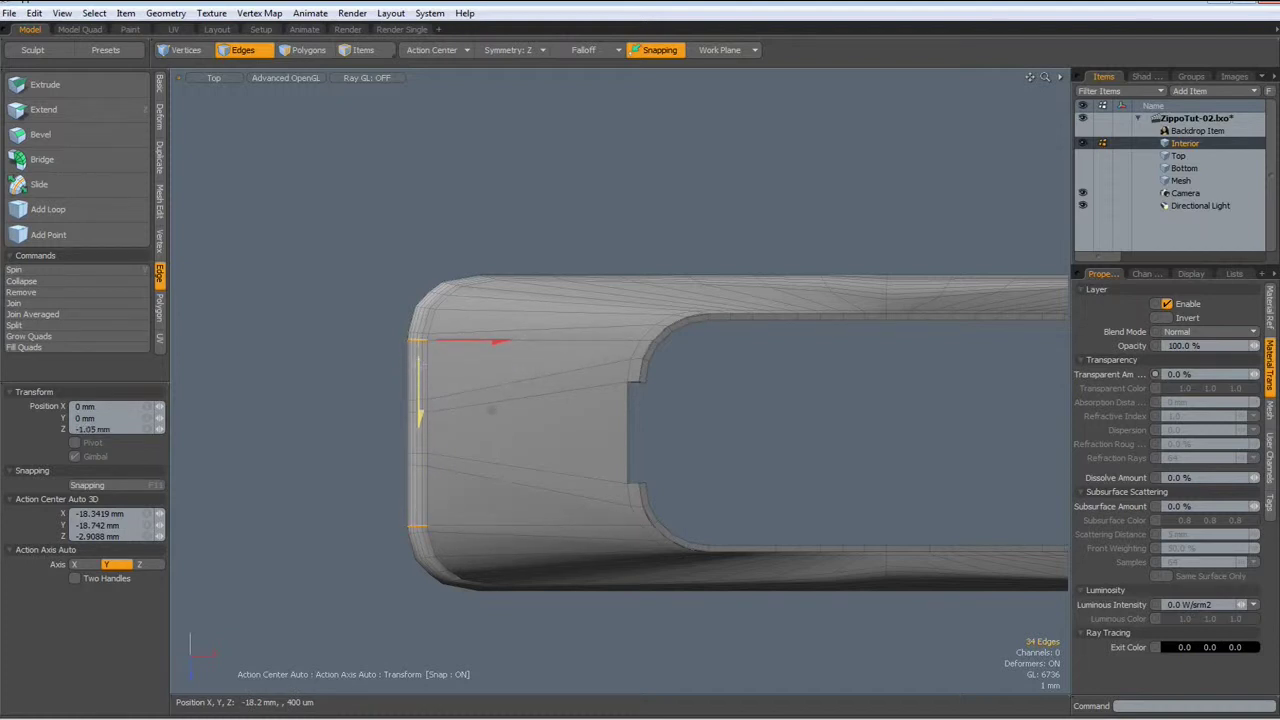
key("space")
Move the next pair of edge runs inward on the same end about 1.7 mm outward along Z.
right_click_drag(368, 378, 453, 406)
key("w")
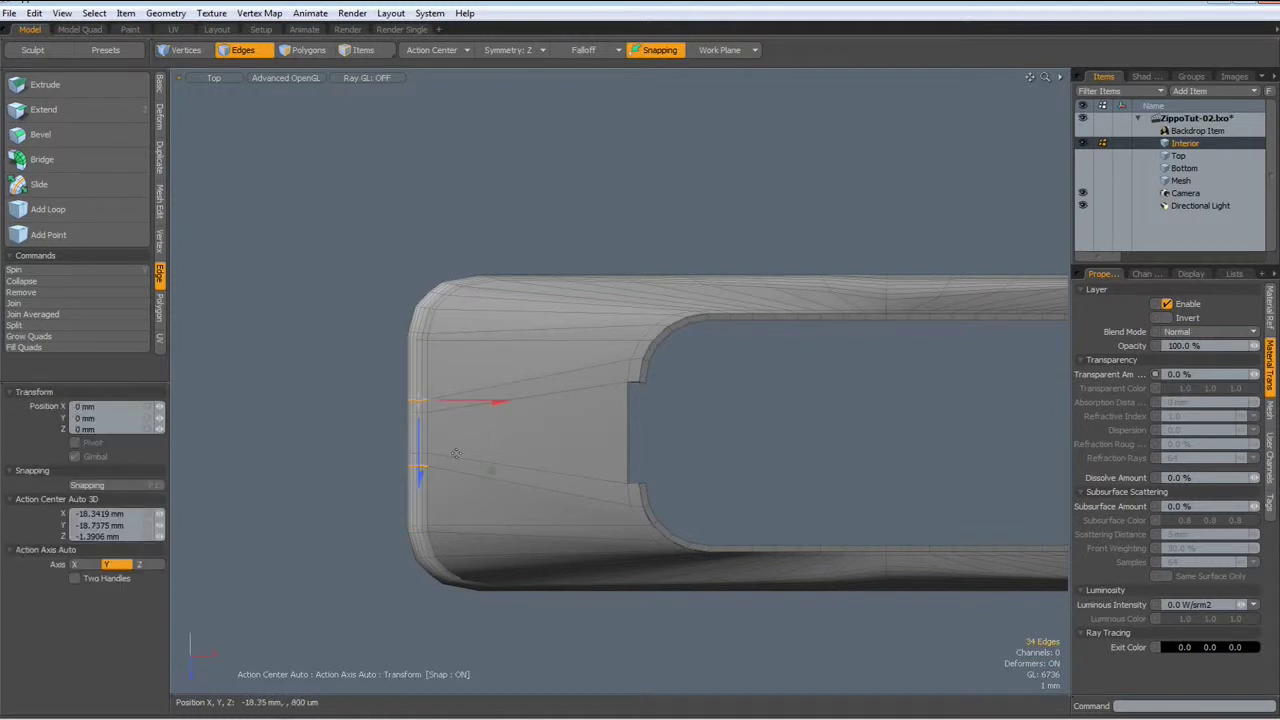
left_click_drag(418, 487, 418, 450)
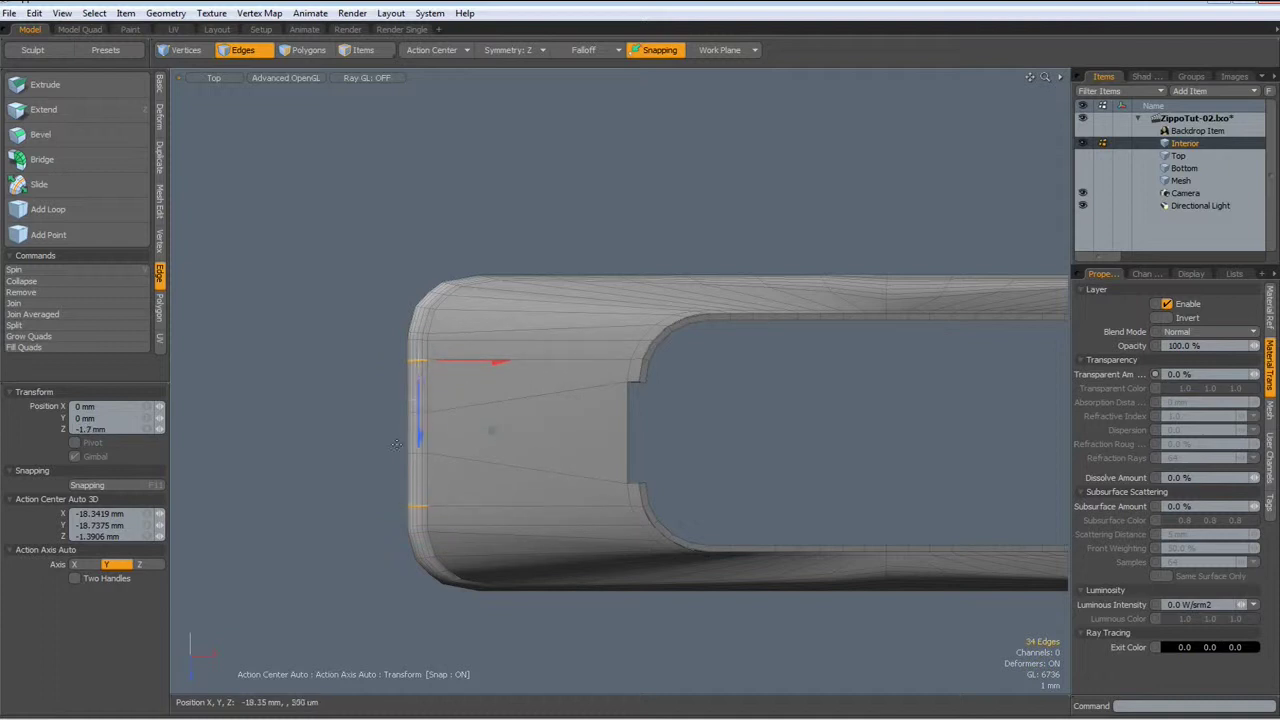
key("space")
Spread the innermost pair of edge runs outward along Z until they line up with the slot's corners.
right_click_drag(335, 390, 444, 428)
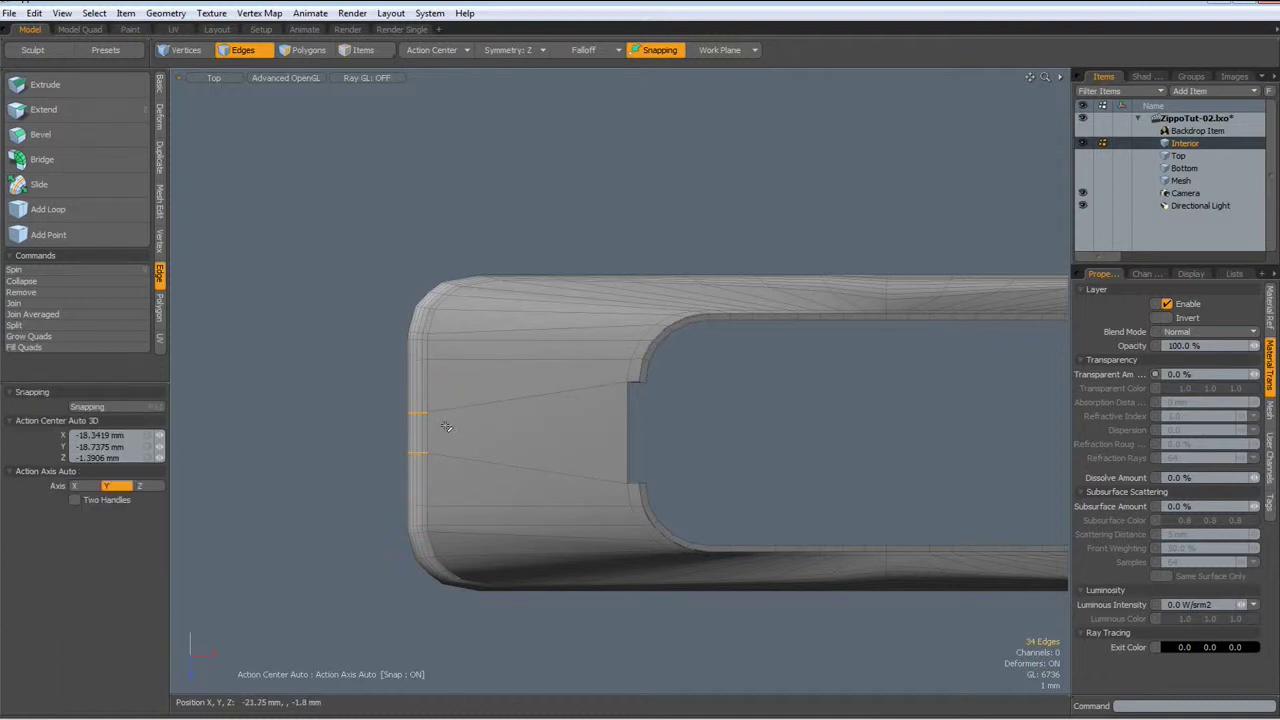
key("w")
left_click_drag(432, 485, 432, 517)
key("space")
left_click(298, 366)
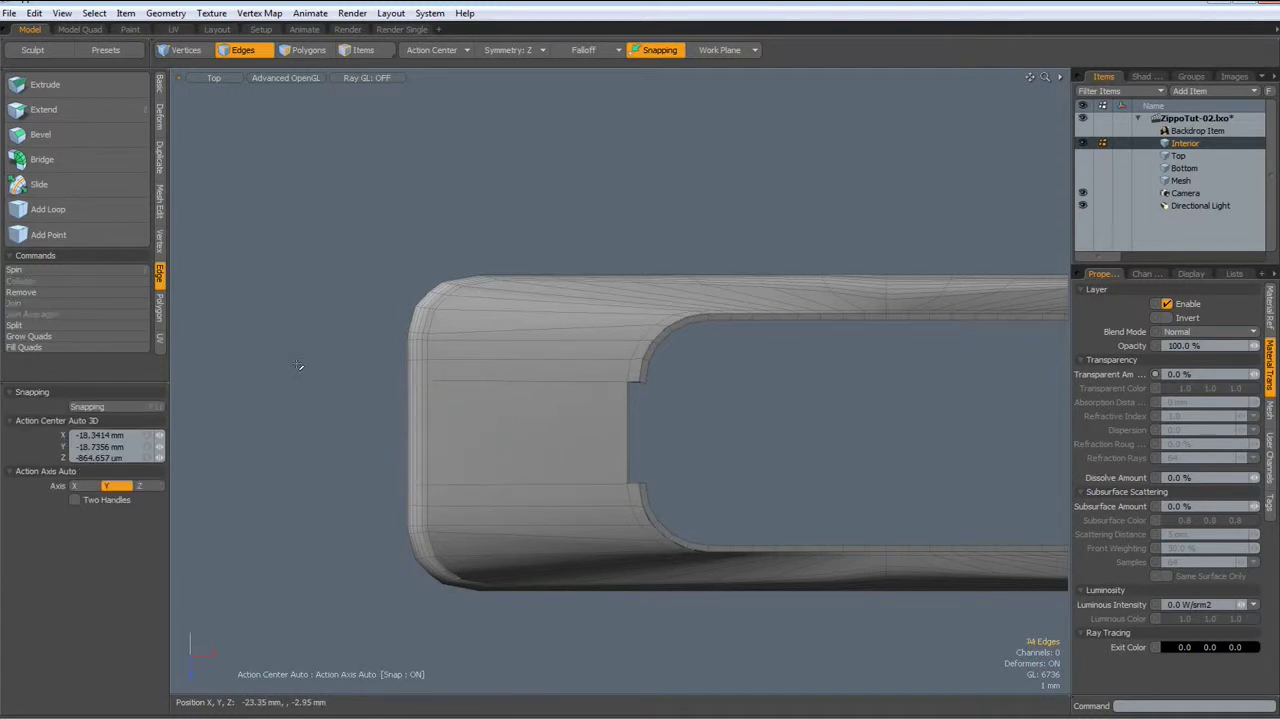
Loop-slice the strips flanking the chimney slot and running down the shoulder with a count of 1 at 50%.
key("ctrl+space")
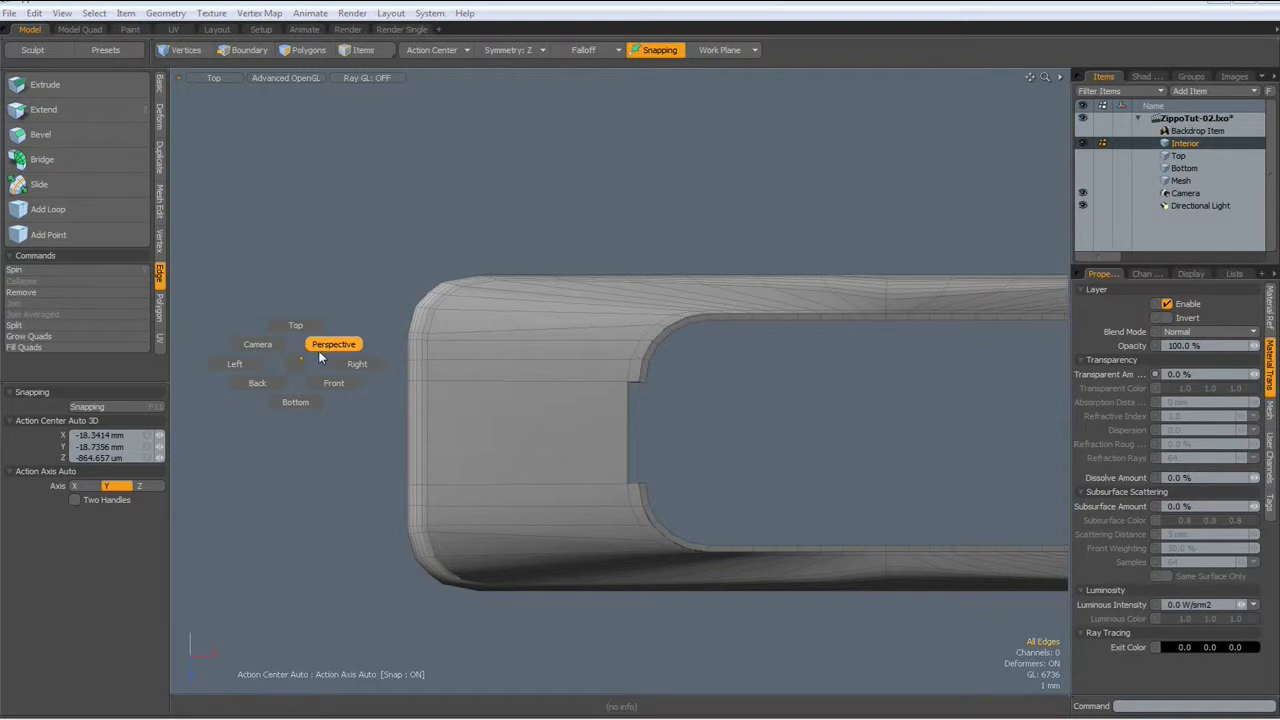
left_click(326, 352)
left_click_drag(390, 520, 415, 560, "alt")
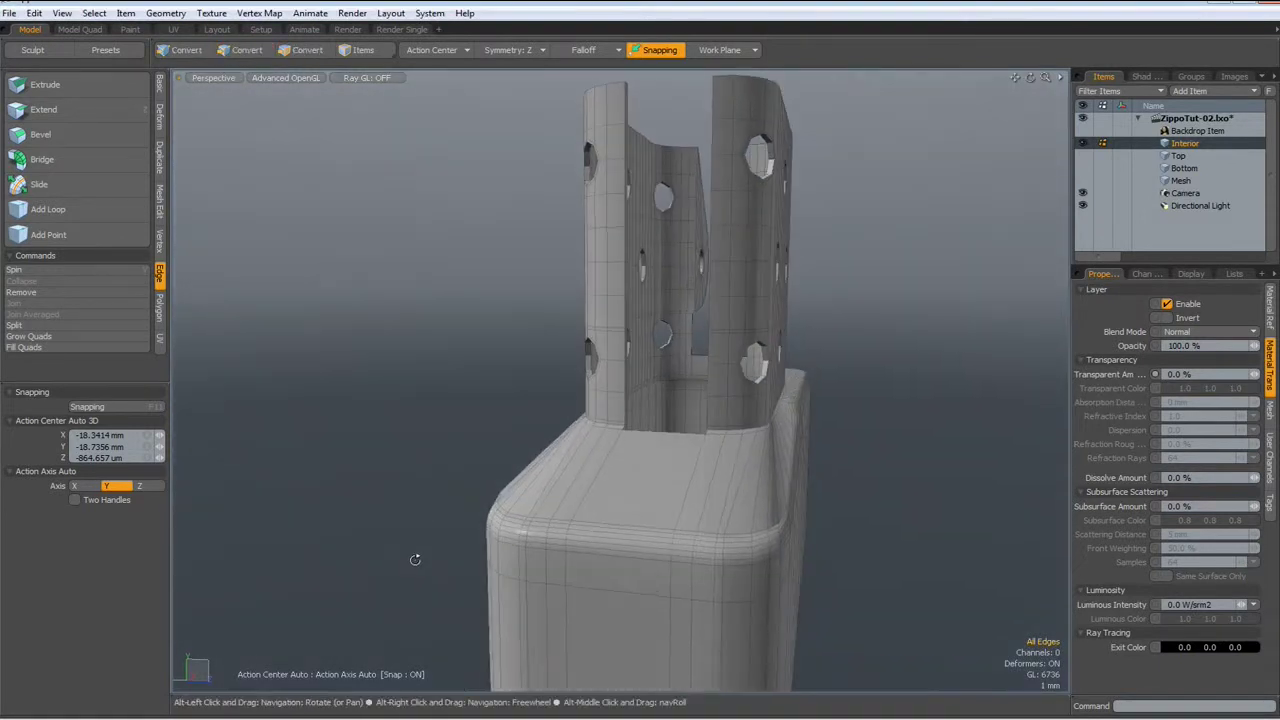
scroll(726, 466, "up", 4)
mouse_move(703, 391)
left_mouse_down("alt")
mouse_move(720, 337)
mouse_move(689, 390)
mouse_move(720, 386)
left_mouse_up("alt")
scroll(715, 355, "down", 5)
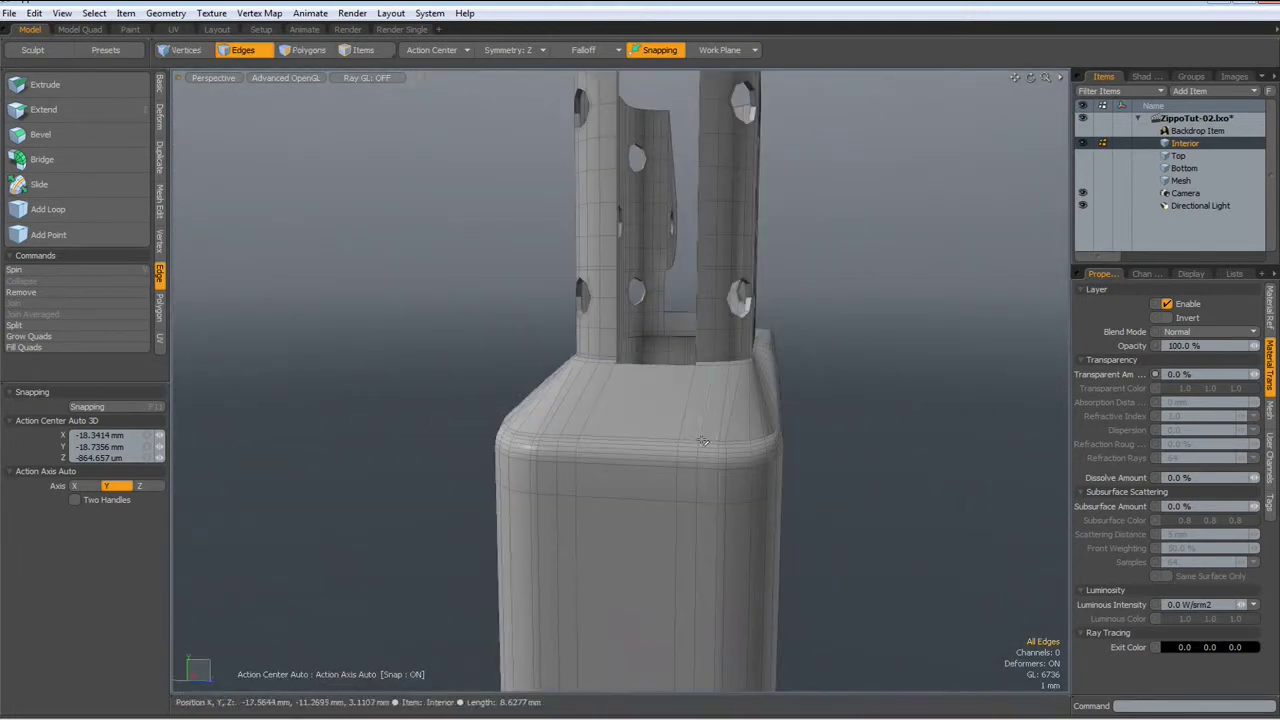
left_click_drag(714, 355, 709, 270, "ctrl+alt")
left_click(712, 274)
key("alt+c")
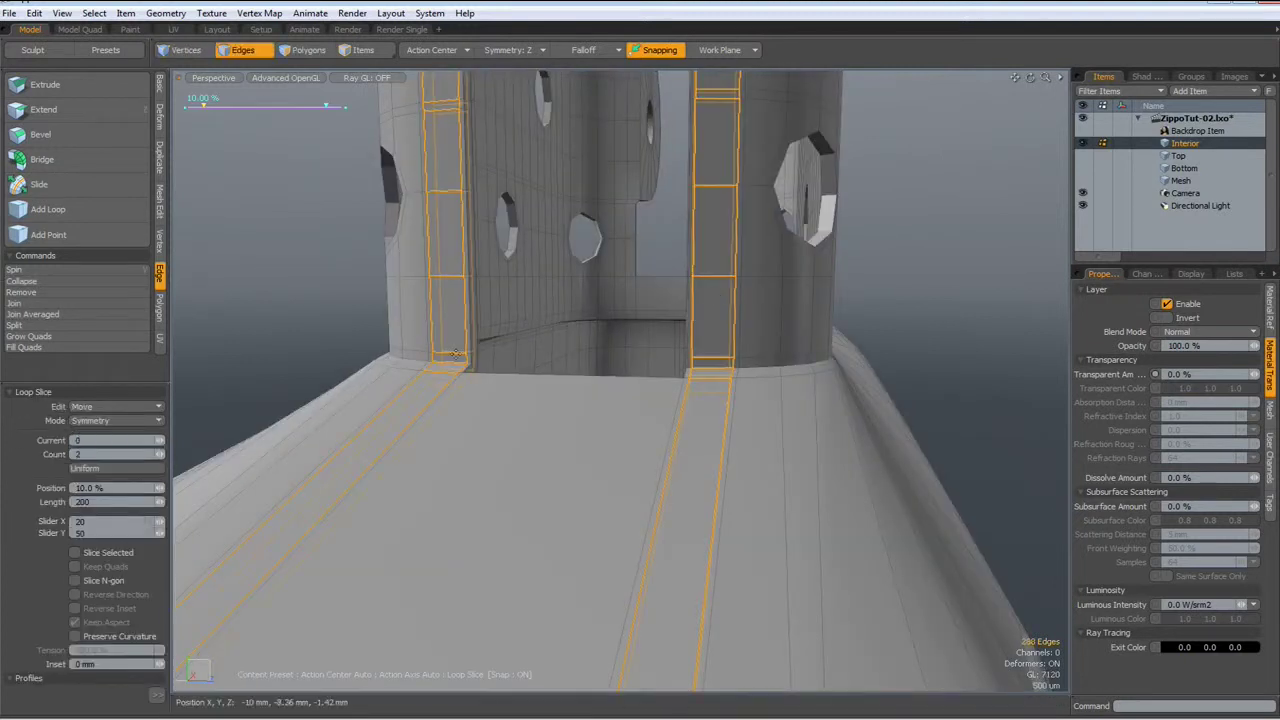
left_click(160, 456)
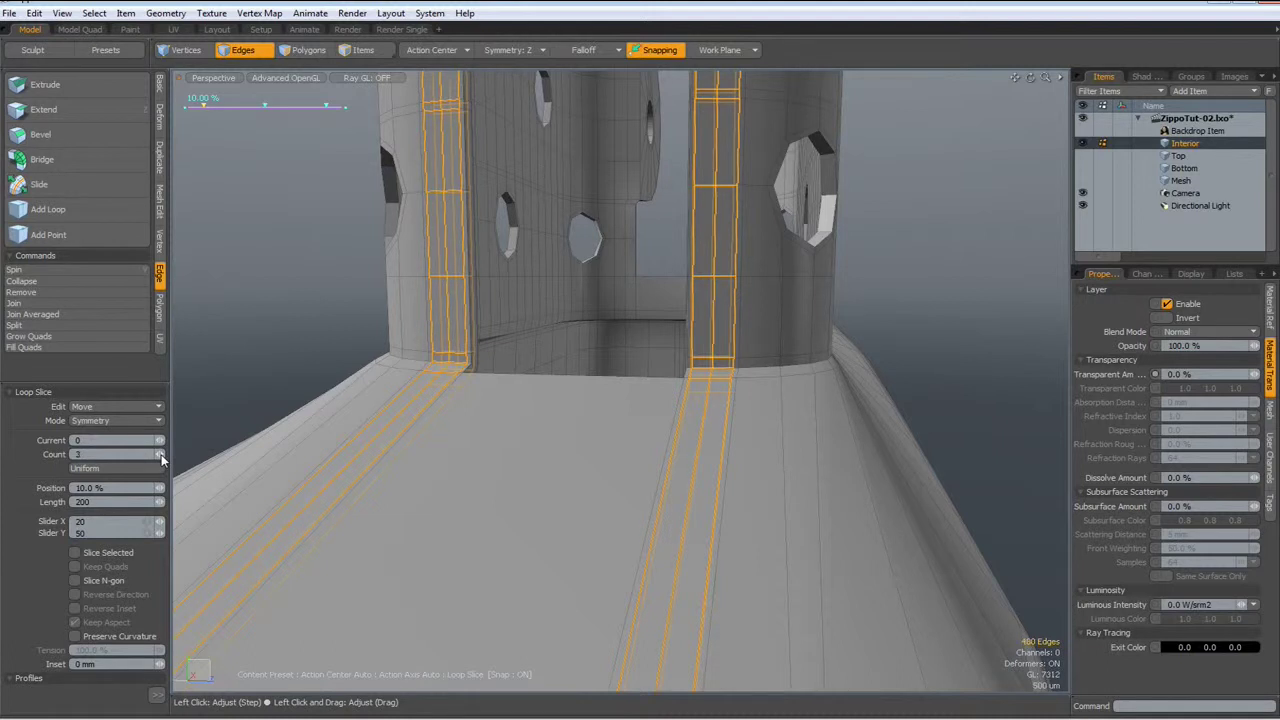
left_click(157, 455)
left_click(157, 455)
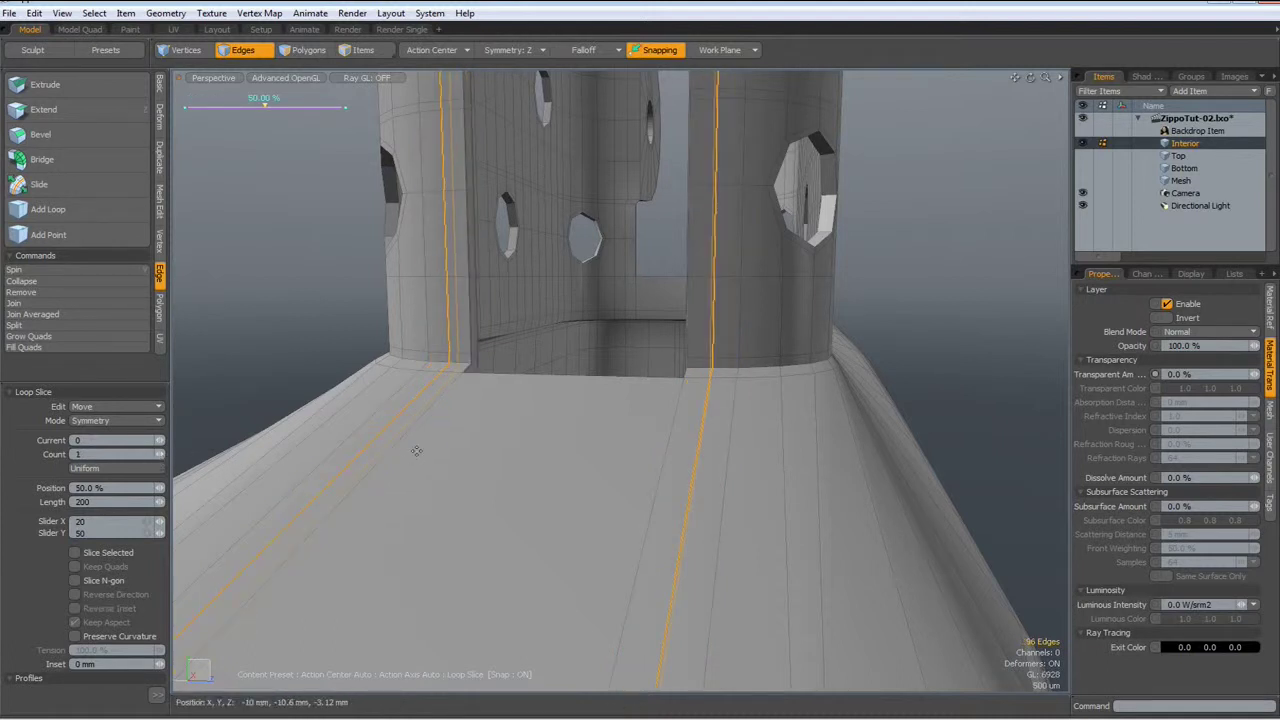
key("Escape")
key("Escape")
Check the smoothed shoulder and slot in the subdivision preview and return to the polygon display.
scroll(418, 452, "down", 5)
left_click_drag(434, 468, 444, 514, "alt")
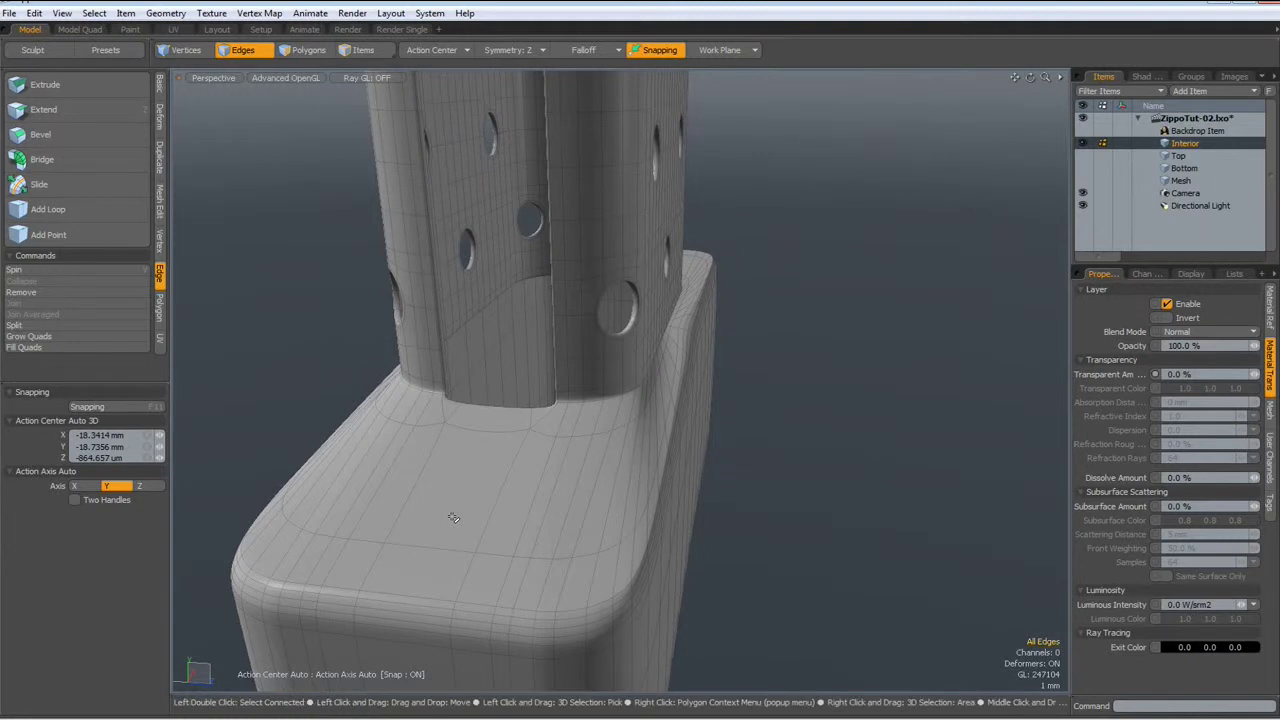
key("Tab")
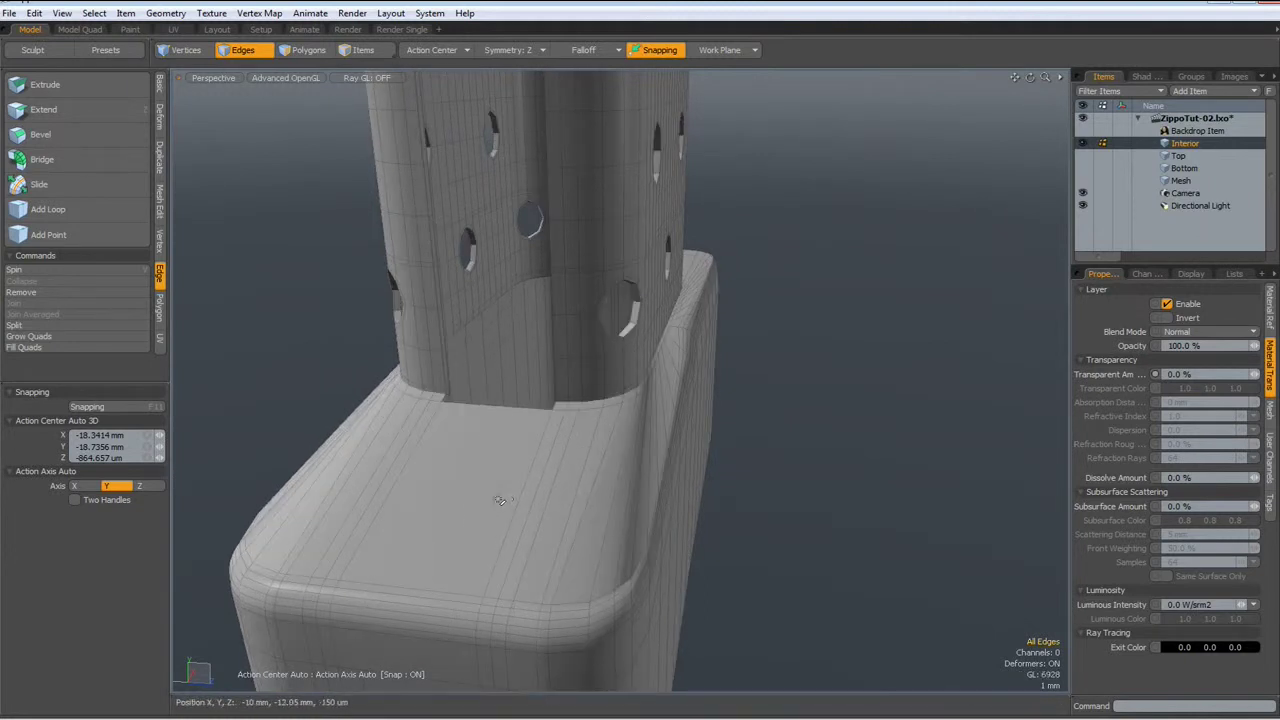
Loop-slice the sloped shoulder around the chimney with a count of 3 to add evenly spaced rings.
double_click(535, 502)
key("alt+c")
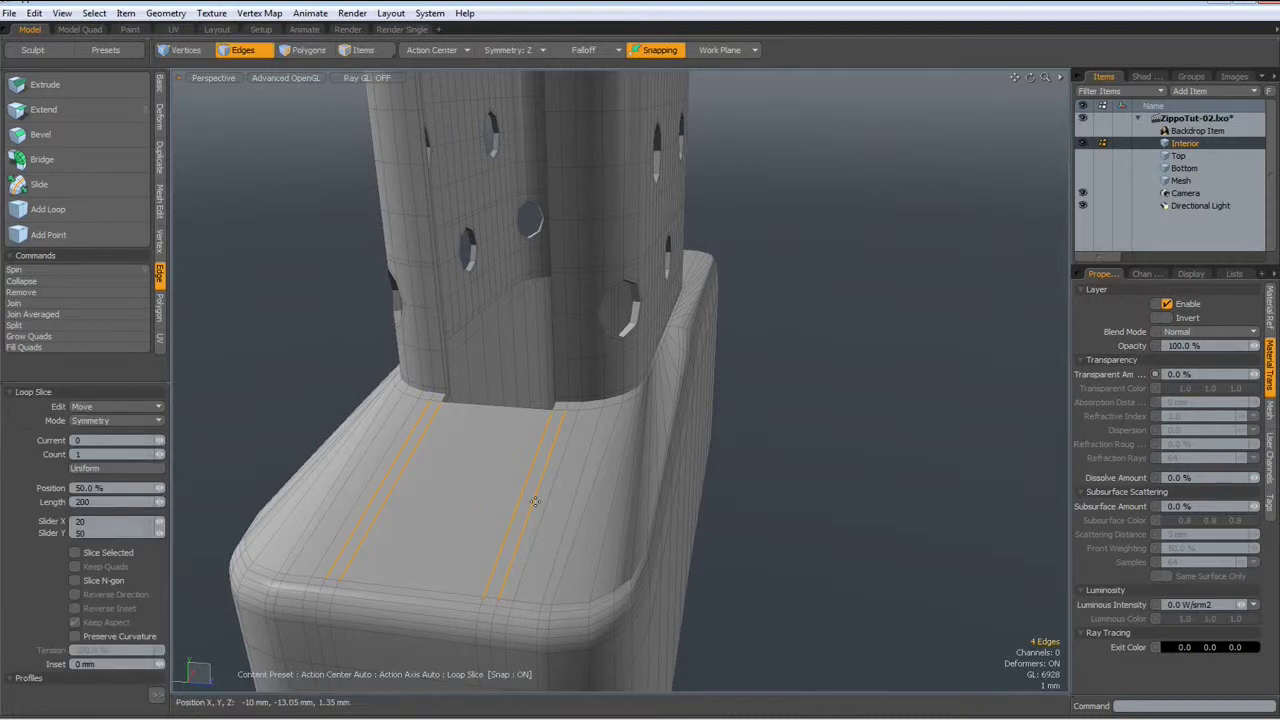
left_click(163, 457)
key("q")
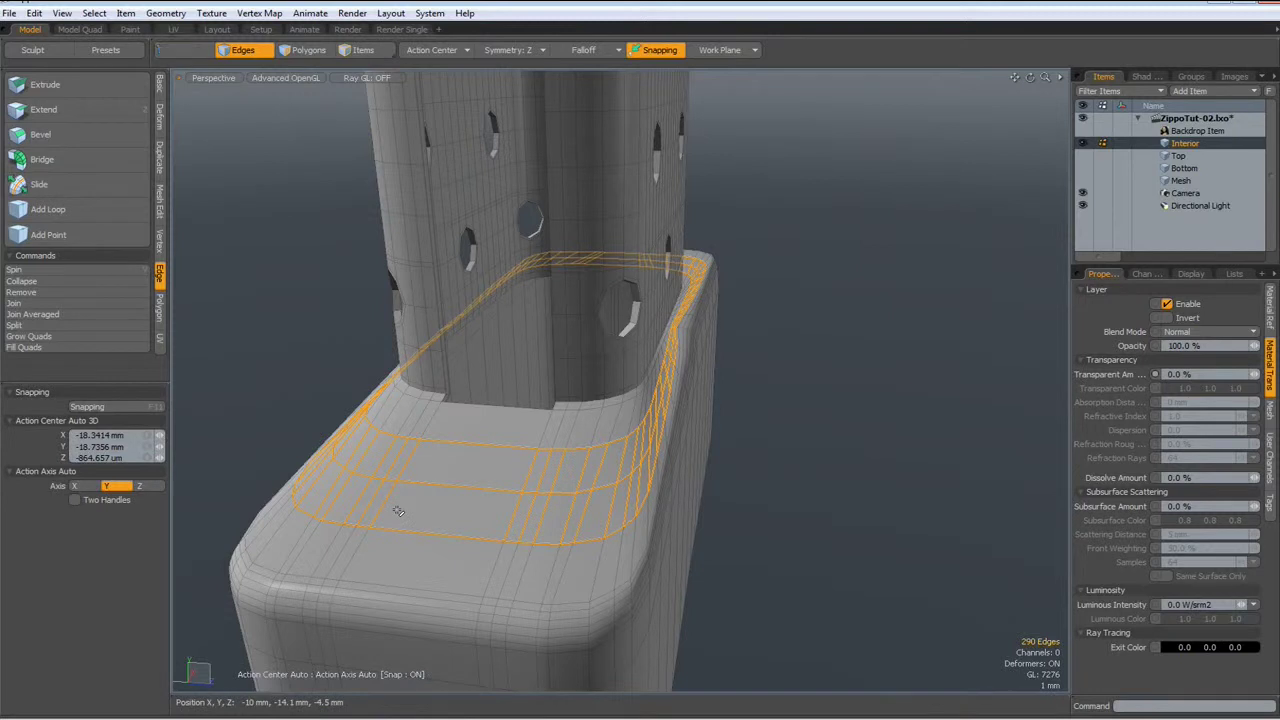
key("Escape")
left_click_drag(501, 541, 356, 519, "alt")
key("2")
key("Tab")
scroll(466, 437, "down", 2)
scroll(466, 437, "up", 5)
mouse_move(461, 453)
left_mouse_down("alt")
mouse_move(488, 470)
mouse_move(468, 456)
left_mouse_up("alt")
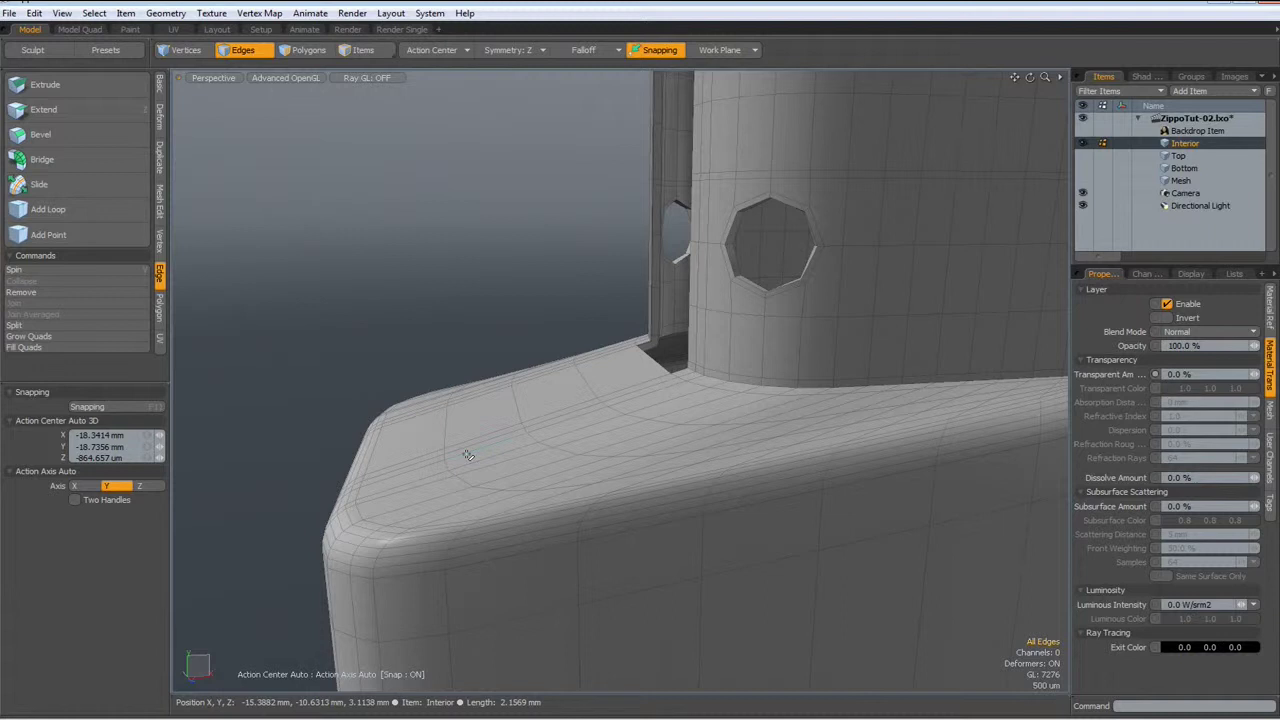
Show the Backdrop Item in the Front view and frame the reference image's cam beside the chimney.
key("KP_1")
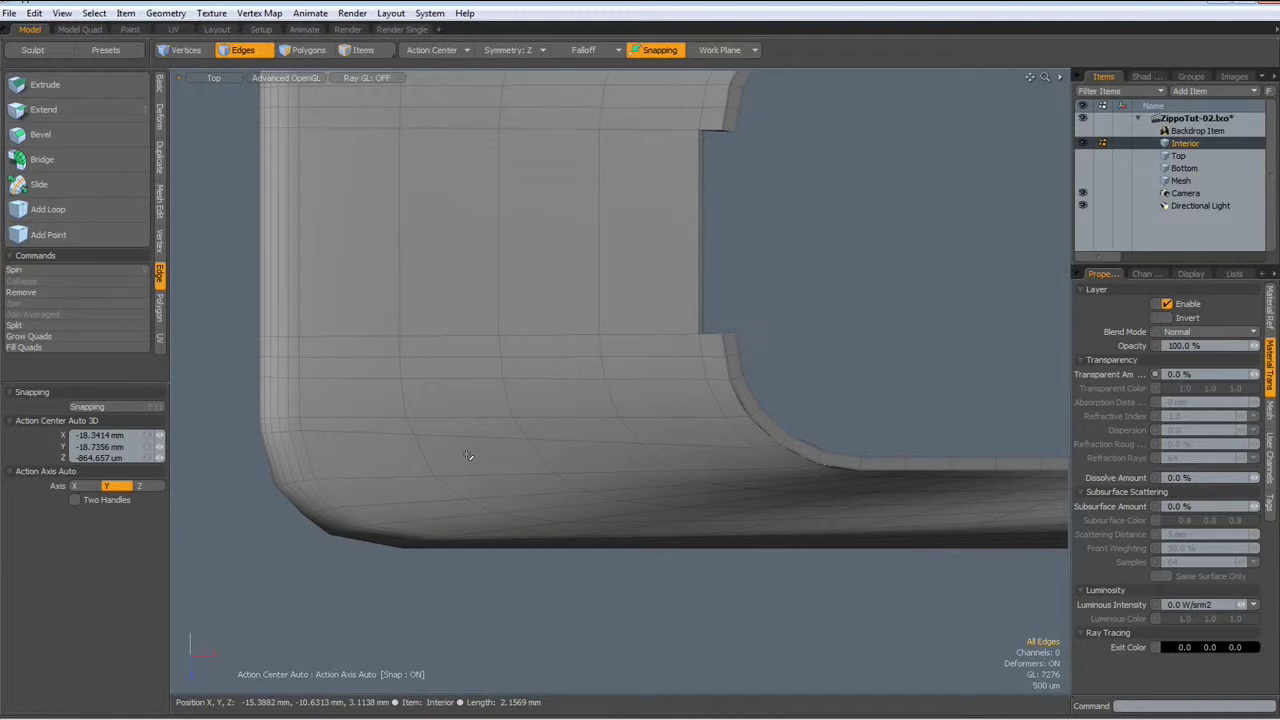
key("KP_1")
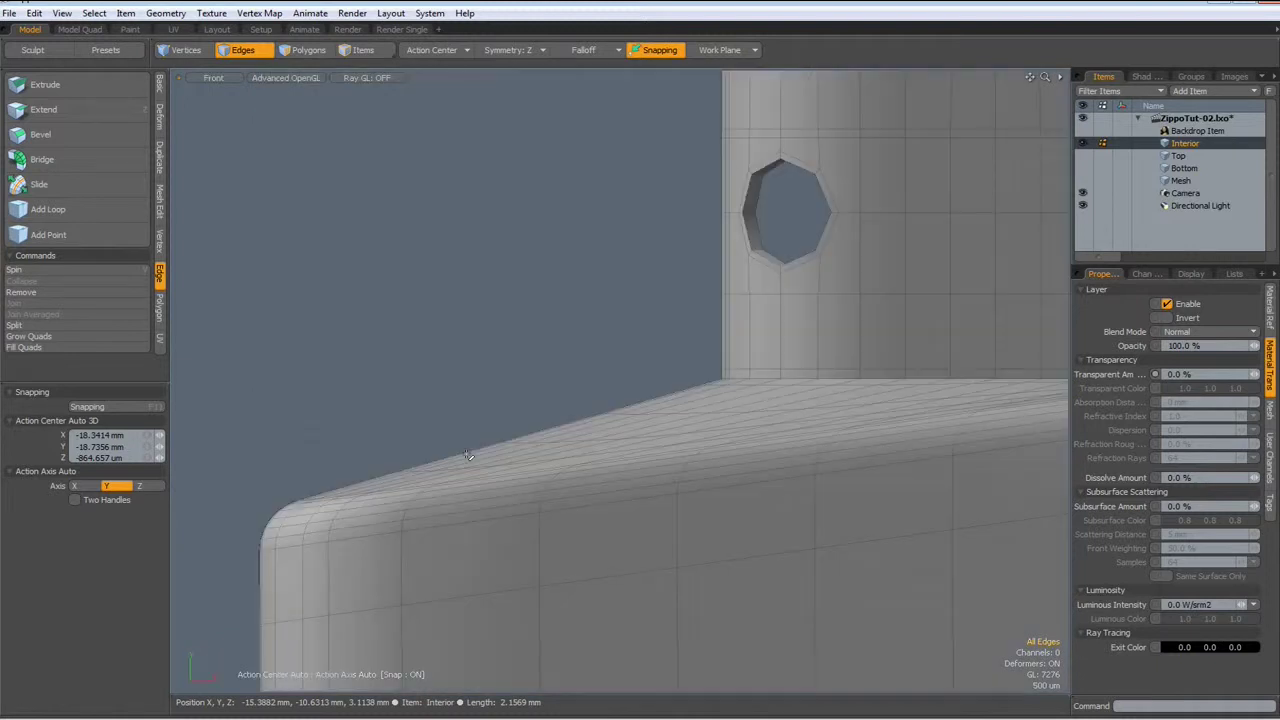
left_click(1082, 131)
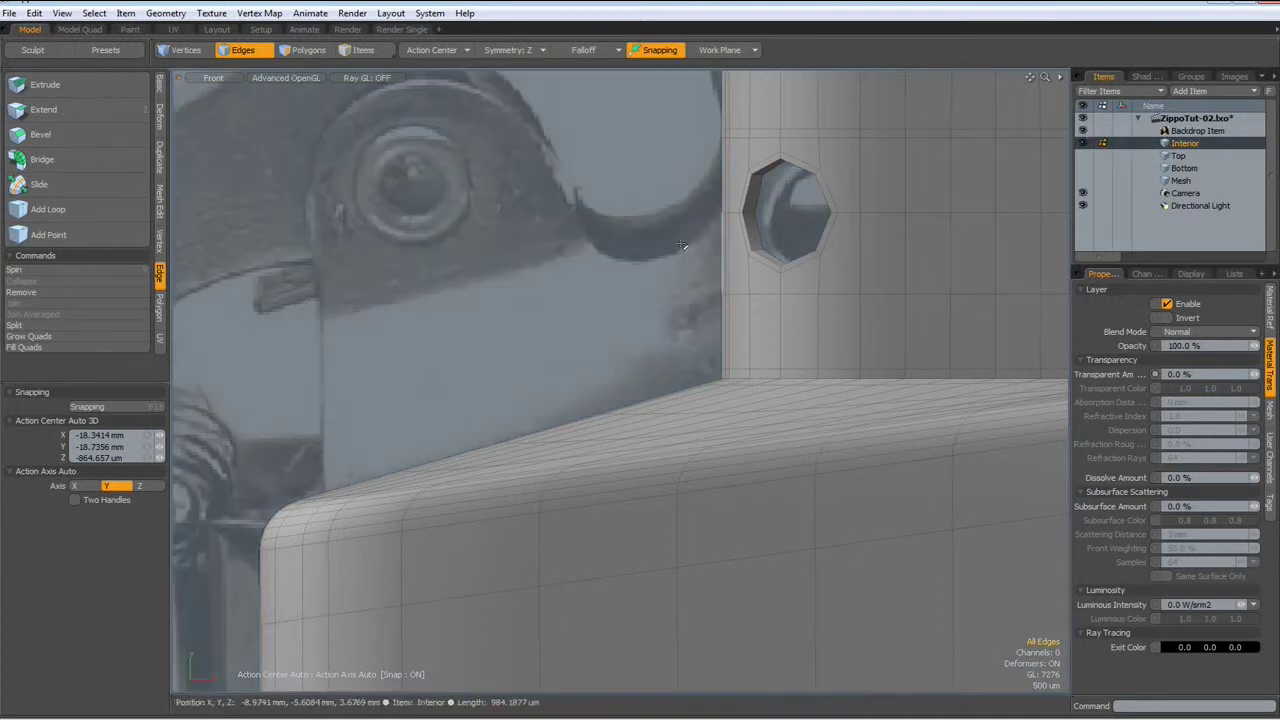
scroll(542, 222, "down", 2)
left_click_drag(455, 284, 608, 375, "alt+shift")
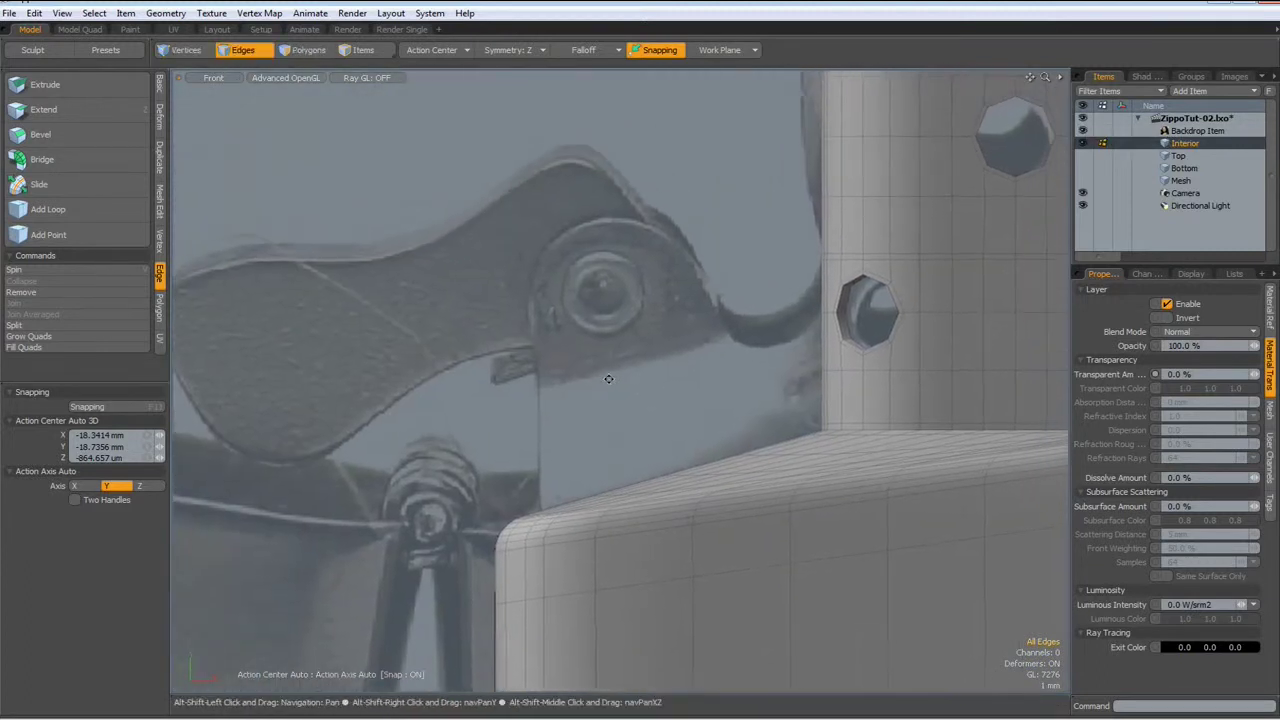
Draw a flat 12-sided cylinder along Z over the backdrop's cam pivot, centred at X -15.1 mm, Y -5.1 mm, with 2.8 mm X and Y radii.
left_click(161, 87)
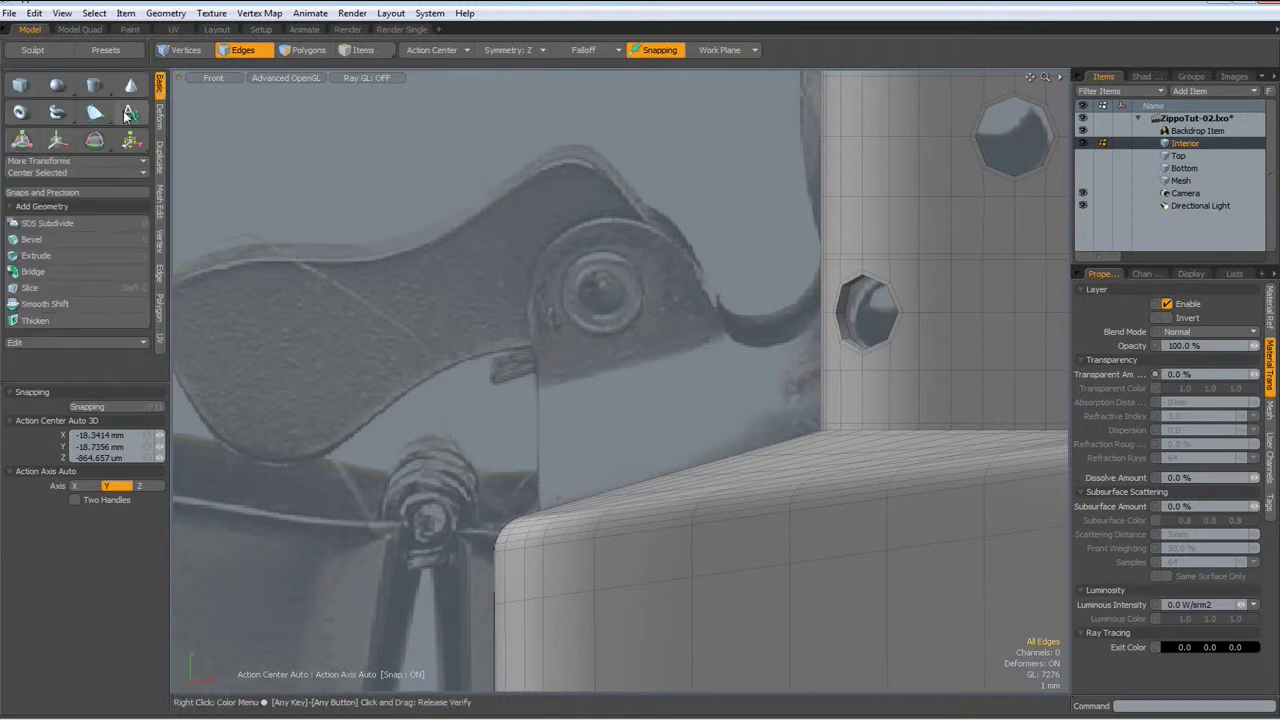
left_click(94, 86)
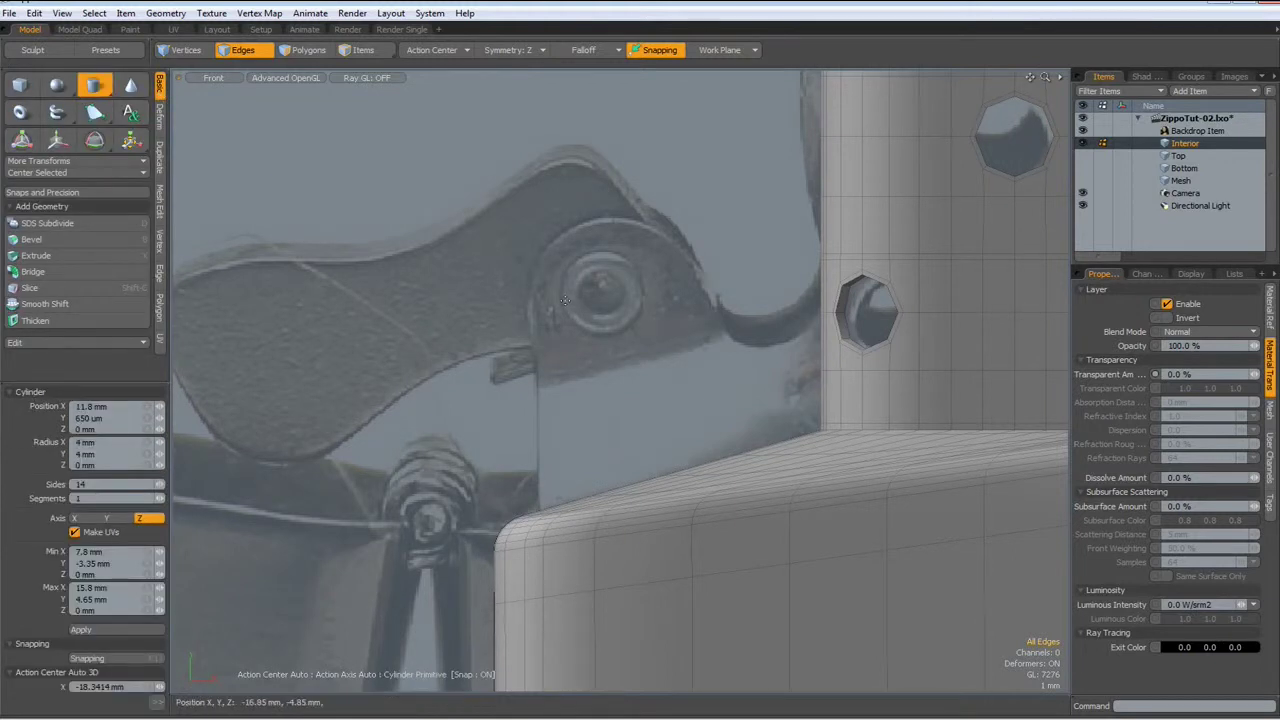
mouse_move(622, 297)
left_mouse_down()
mouse_move(711, 388)
mouse_move(689, 363)
left_mouse_up()
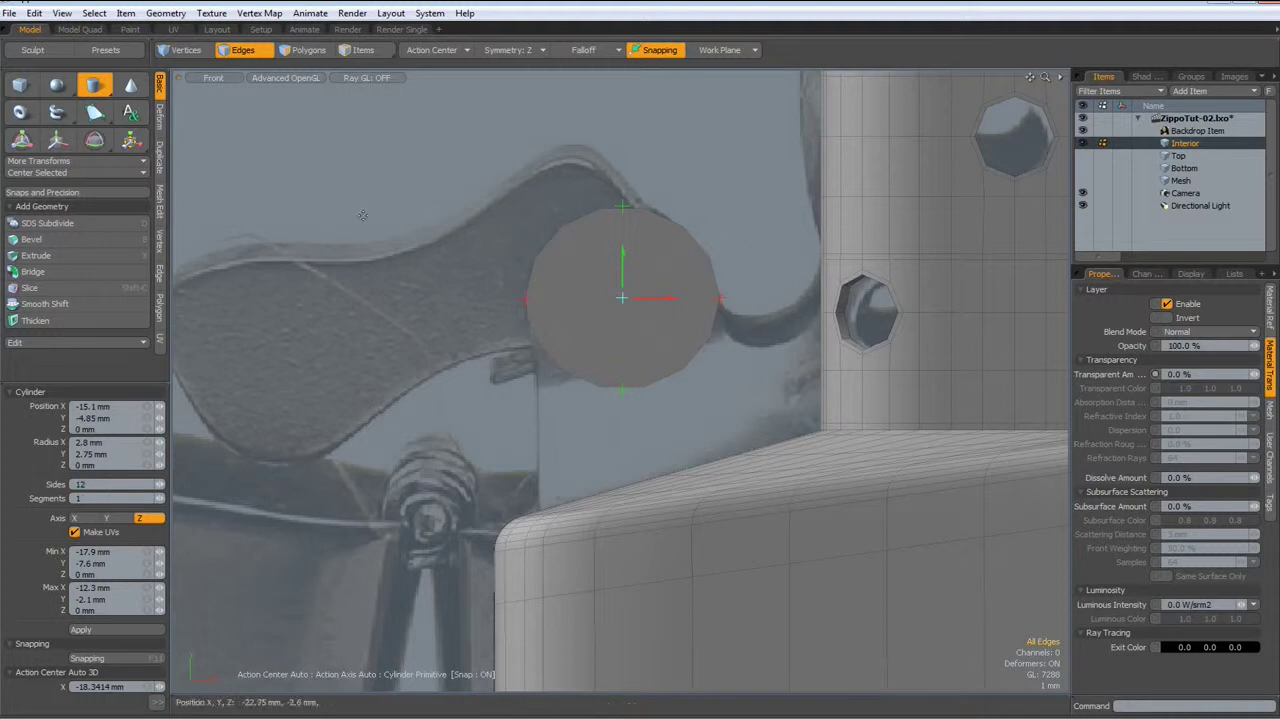
left_click_drag(622, 250, 622, 259)
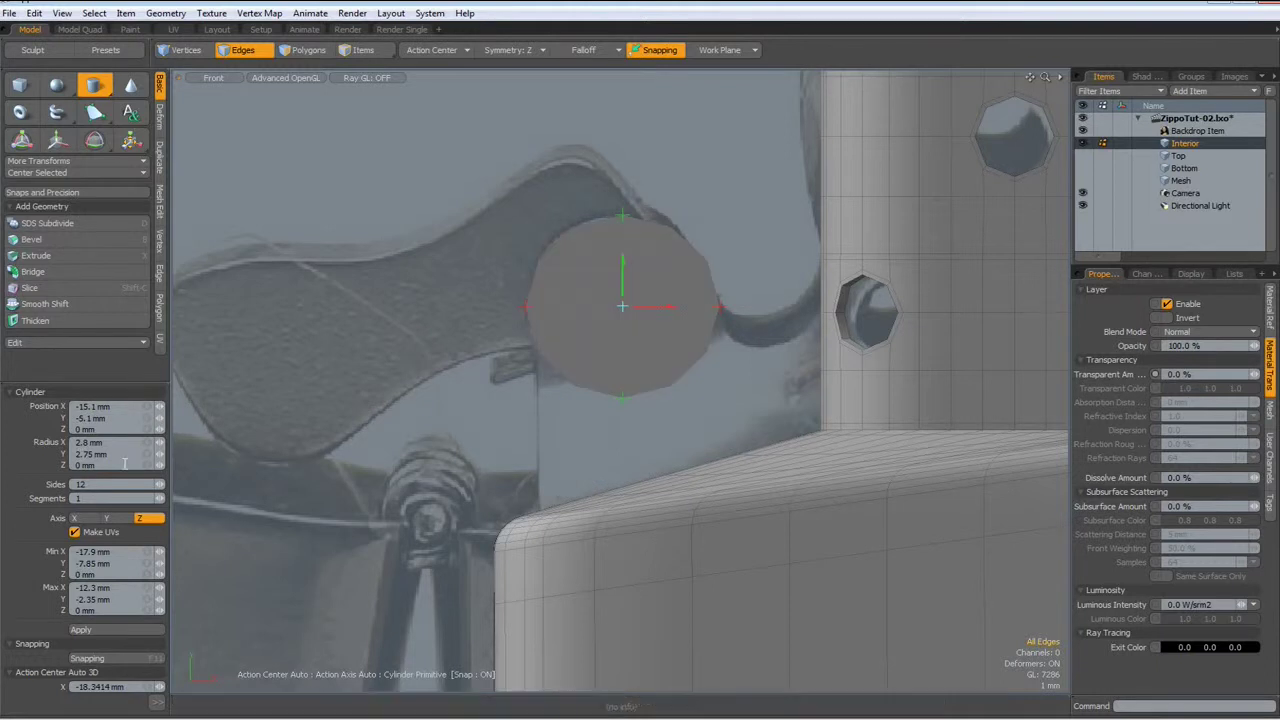
left_click(124, 455)
type("2")
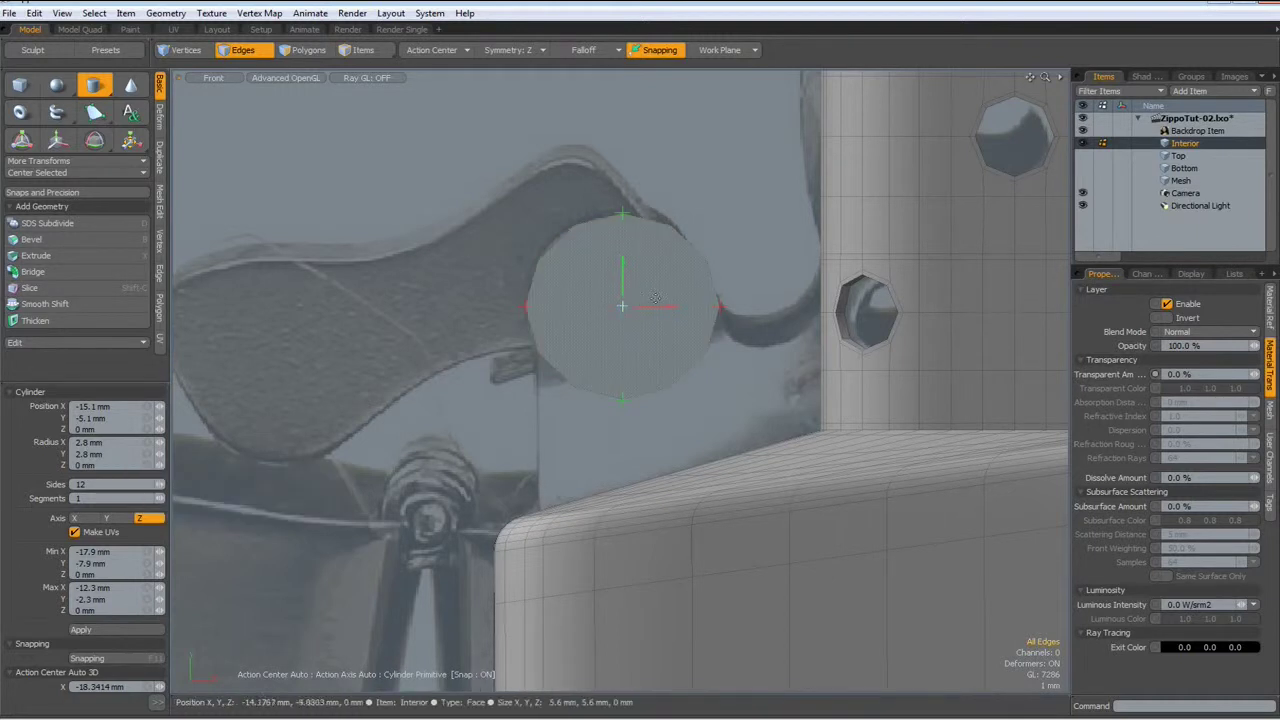
key("q")
key("b")
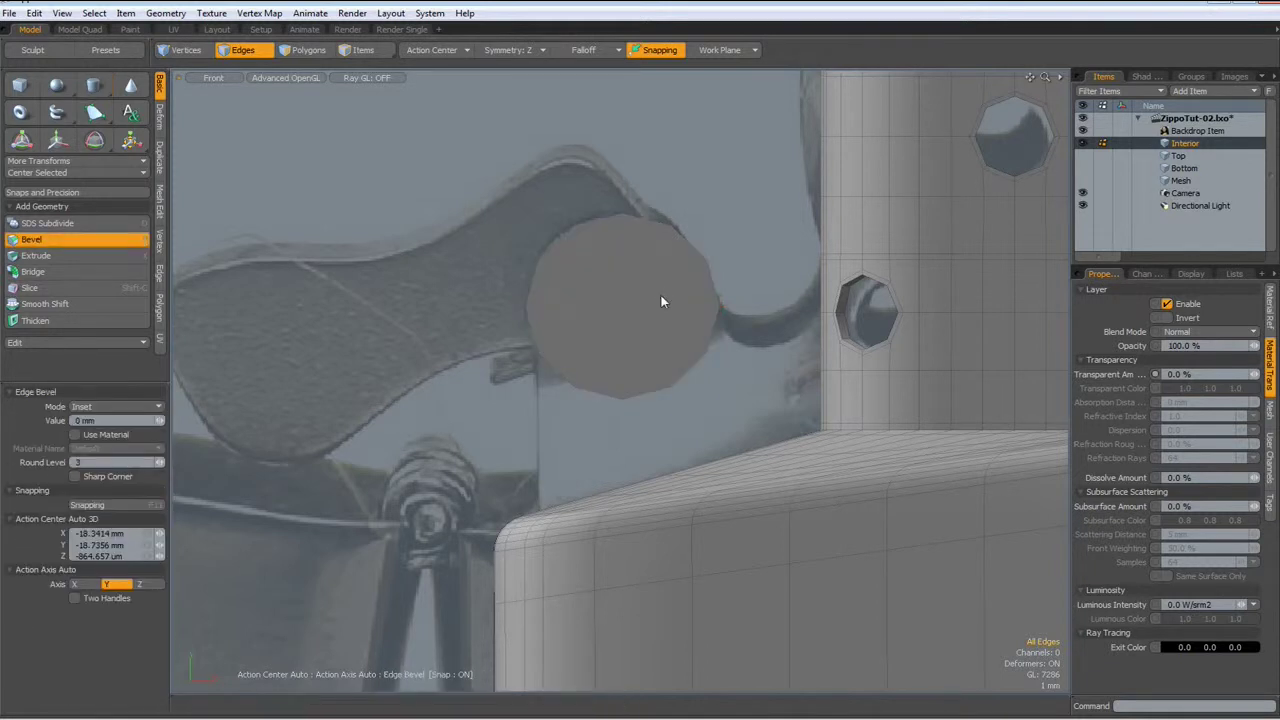
key("space")
Inset the disc in three concentric rings, starting with 320 um and ending with 110 um, and delete the centre polygon to open a hole.
key("3")
left_click(681, 297)
key("b")
left_click_drag(686, 300, 712, 306)
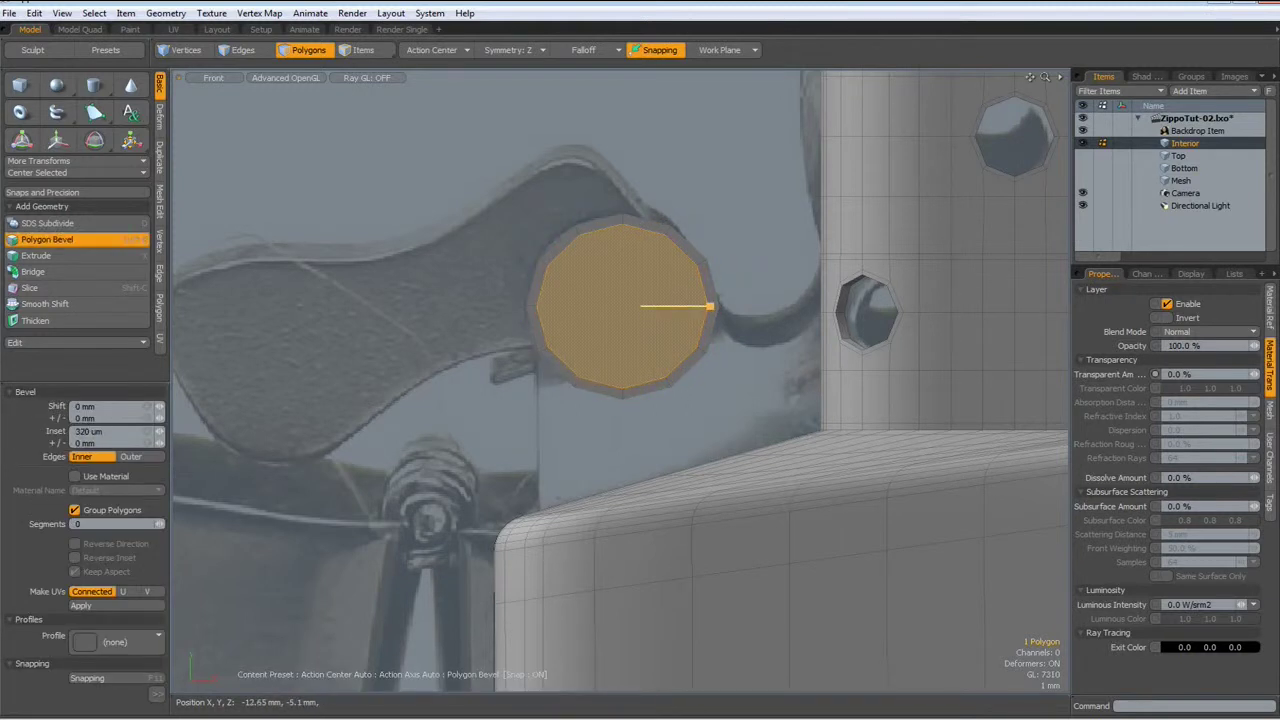
left_click(602, 314, "shift")
mouse_move(710, 307)
left_mouse_down()
mouse_move(768, 307)
mouse_move(714, 312)
left_mouse_up()
left_click(710, 306, "shift")
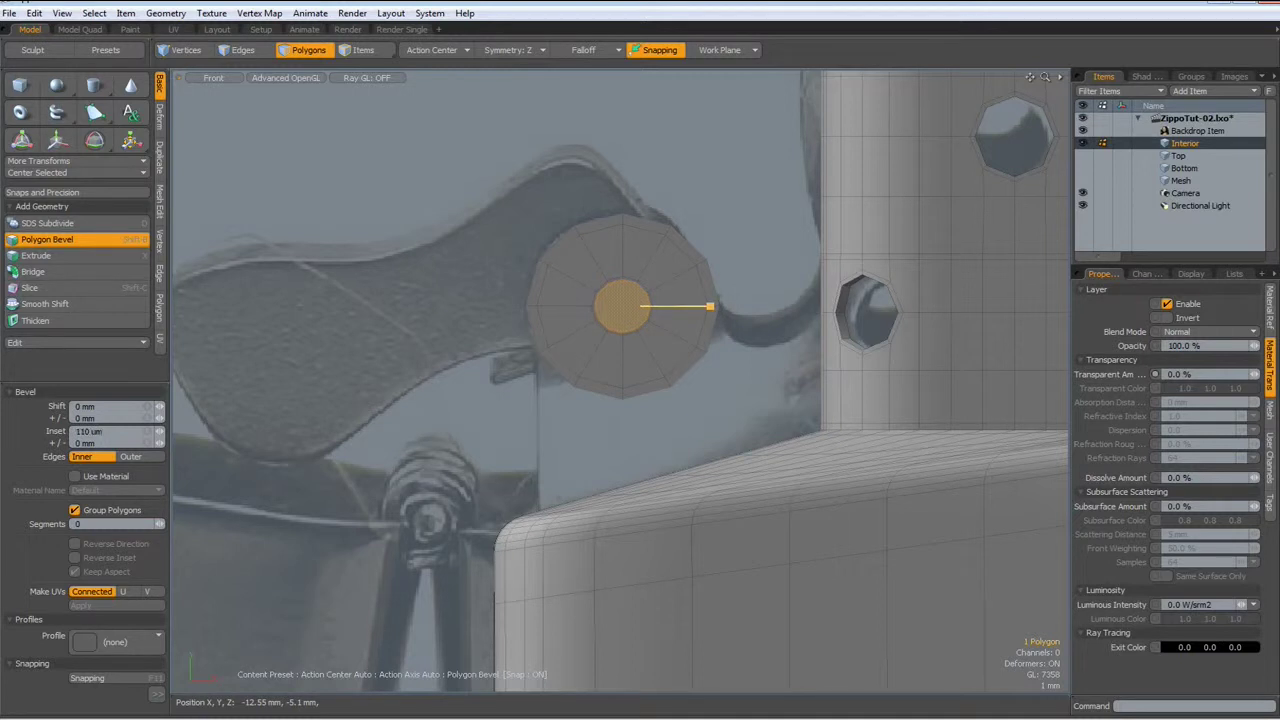
key("Delete")
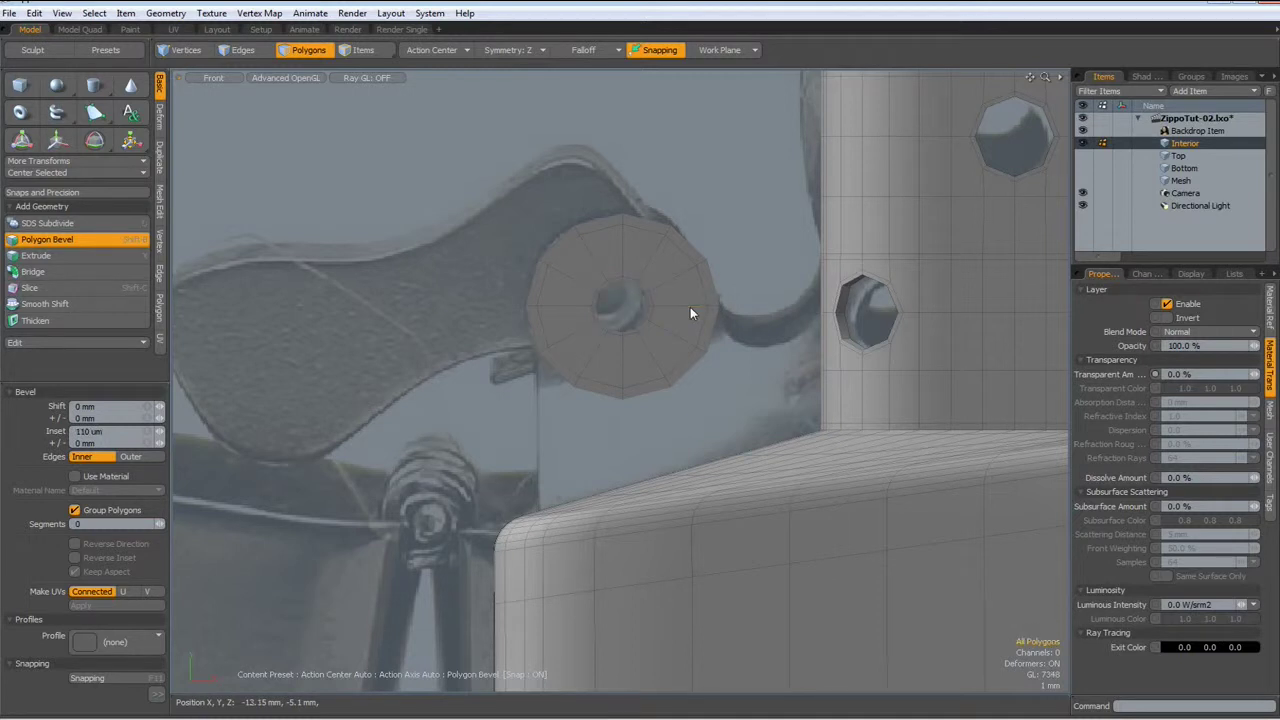
Switch to the Perspective view and hide the Backdrop Item.
left_click_drag(690, 307, 782, 416, "alt")
key("ctrl+space")
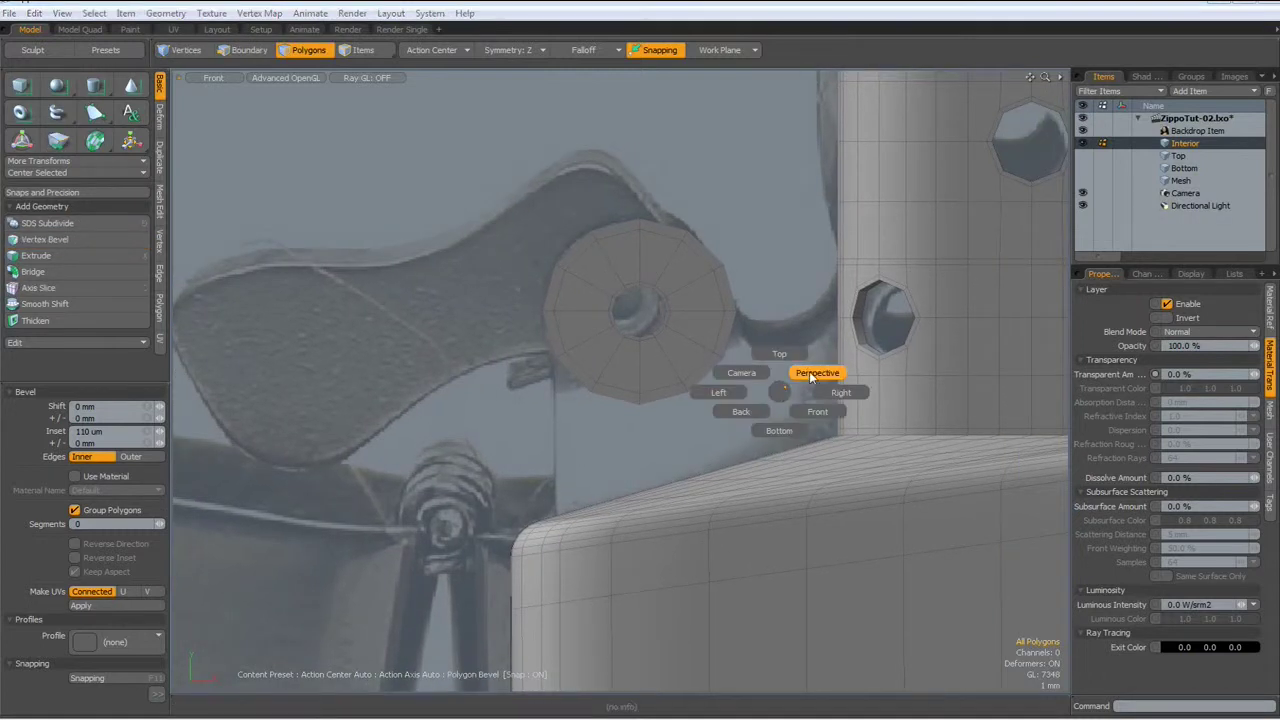
left_click(806, 373)
left_click_drag(720, 382, 664, 362, "alt")
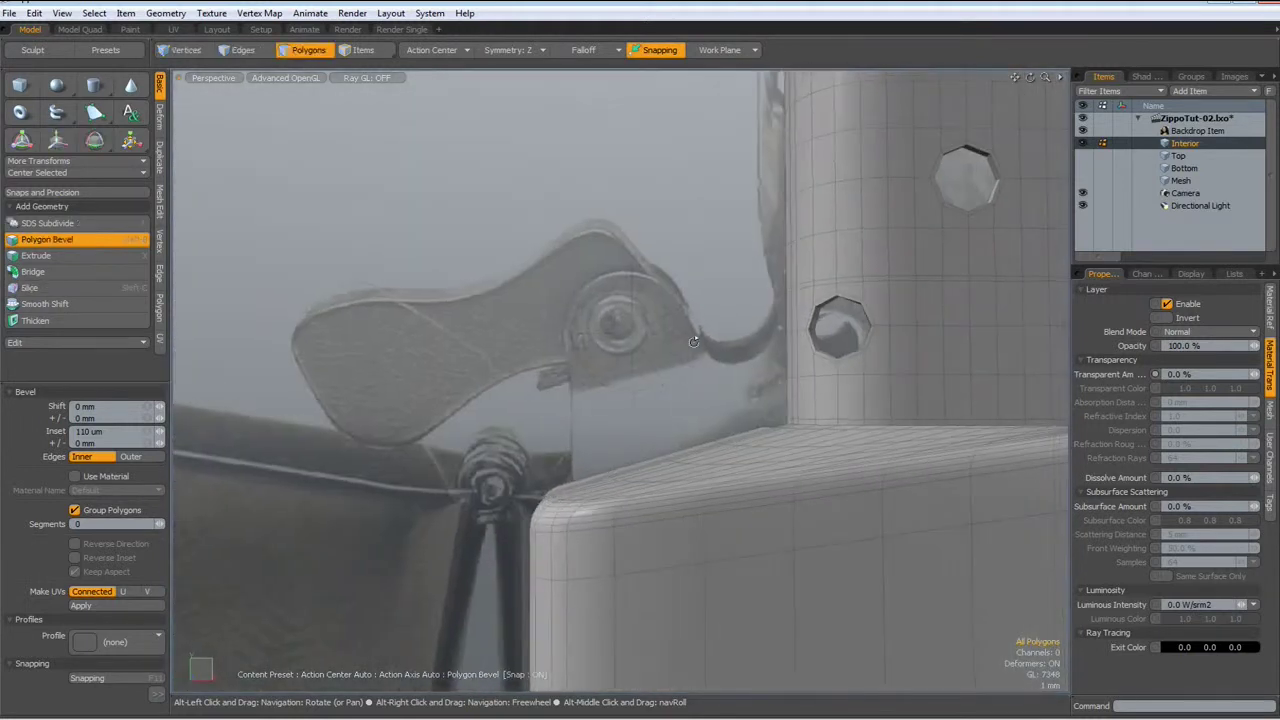
left_click(1082, 131)
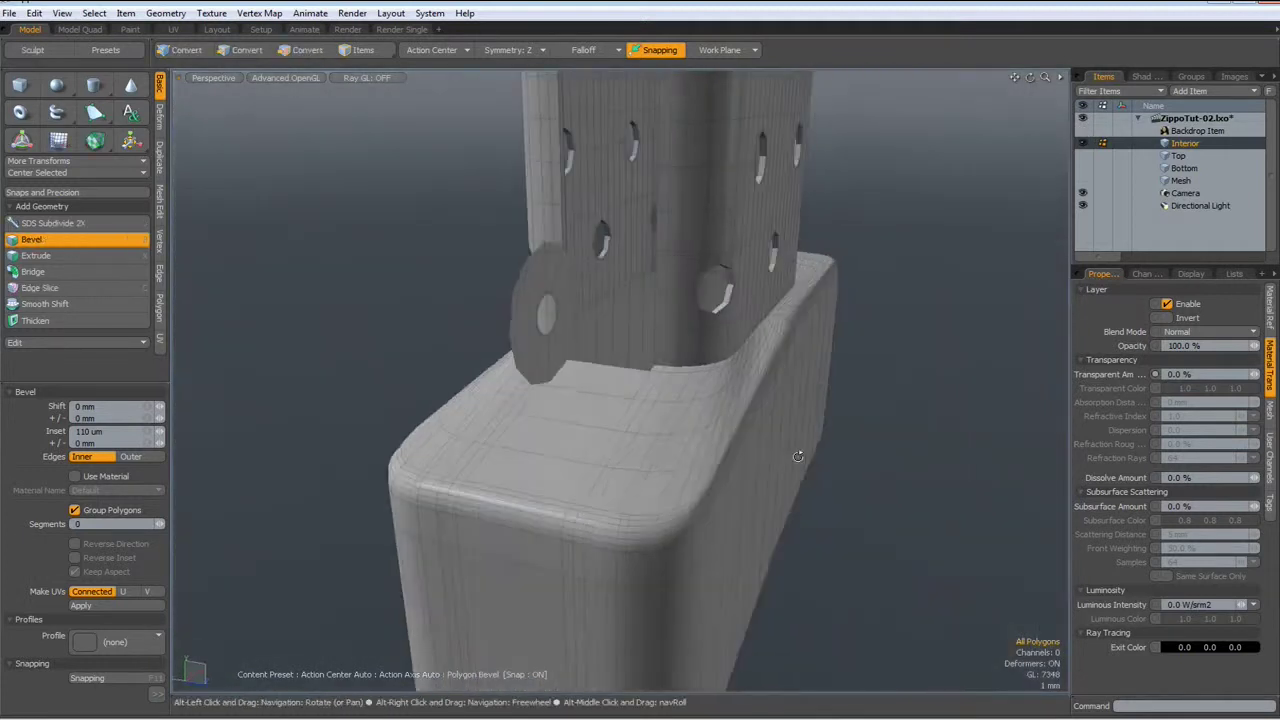
left_click_drag(900, 430, 703, 488, "alt")
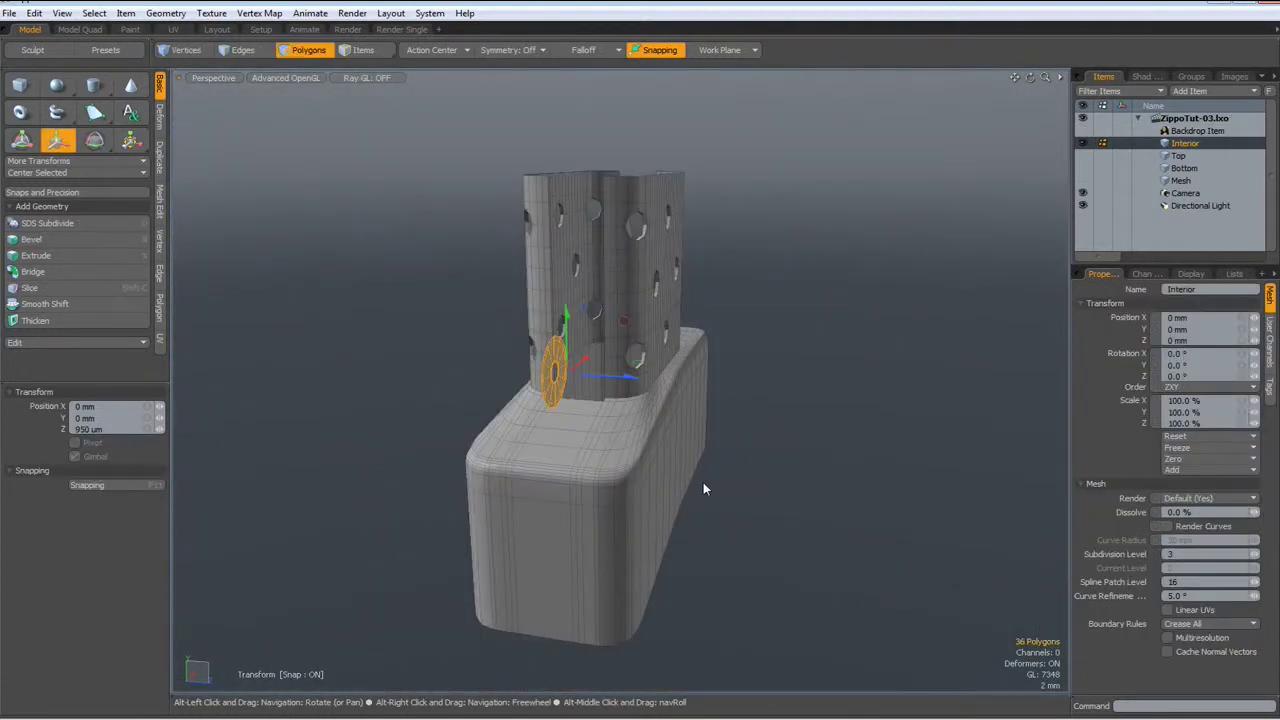
key("q")
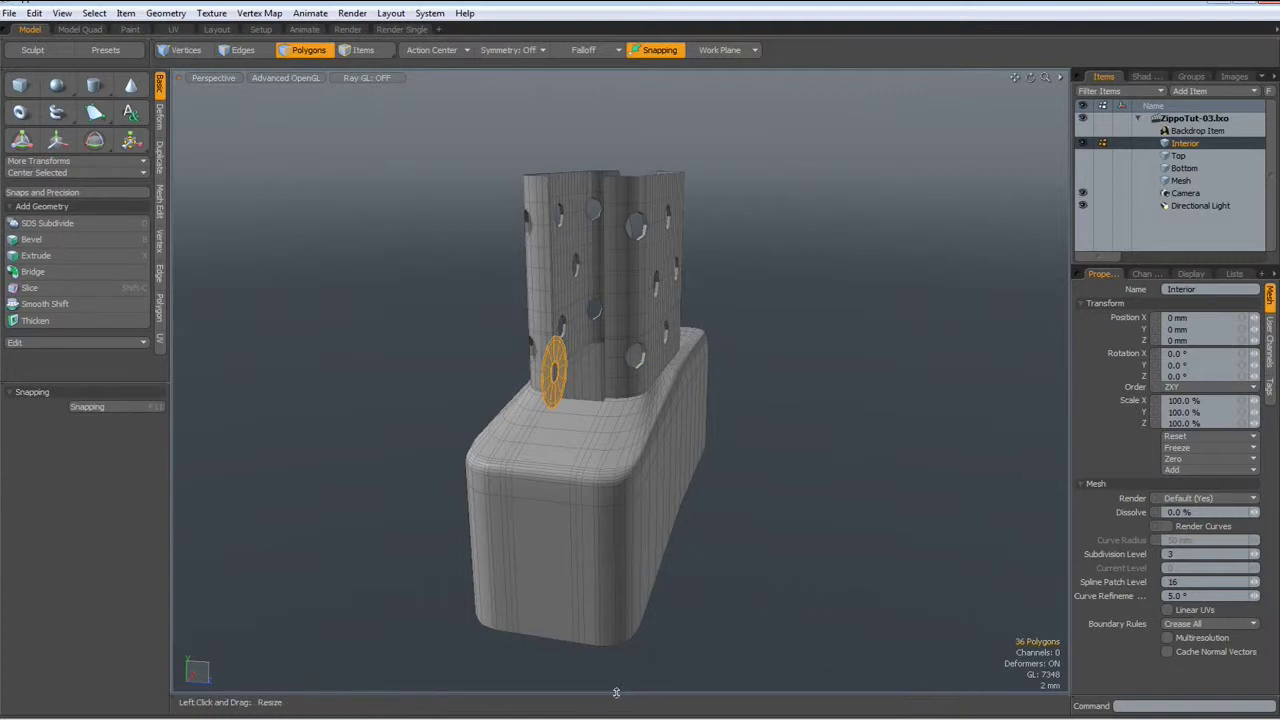
Loop-slice the middle strip of the body's slotted end with a count of 1 at 50% to add a centre line.
key("2")
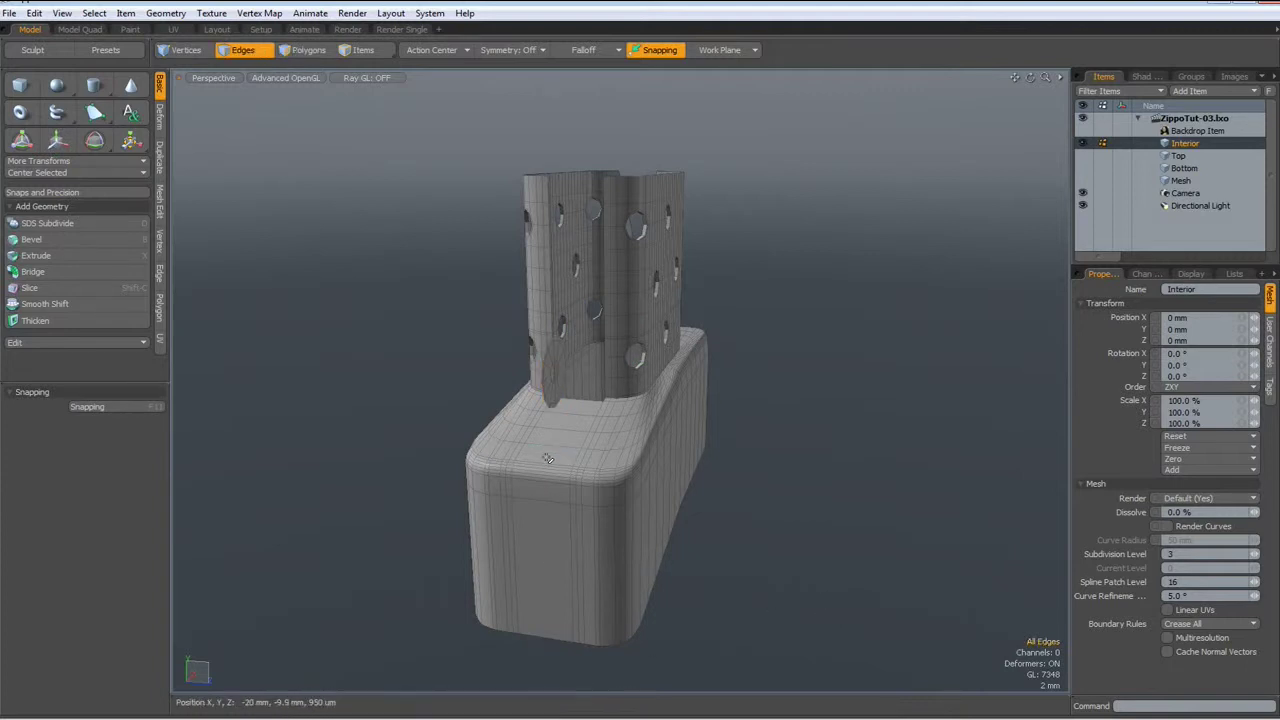
key("alt+c")
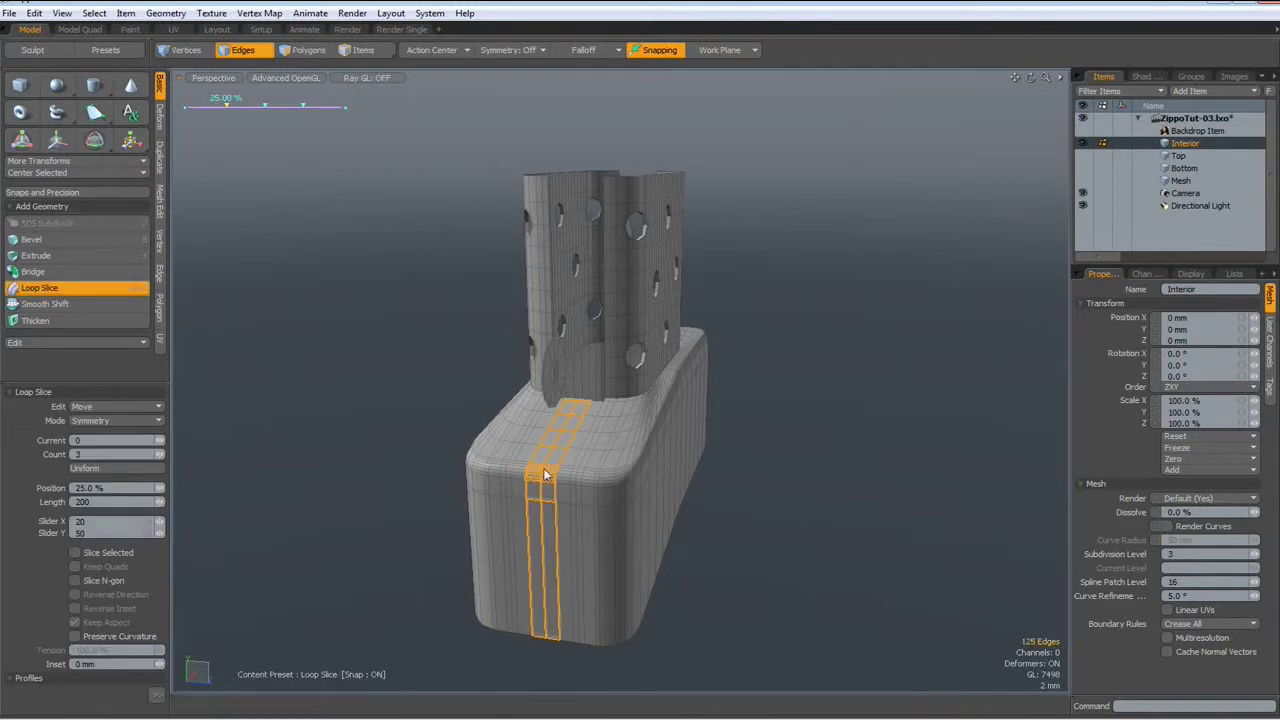
left_click(155, 458)
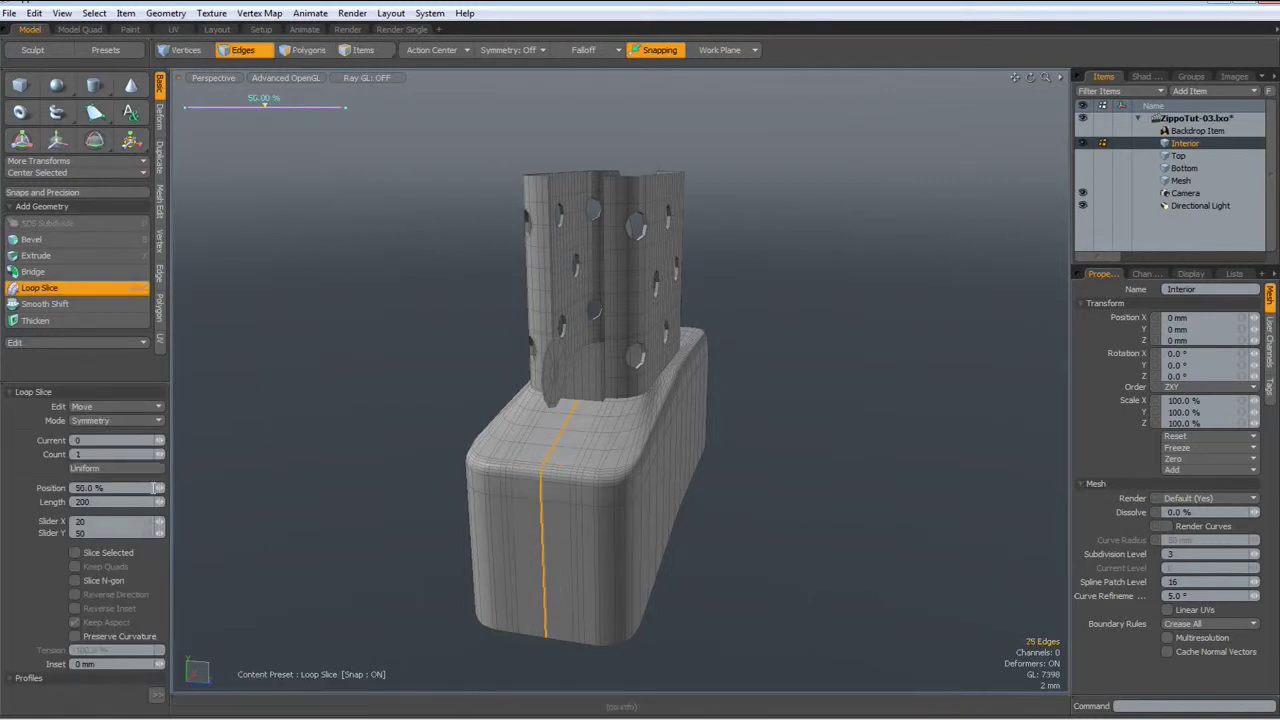
left_click_drag(737, 417, 284, 369, "alt")
key("space")
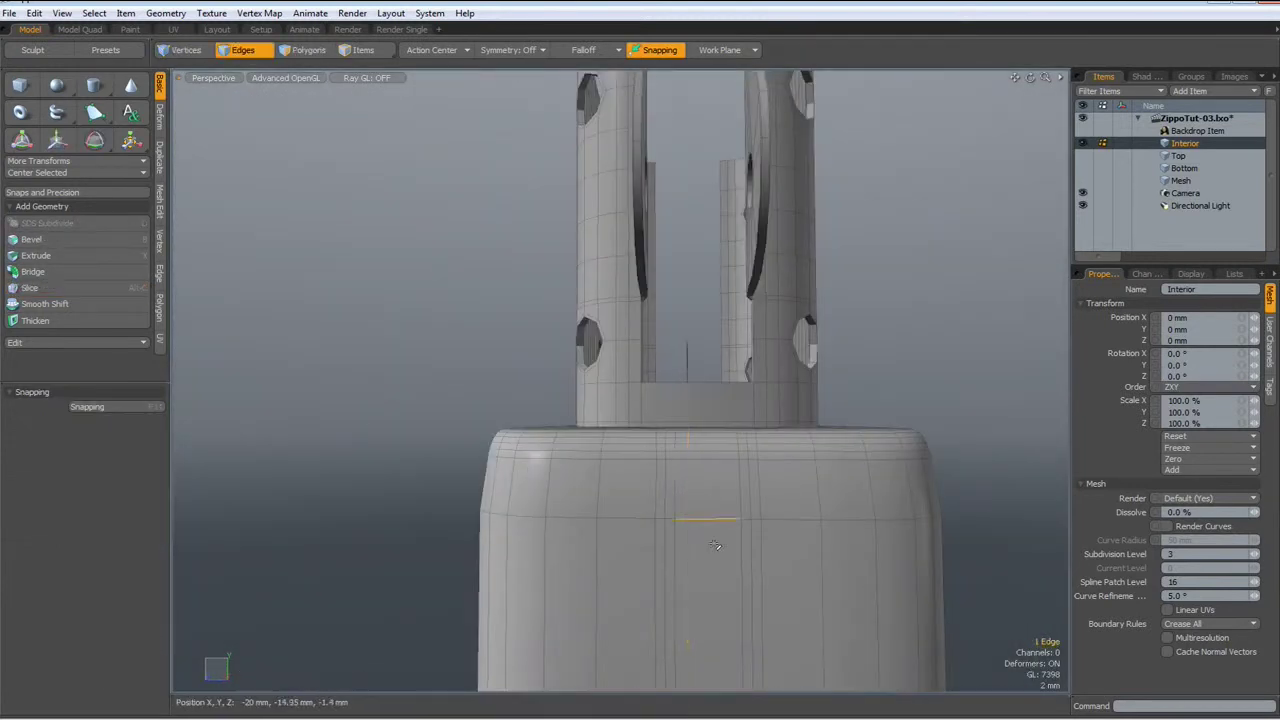
Loop-slice the middle strip of the opposite end with a single centred loop matching the slotted end.
key("alt+c")
key("space")
scroll(715, 491, "down", 5)
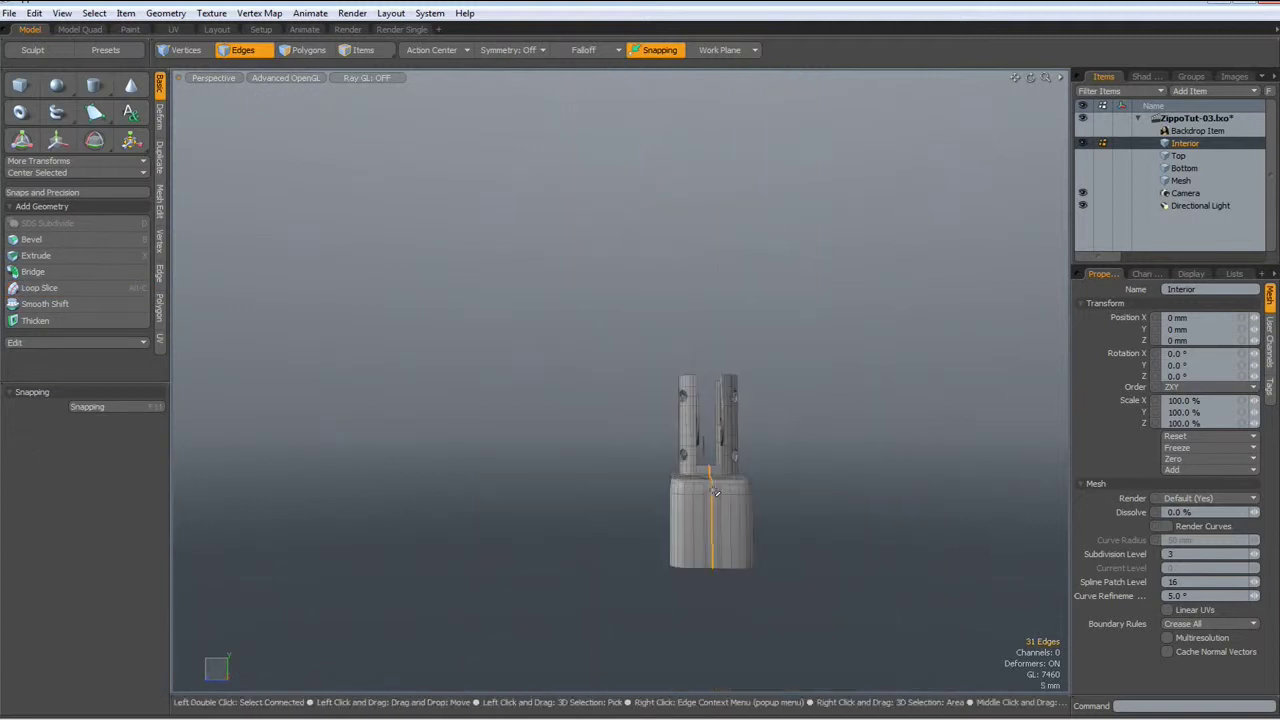
key("KP_1")
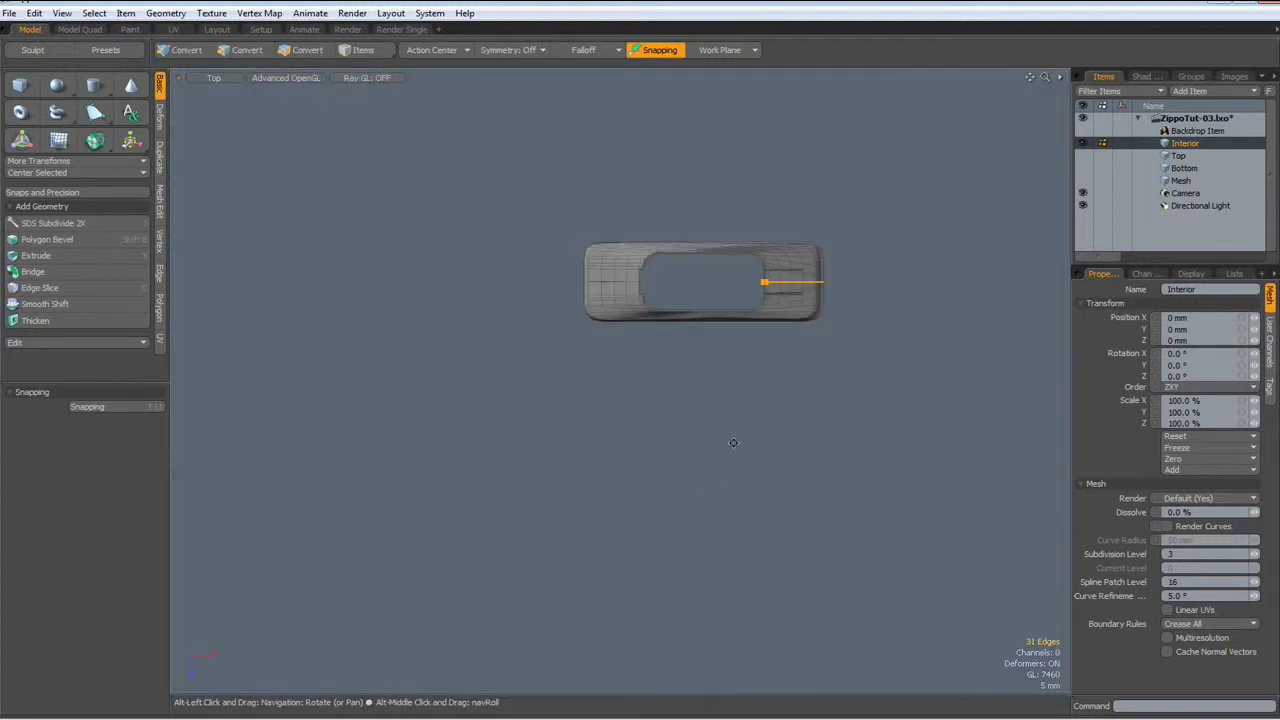
left_click_drag(730, 439, 621, 560, "alt")
scroll(566, 424, "up", 4)
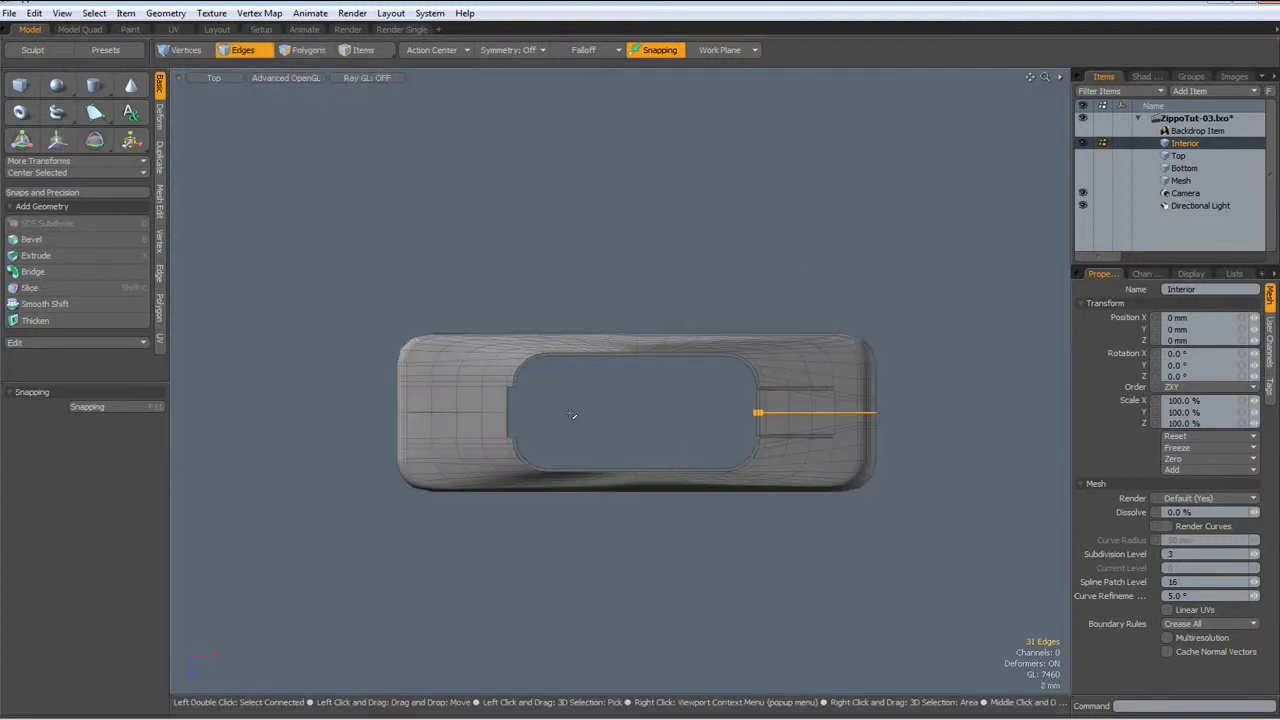
Select all polygons of the ringed disc beside the chimney and take it out of the Interior mesh.
key("space")
key("space")
key("ctrl+space")
left_click(764, 528)
left_click_drag(764, 528, 94, 549, "alt")
key("2")
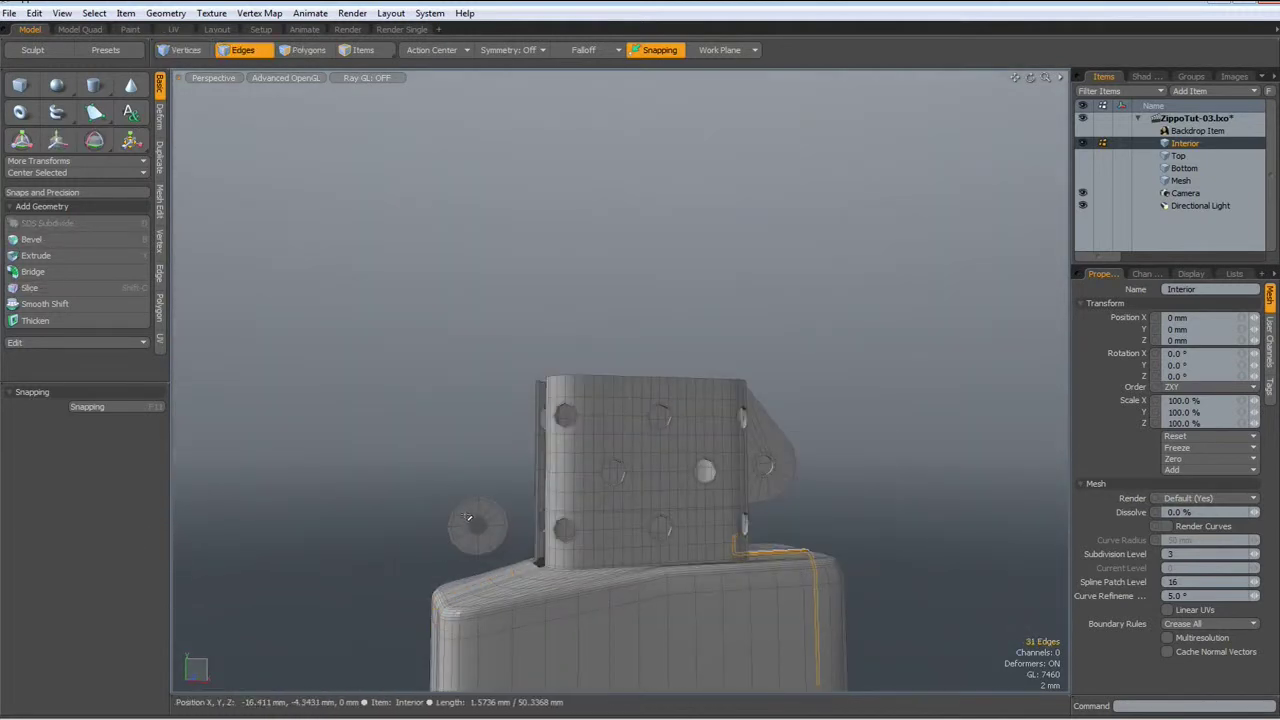
key("3")
double_click(467, 516)
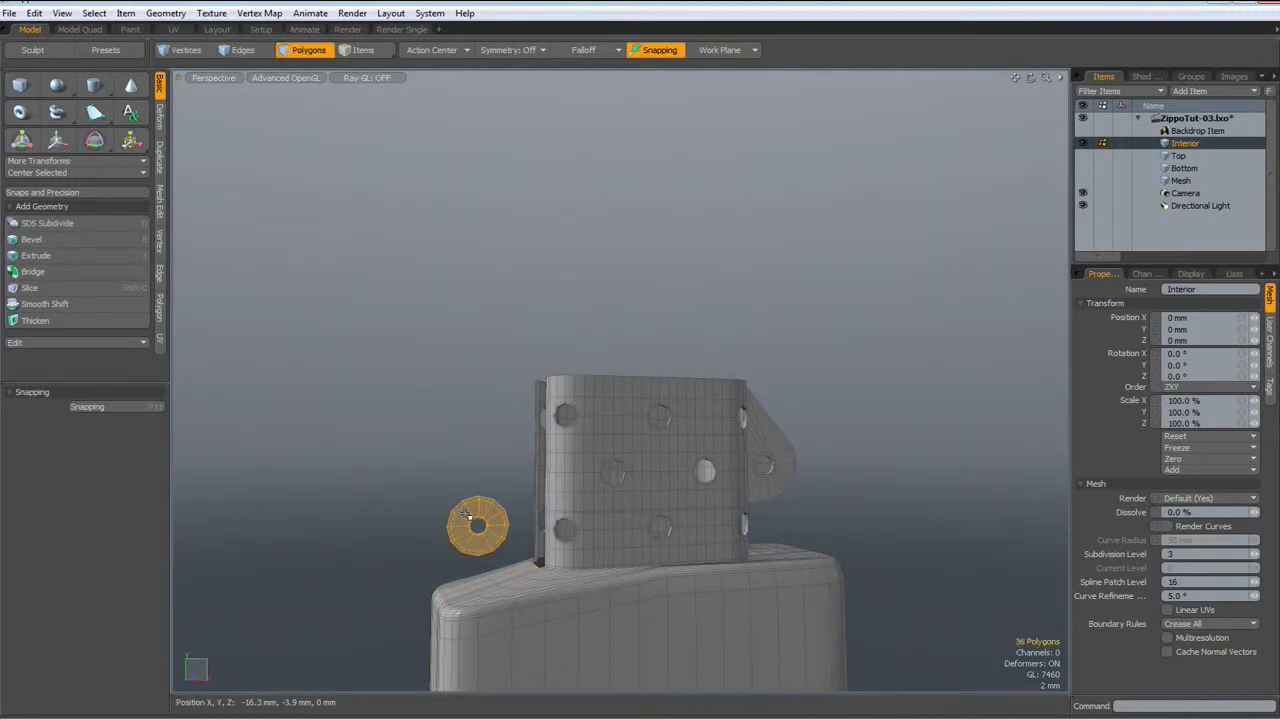
key("Delete")
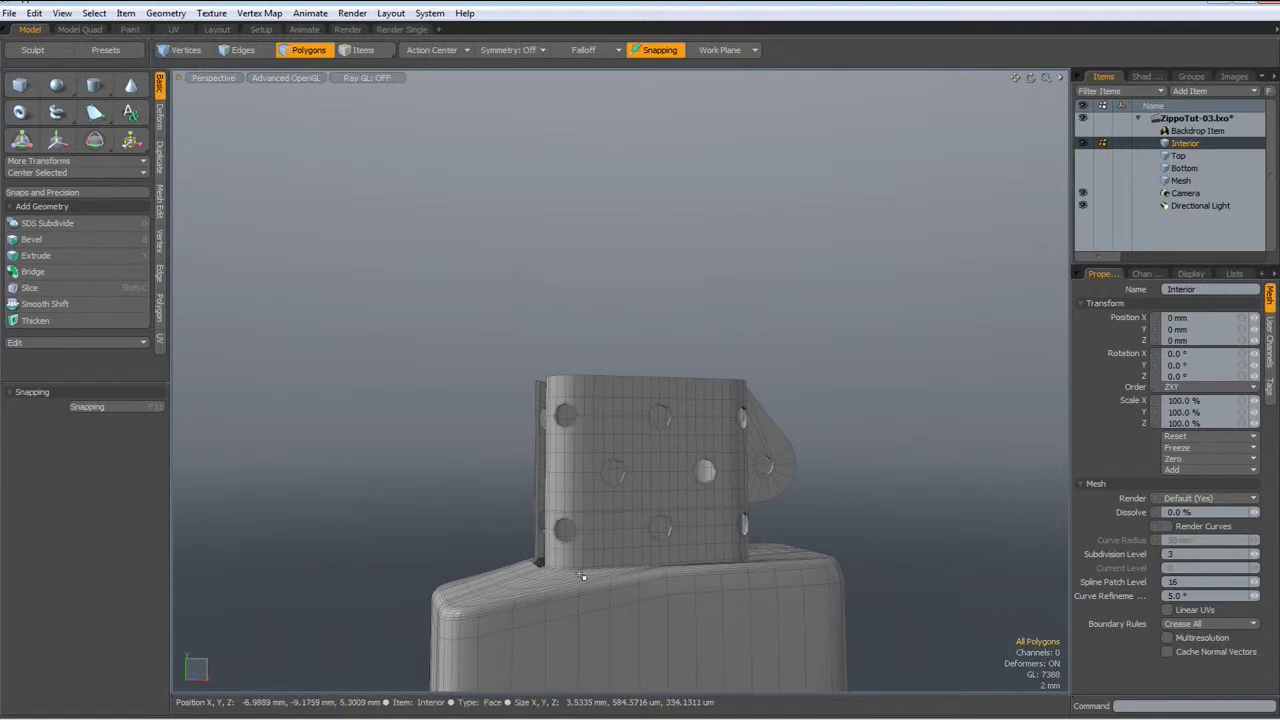
Delete the half of the Interior body on the positive Z side of the new centre line.
key("KP_1")
left_click_drag(352, 397, 1036, 556)
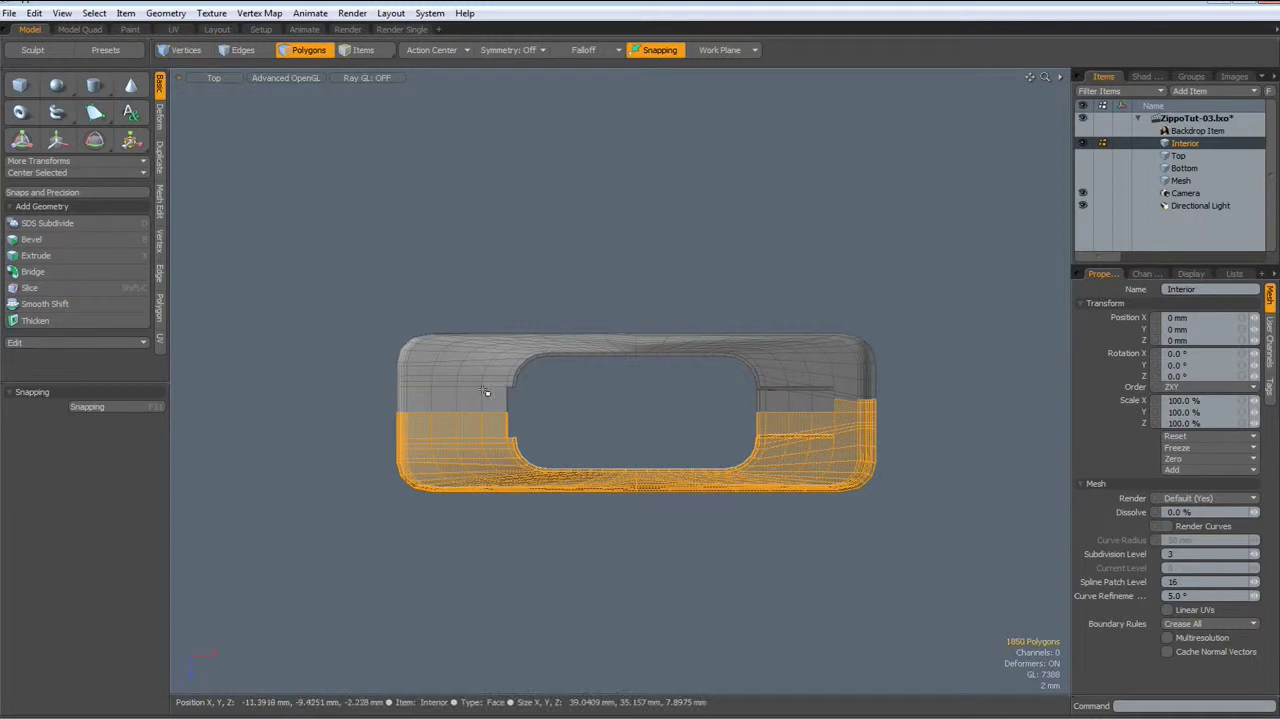
left_click_drag(373, 406, 1007, 567)
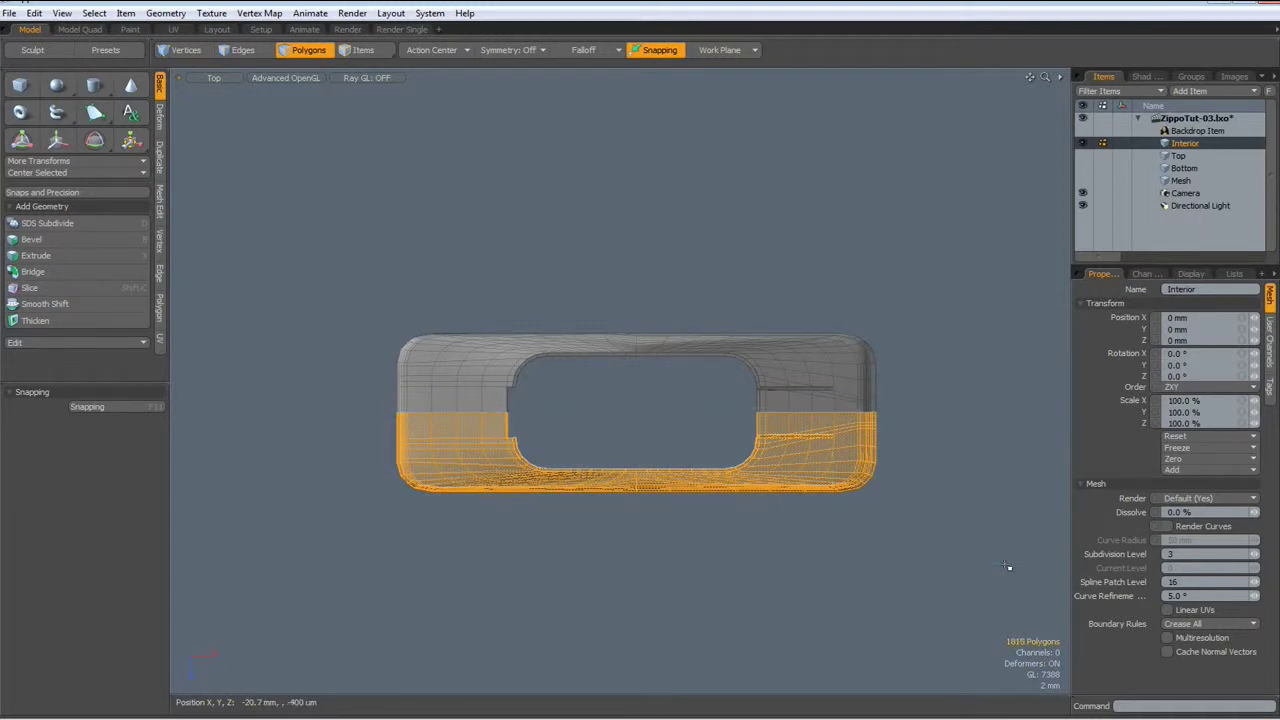
key("Delete")
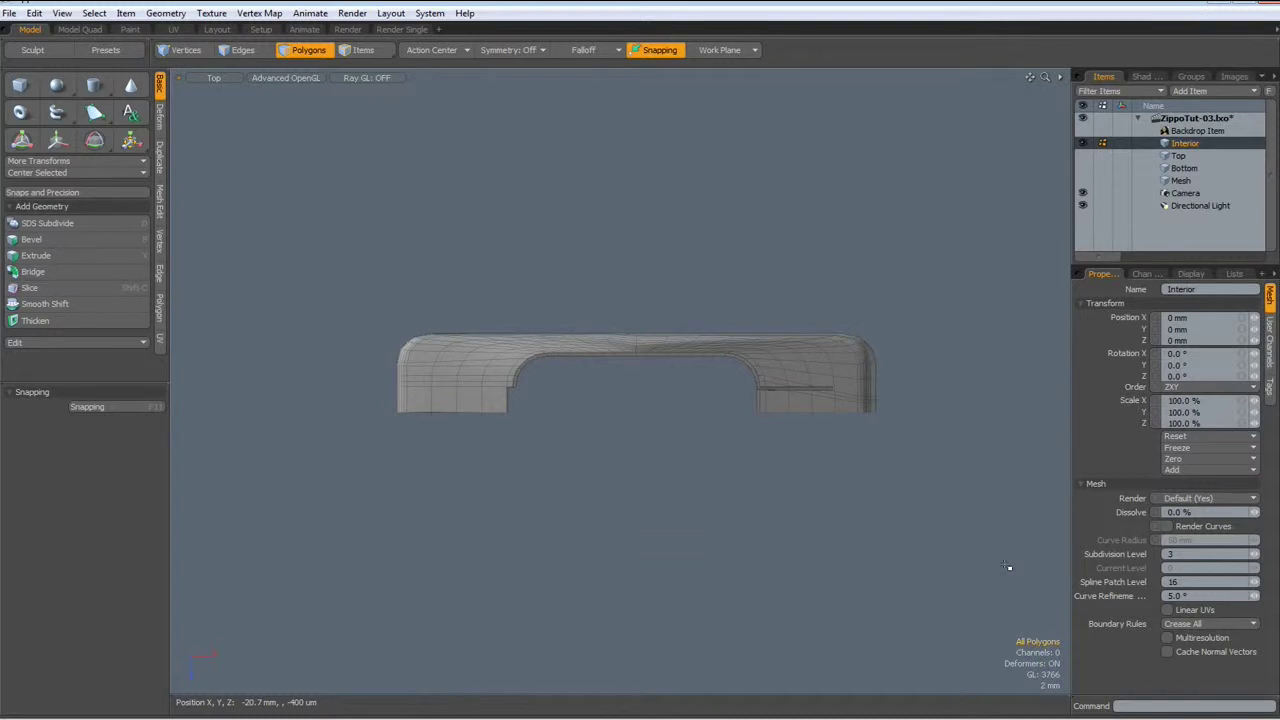
key("ctrl+space")
left_click(1030, 545)
left_click_drag(610, 640, 591, 608, "alt")
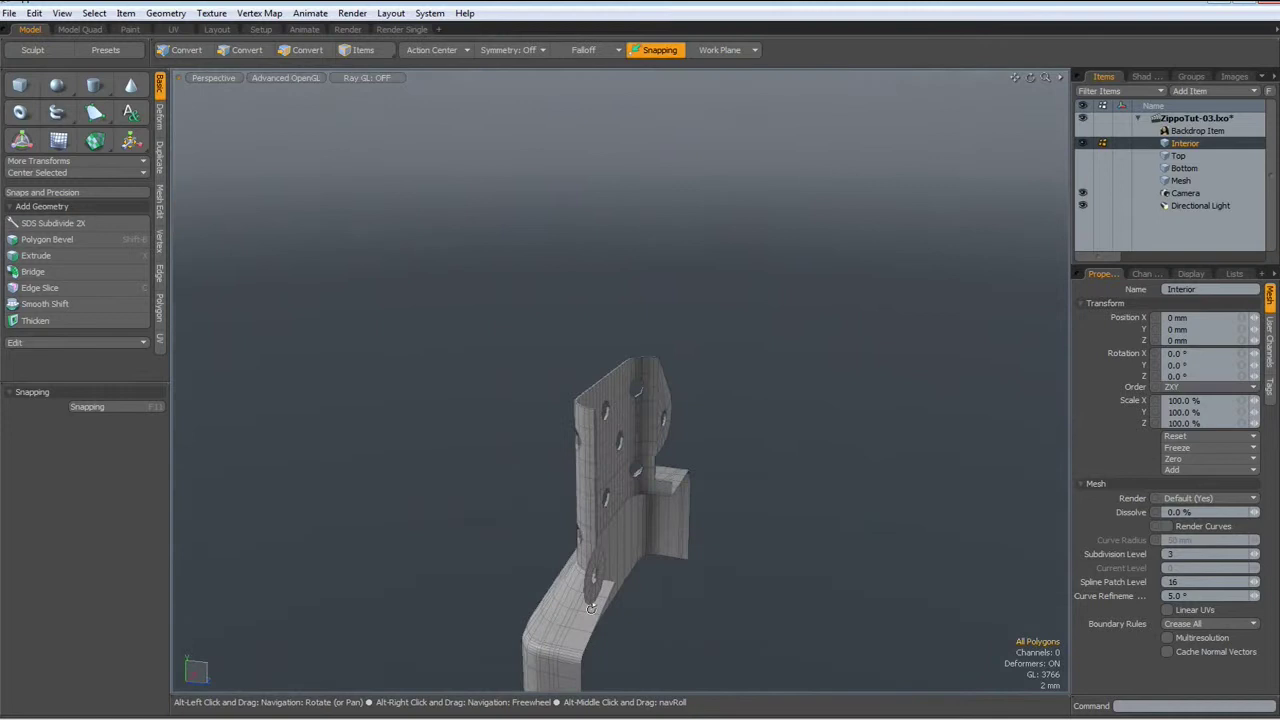
Extrude all polygons of the flat ringed disc beside the chimney to give it a thin solid thickness.
scroll(594, 576, "up", 4)
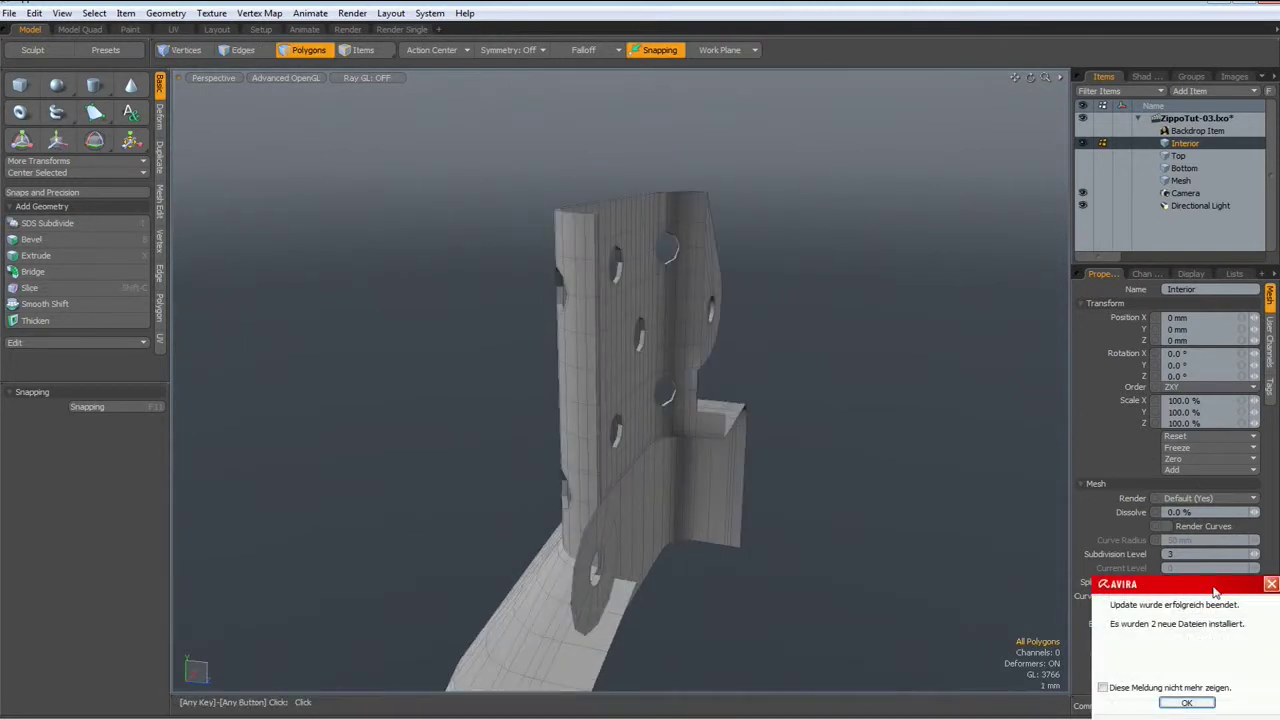
left_click(1272, 585)
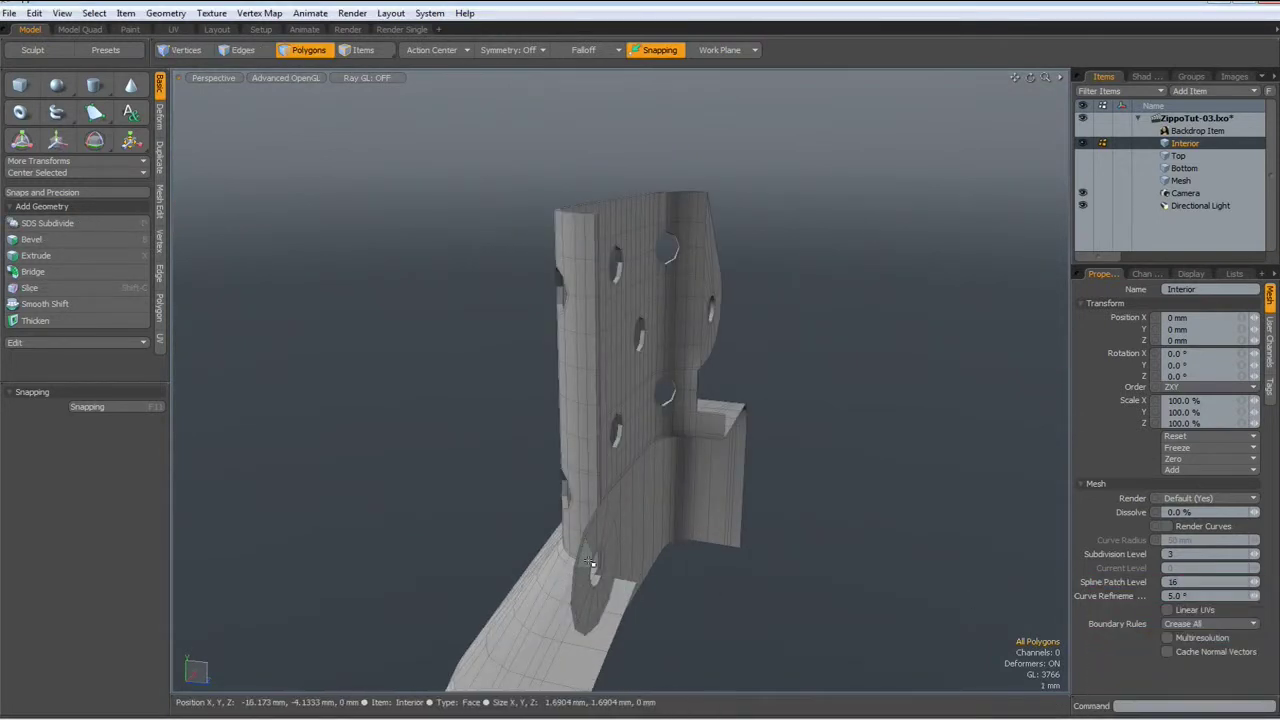
double_click(612, 615)
left_click_drag(634, 636, 743, 655, "alt")
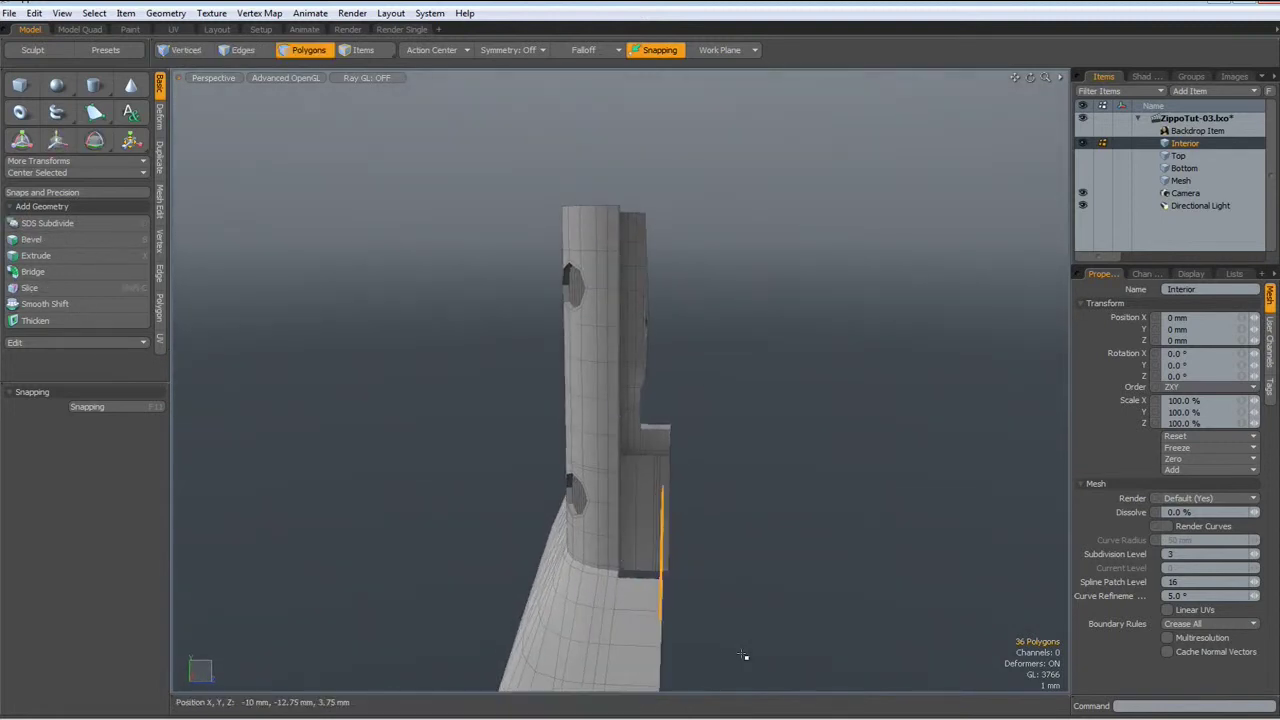
key("shift+x")
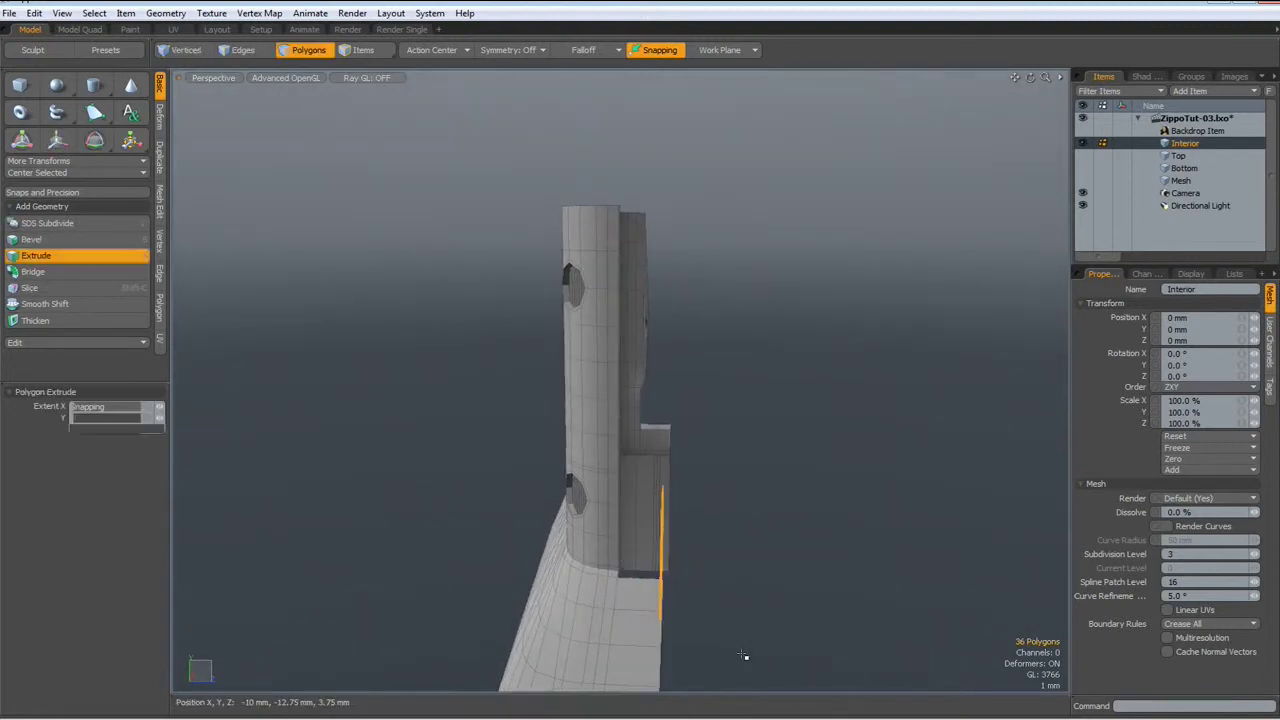
left_click_drag(750, 558, 578, 550)
key("space")
left_click(771, 588)
Select the whole thickened disc and move it -2.3 mm along Z in the side view.
double_click(578, 550)
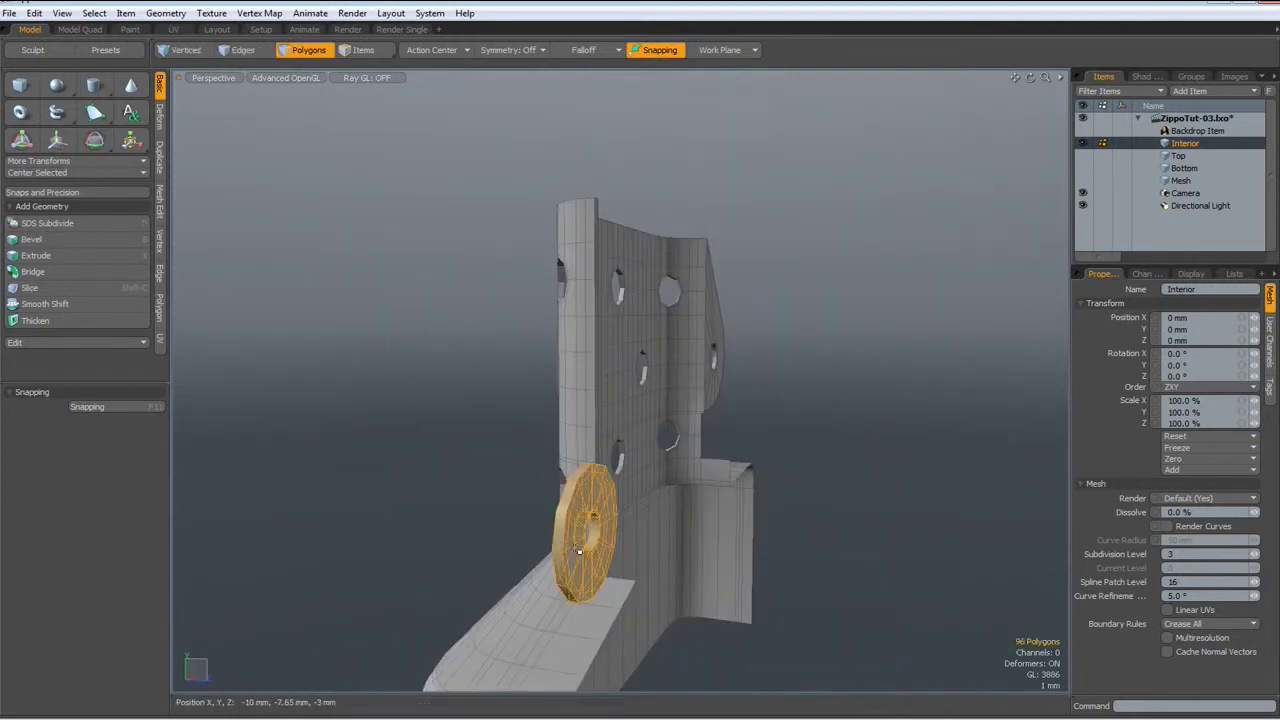
key("KP_3")
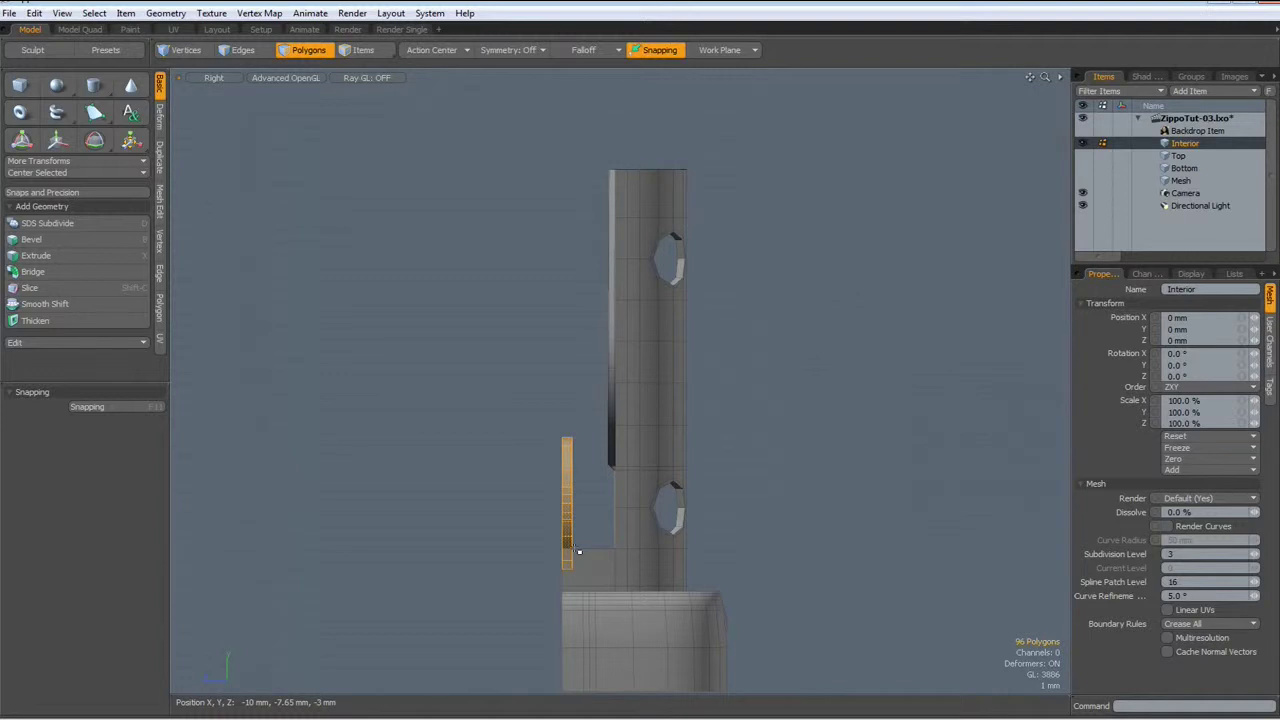
key("w")
left_click_drag(484, 507, 538, 504)
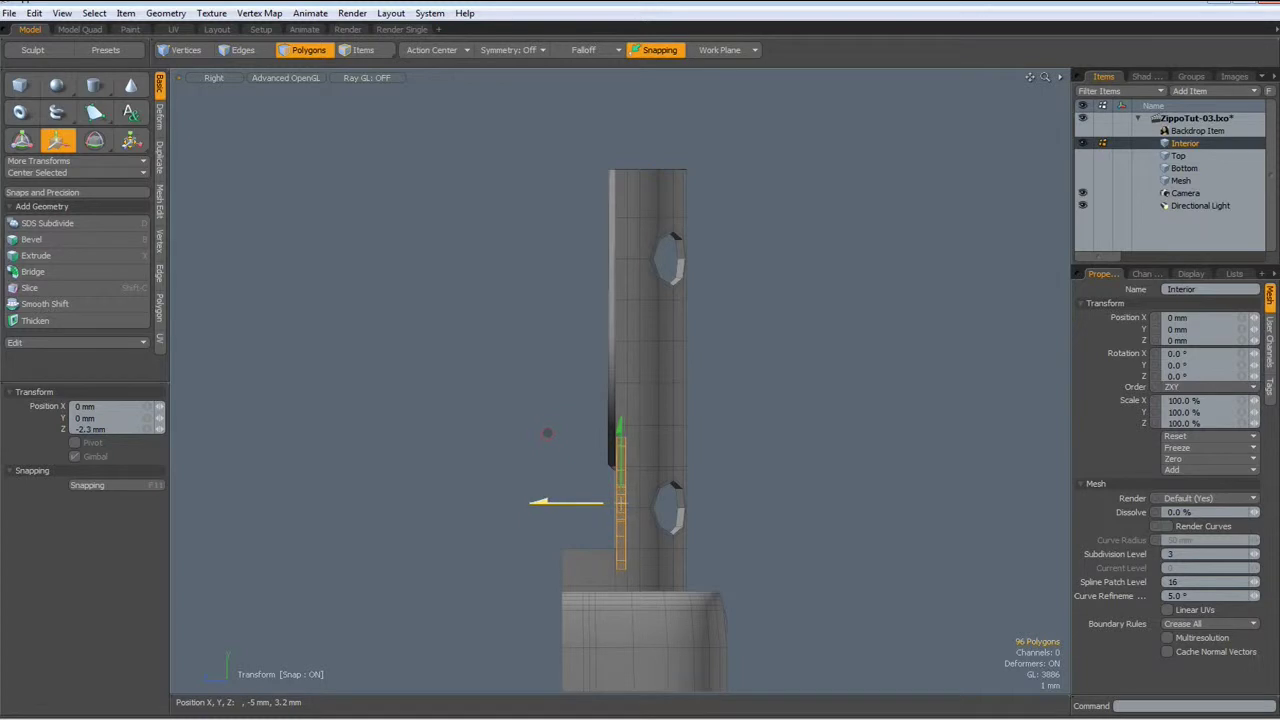
key("space")
key("ctrl+space")
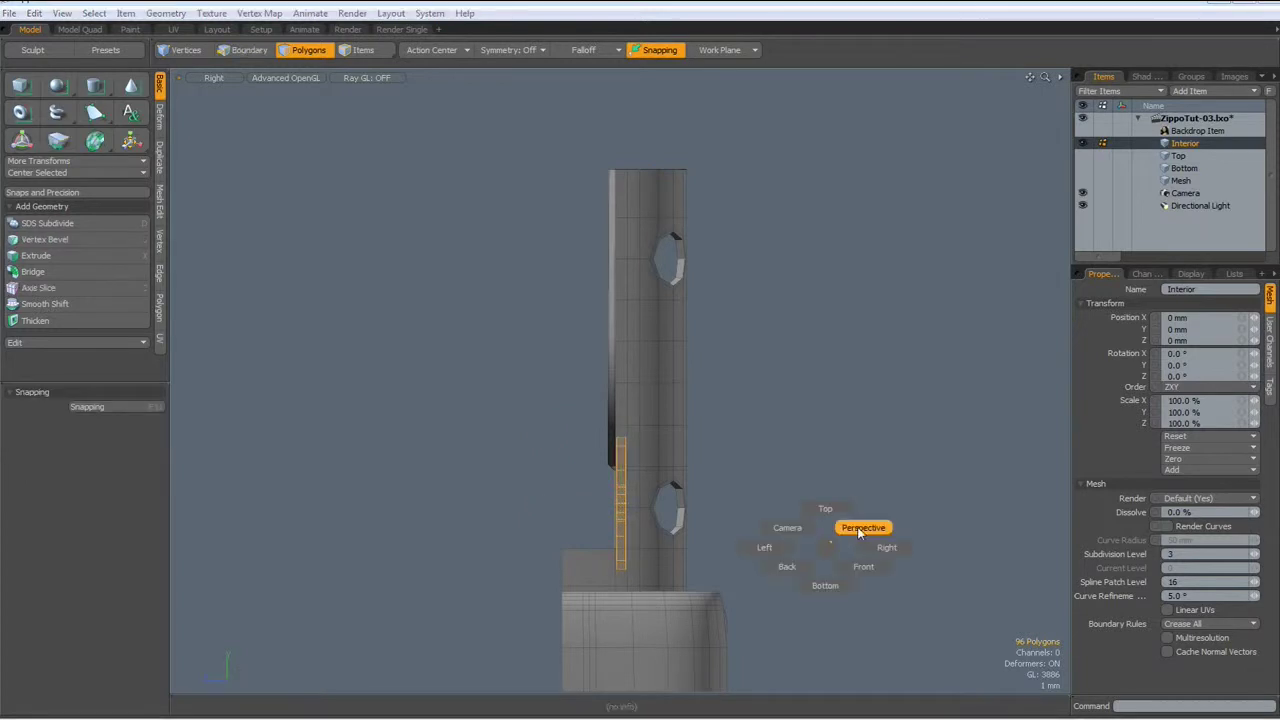
left_click(860, 530)
Select the narrow polygon strip along the body's shoulder beneath the disc, continuing up the edge of the chimney wall.
left_click_drag(826, 549, 608, 631, "alt")
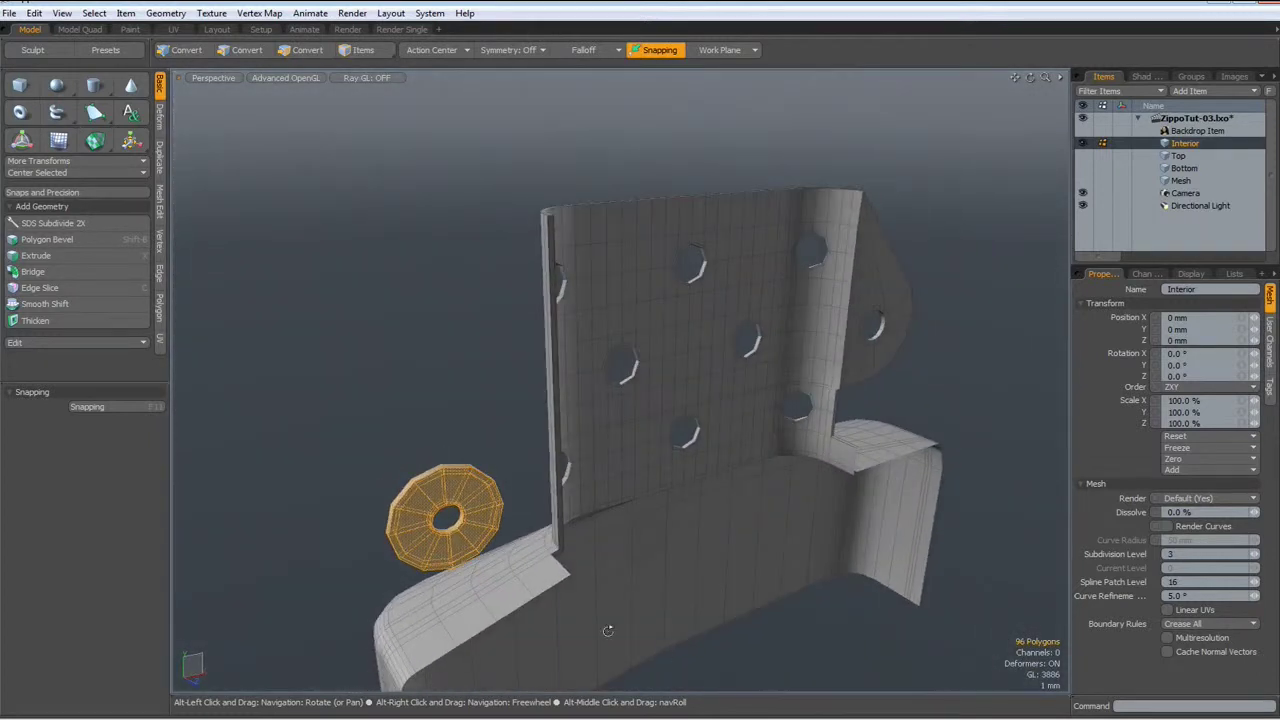
scroll(488, 590, "up", 4)
mouse_move(488, 590)
left_mouse_down("alt")
mouse_move(476, 535)
mouse_move(460, 627)
mouse_move(351, 623)
mouse_move(489, 580)
mouse_move(517, 549)
left_mouse_up("alt")
left_click(523, 545, "shift")
left_click(572, 516, "shift")
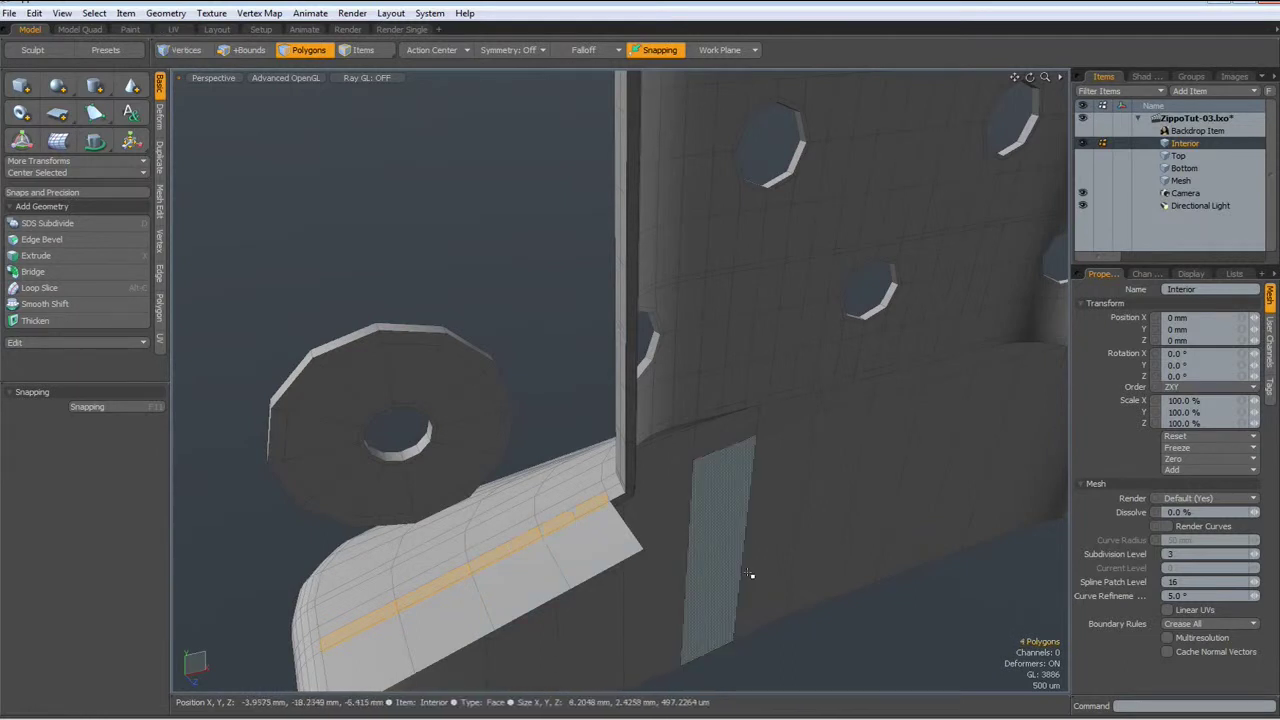
left_click_drag(765, 603, 660, 560, "alt")
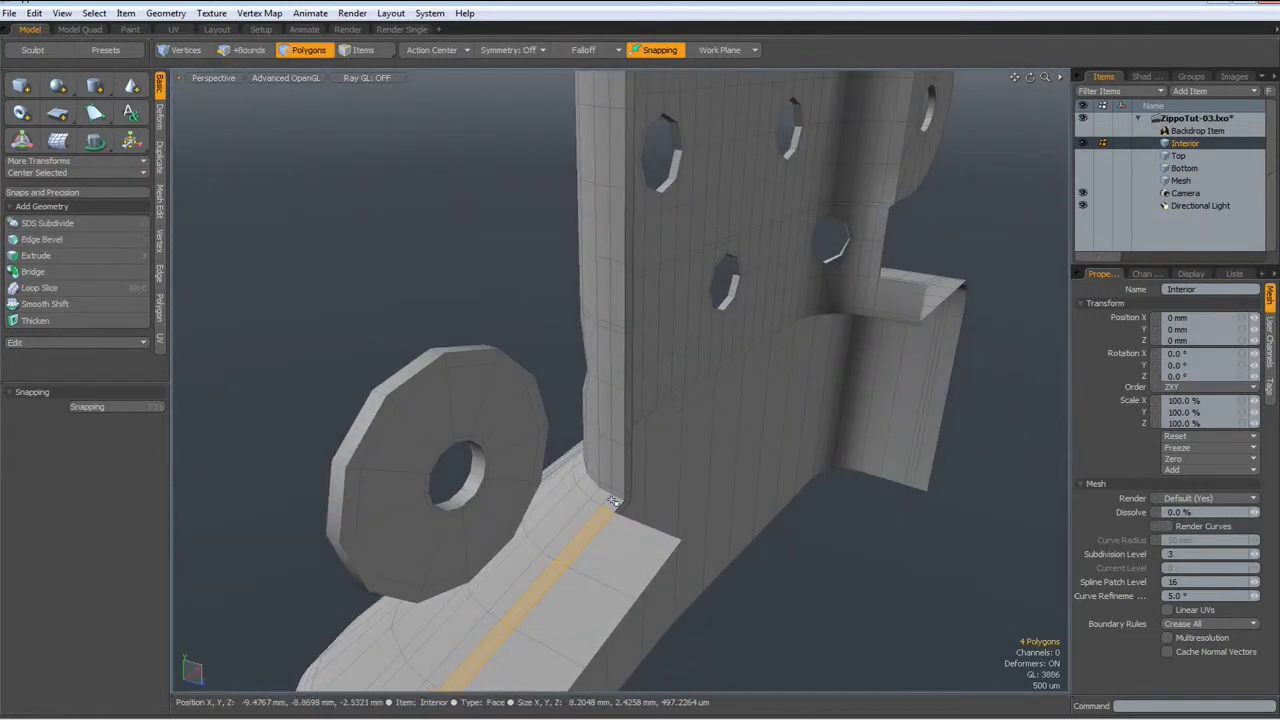
scroll(618, 500, "up", 3)
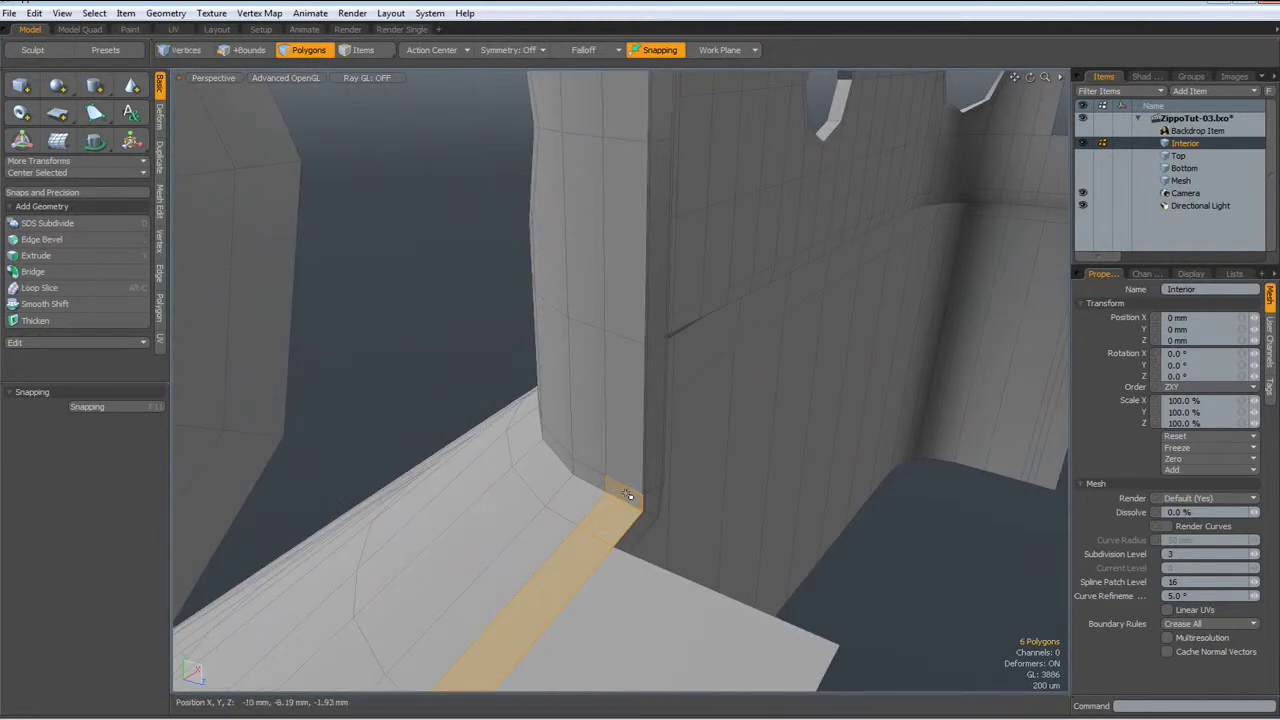
left_click(629, 425, "shift")
scroll(631, 428, "down", 4)
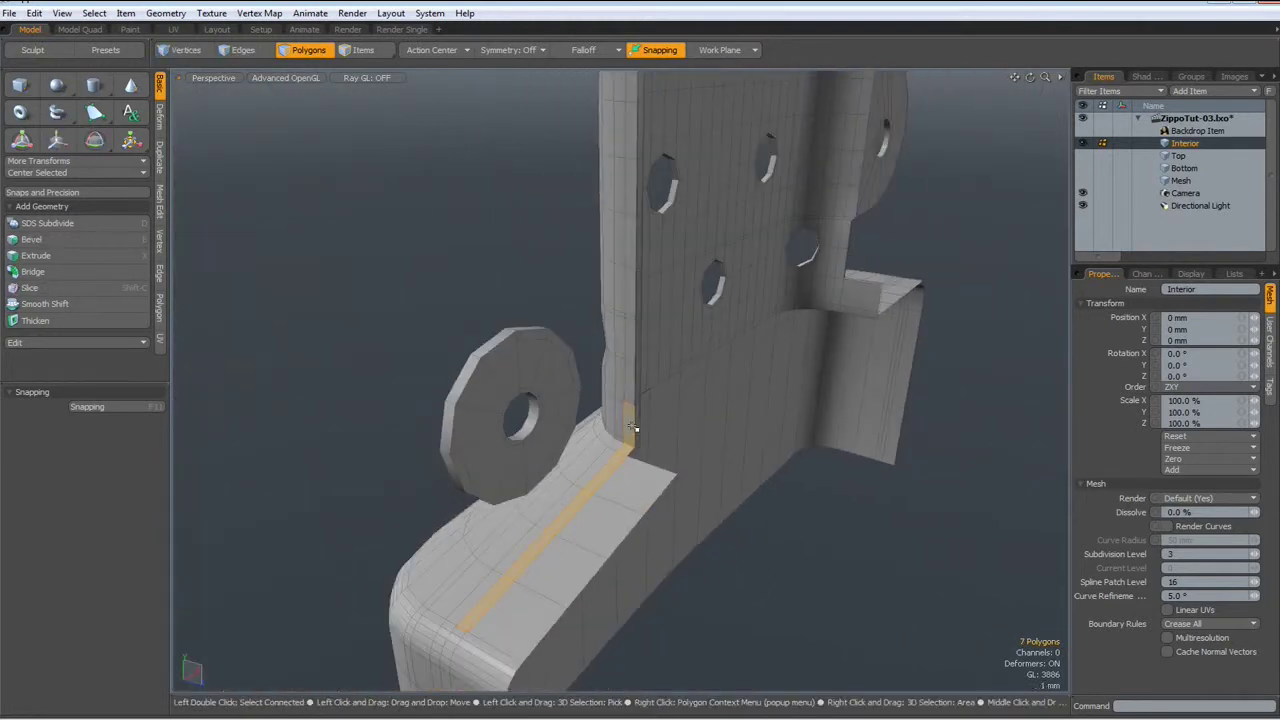
left_click_drag(813, 573, 729, 566, "alt")
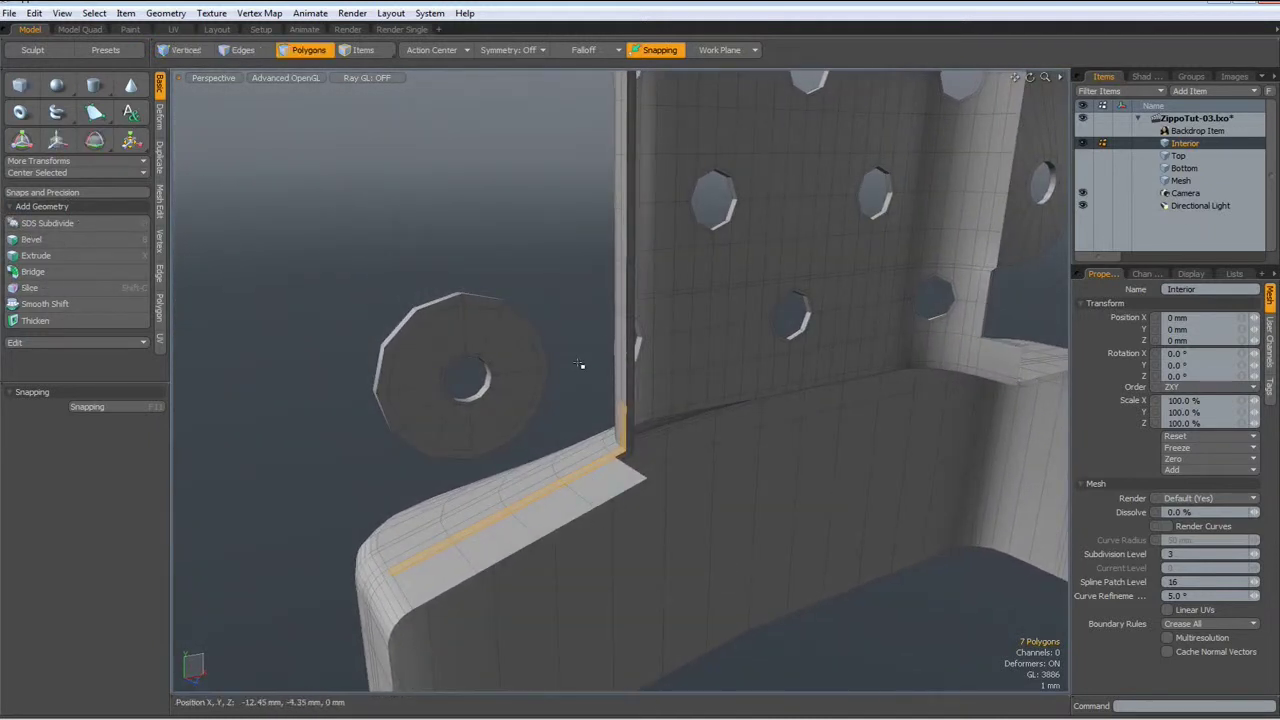
Add the thin outer rim polygons along the disc's lower side to the shoulder strip selection.
left_click_drag(548, 348, 474, 355, "alt")
scroll(541, 377, "up", 4)
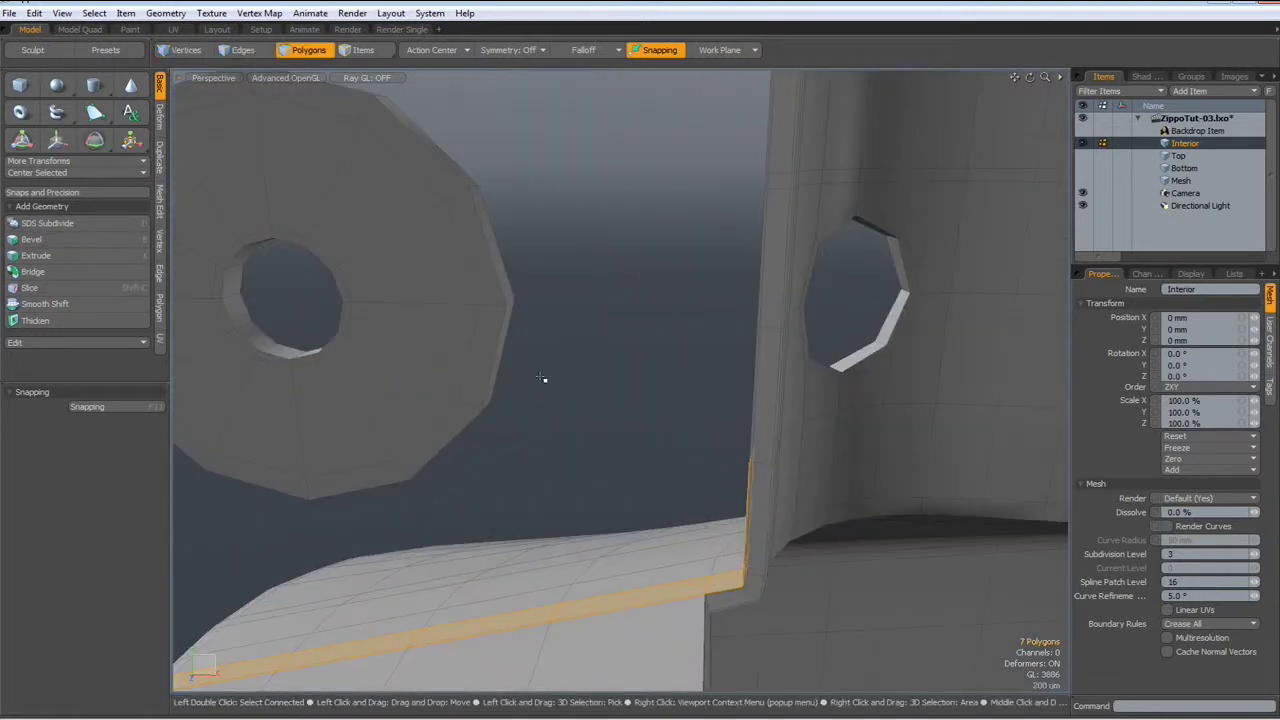
left_click(502, 355, "shift")
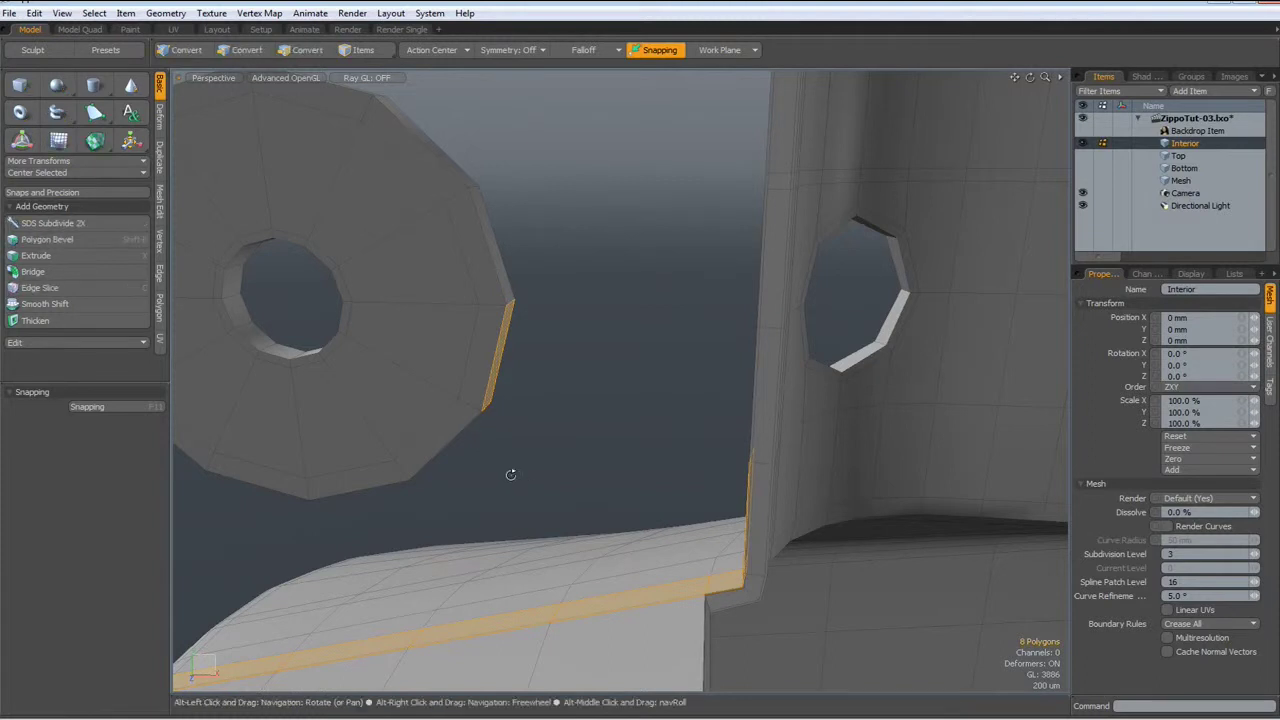
left_click_drag(511, 474, 497, 417, "alt")
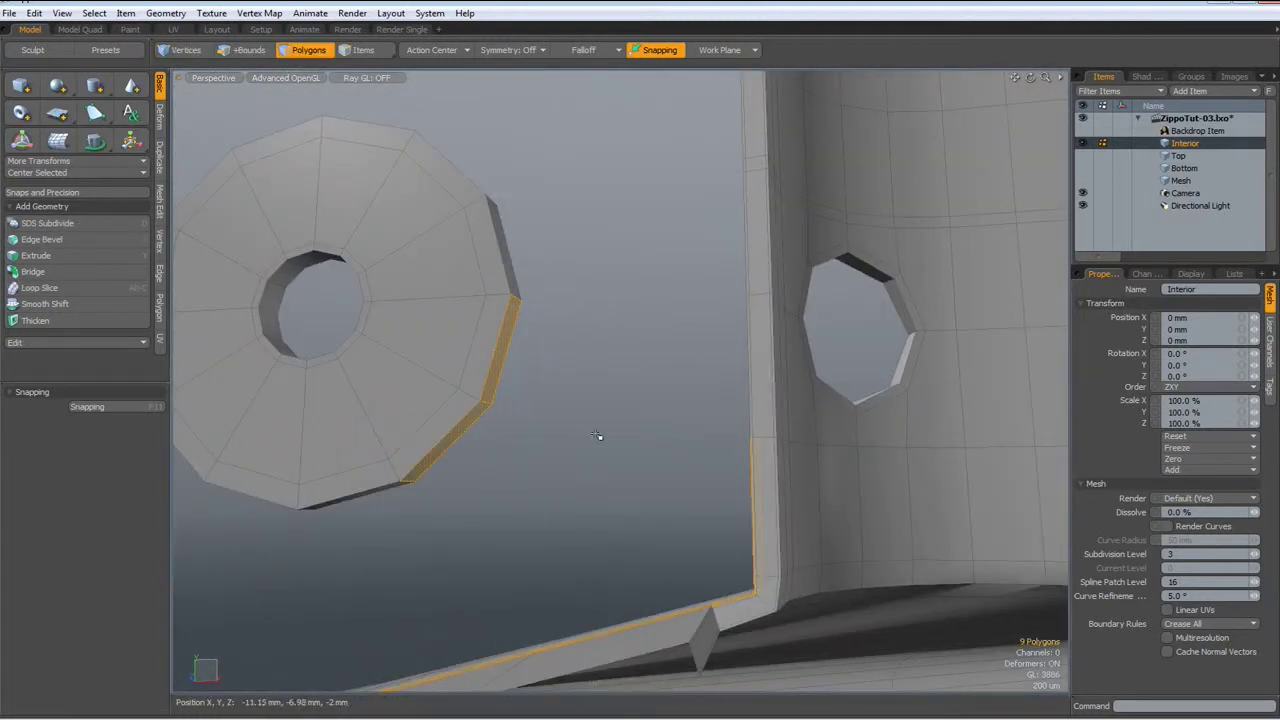
scroll(600, 425, "down", 5, "alt")
left_click_drag(590, 480, 599, 476, "alt")
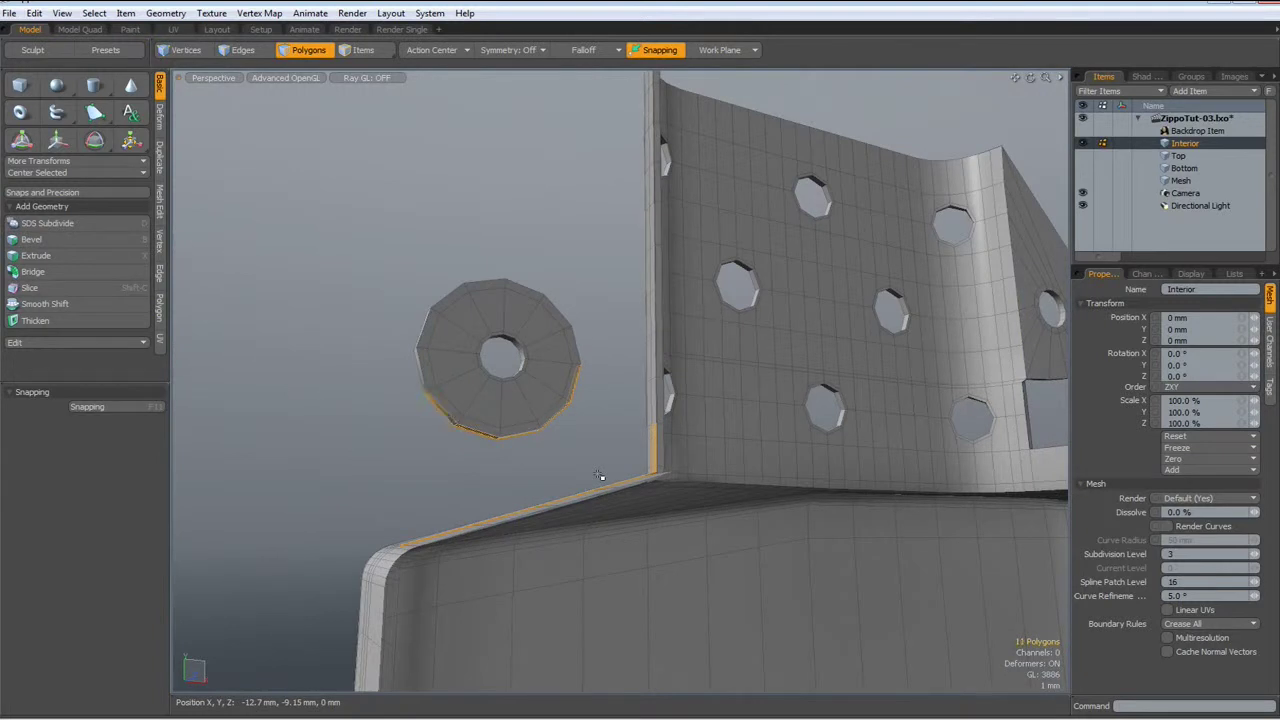
left_click_drag(578, 483, 546, 556, "alt")
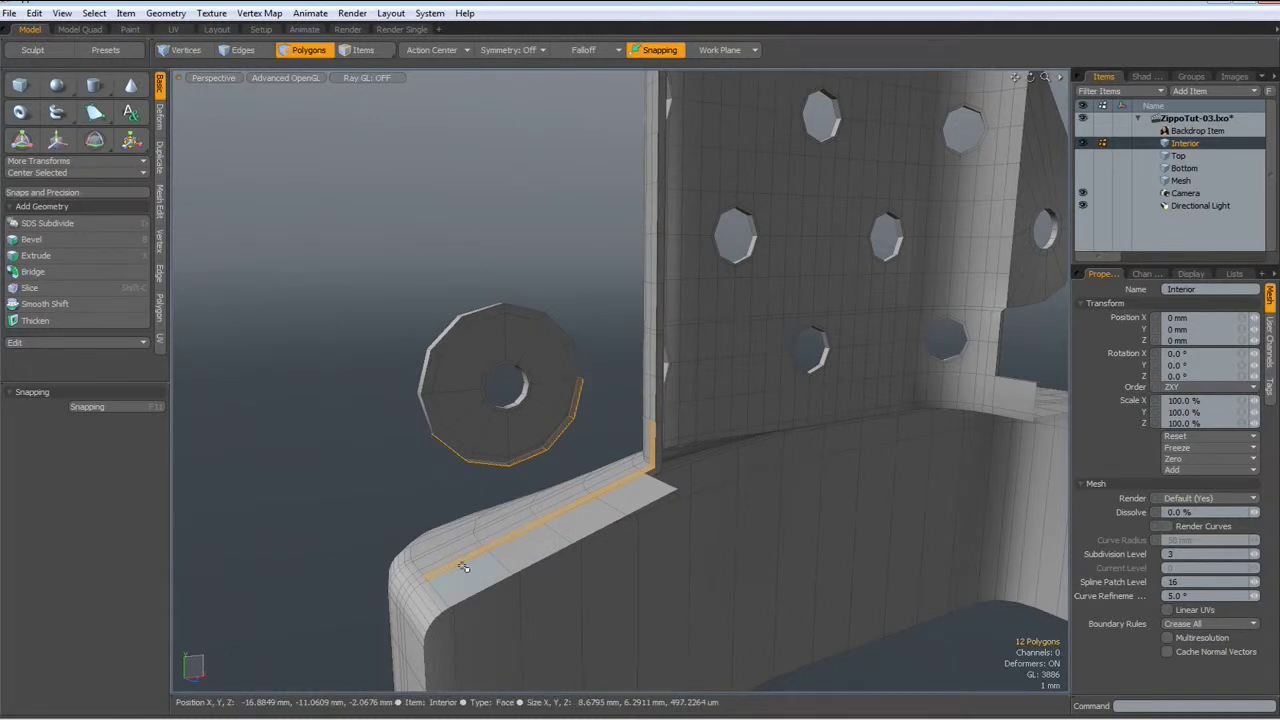
Deselect the vertical chimney-wall polygons and keep the small strip polygon at the inner corner of the shoulder selected.
left_click_drag(463, 567, 611, 485, "alt")
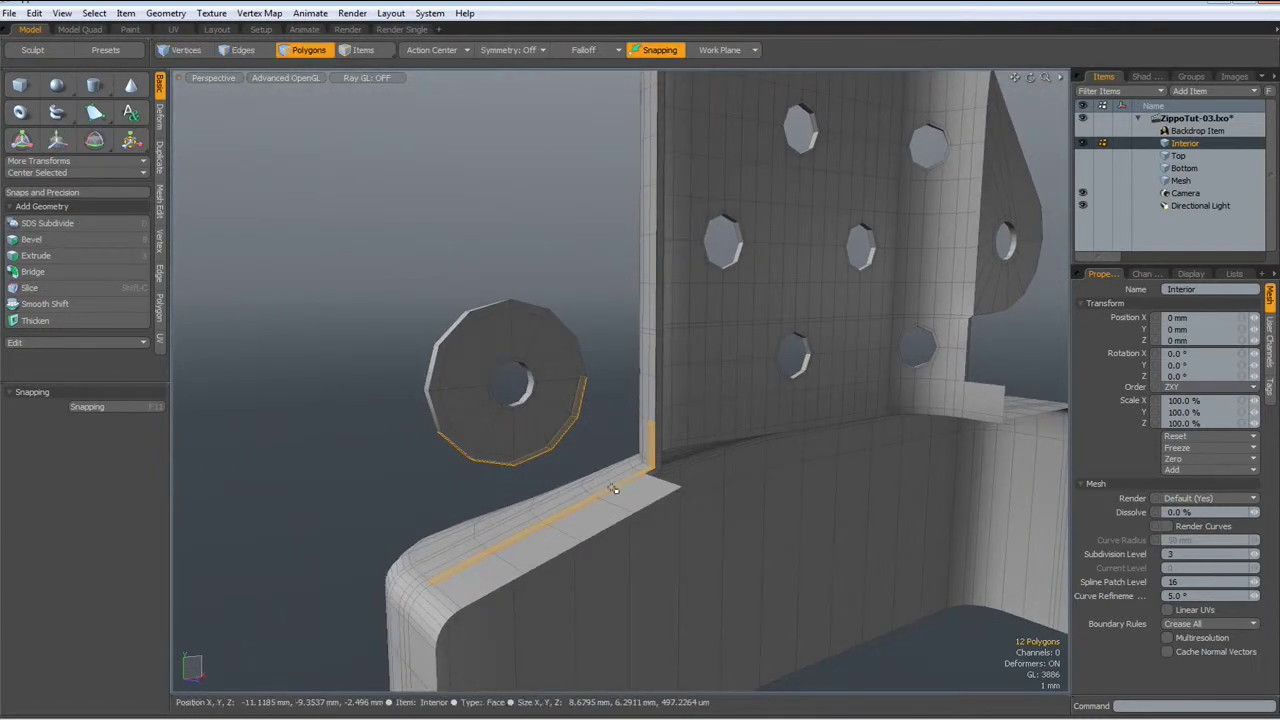
left_click(652, 448, "ctrl")
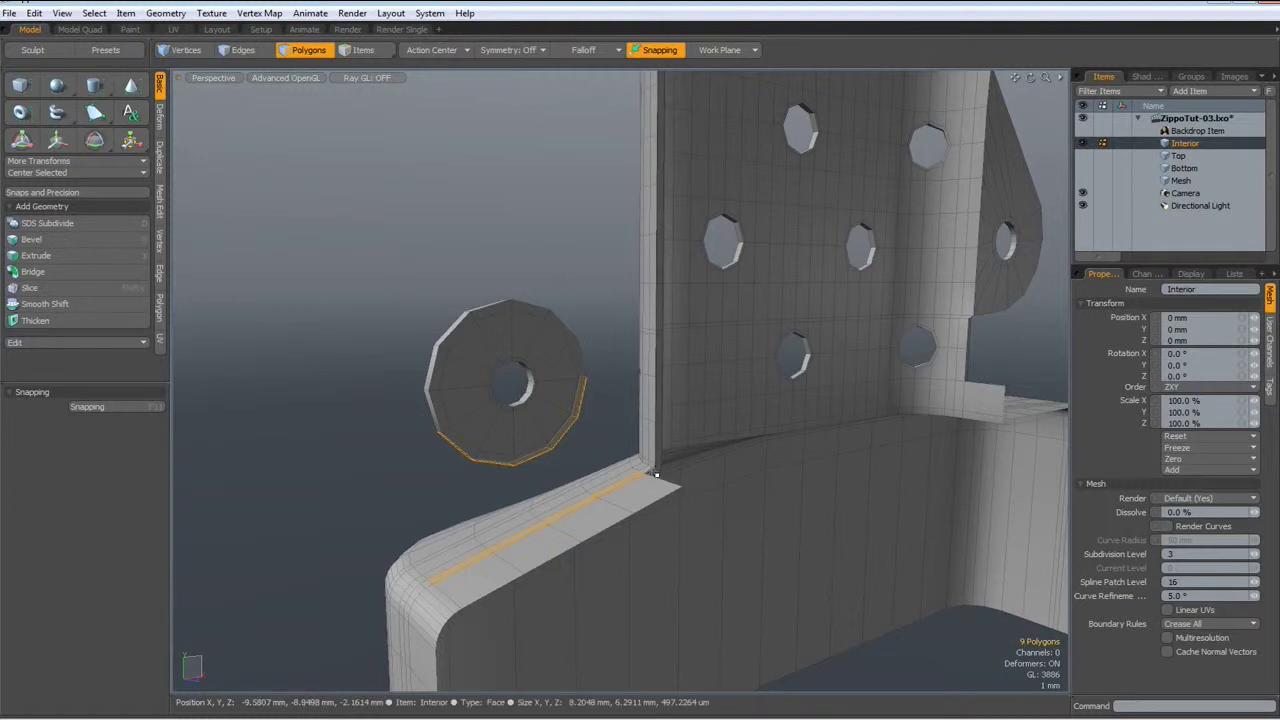
scroll(628, 495, "up", 2)
scroll(628, 495, "up", 3)
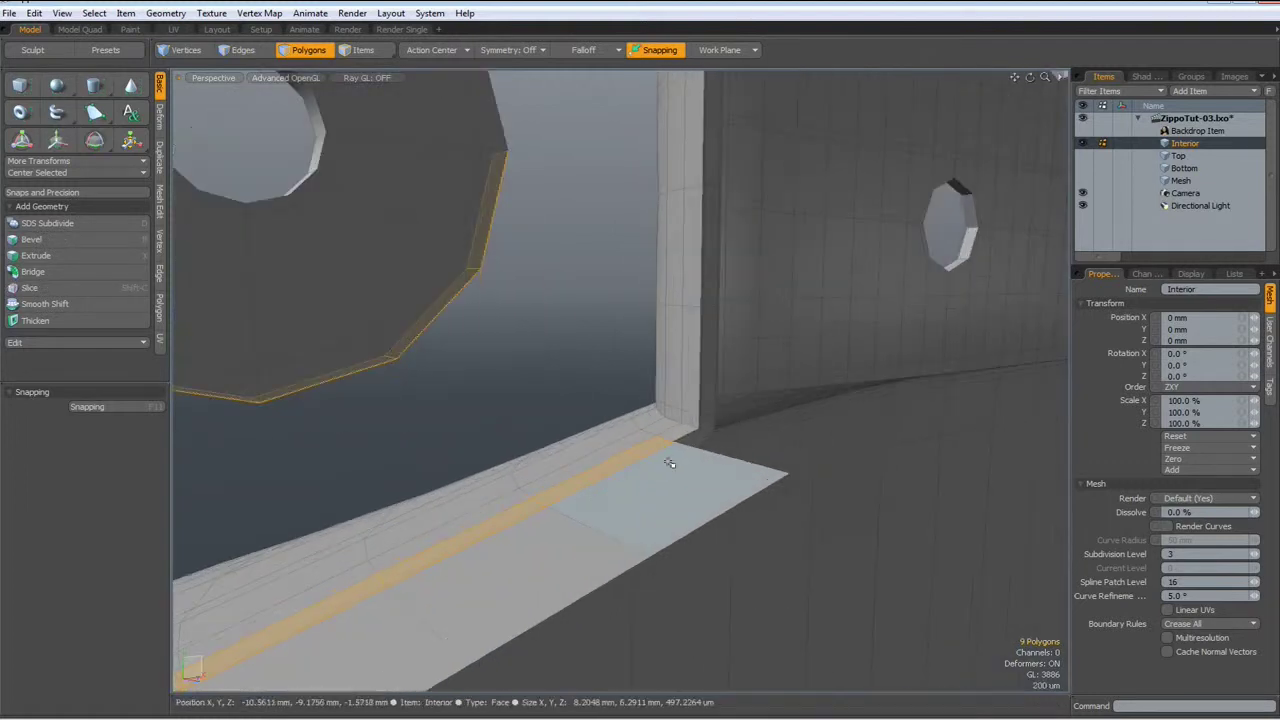
left_click(684, 432, "shift")
scroll(587, 323, "down", 4)
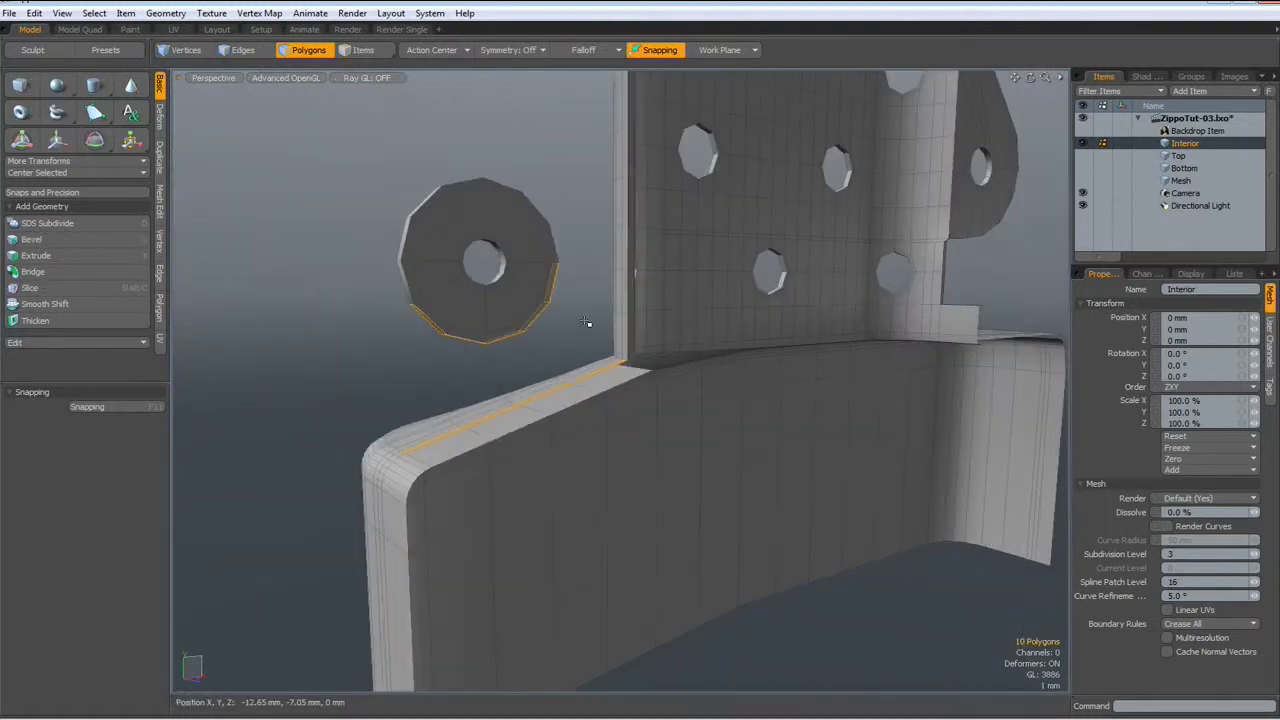
Bridge the disc's lower rim to the shoulder strip with 1 segment, removing the selected polygons.
scroll(500, 430, "up", 2)
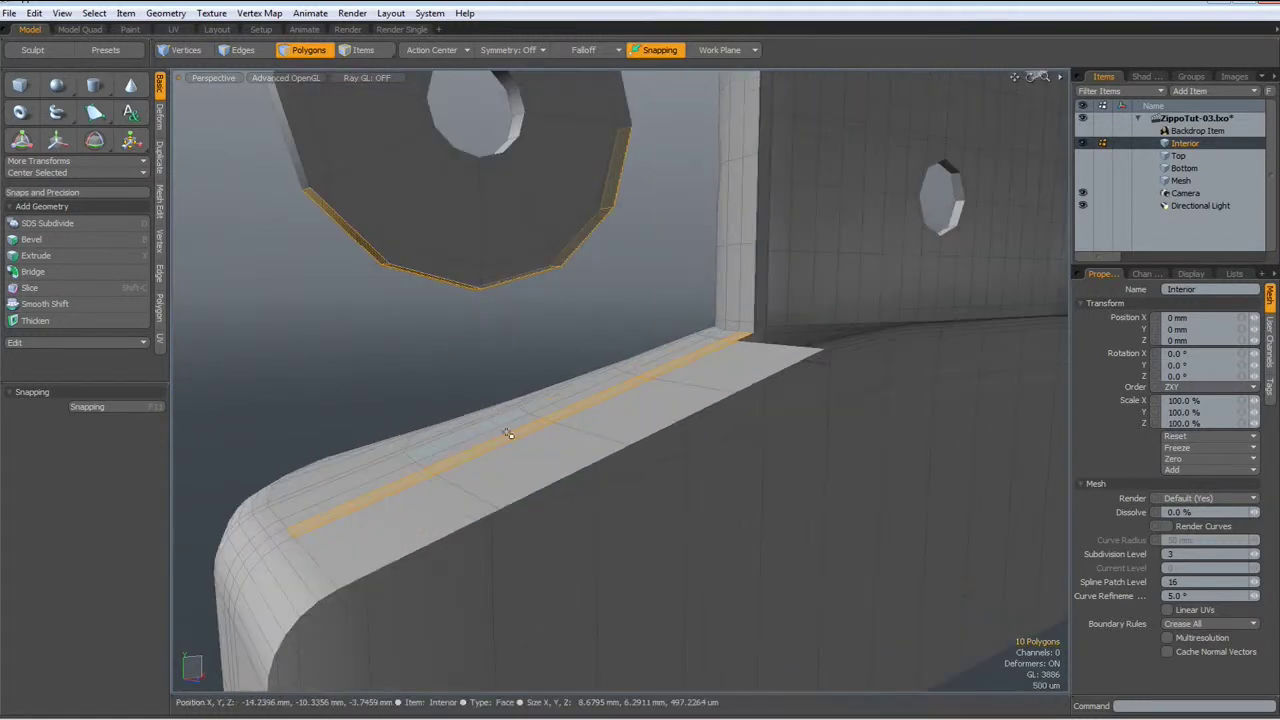
right_click(507, 439)
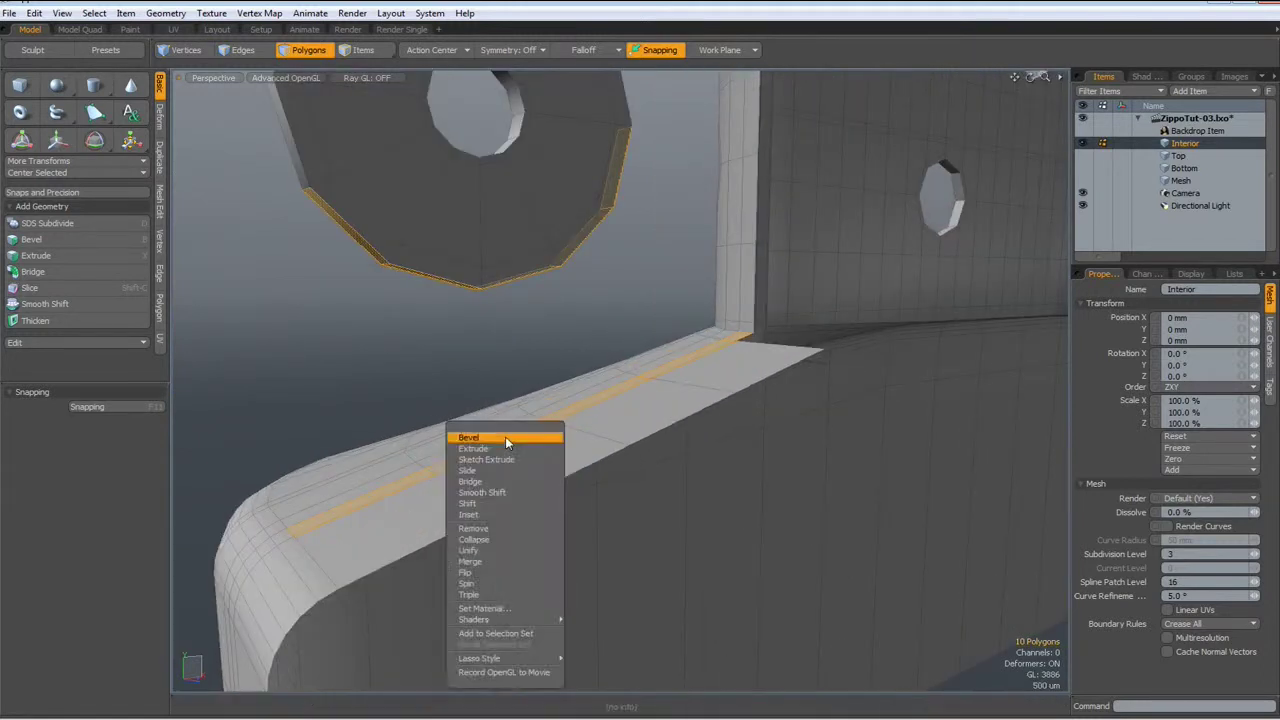
left_click(470, 482)
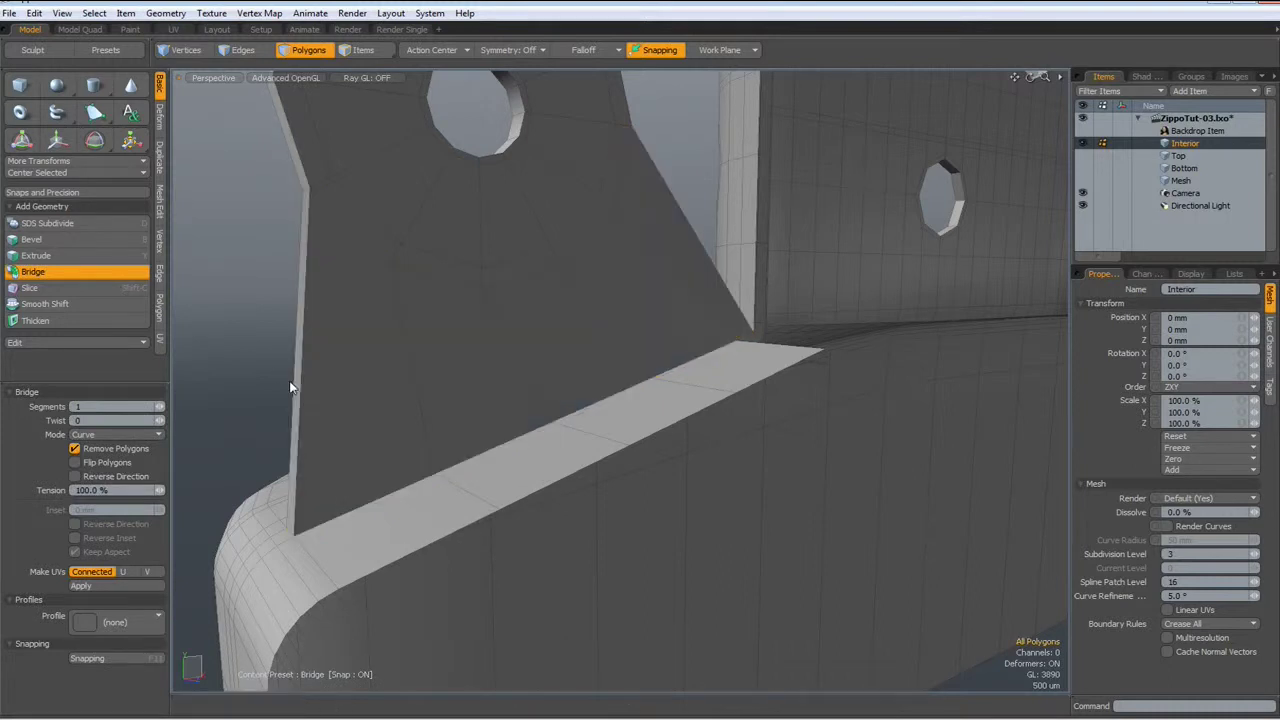
key("q")
scroll(297, 391, "down", 3)
left_click_drag(390, 409, 417, 375, "alt")
scroll(385, 374, "up", 5)
scroll(463, 351, "down", 4)
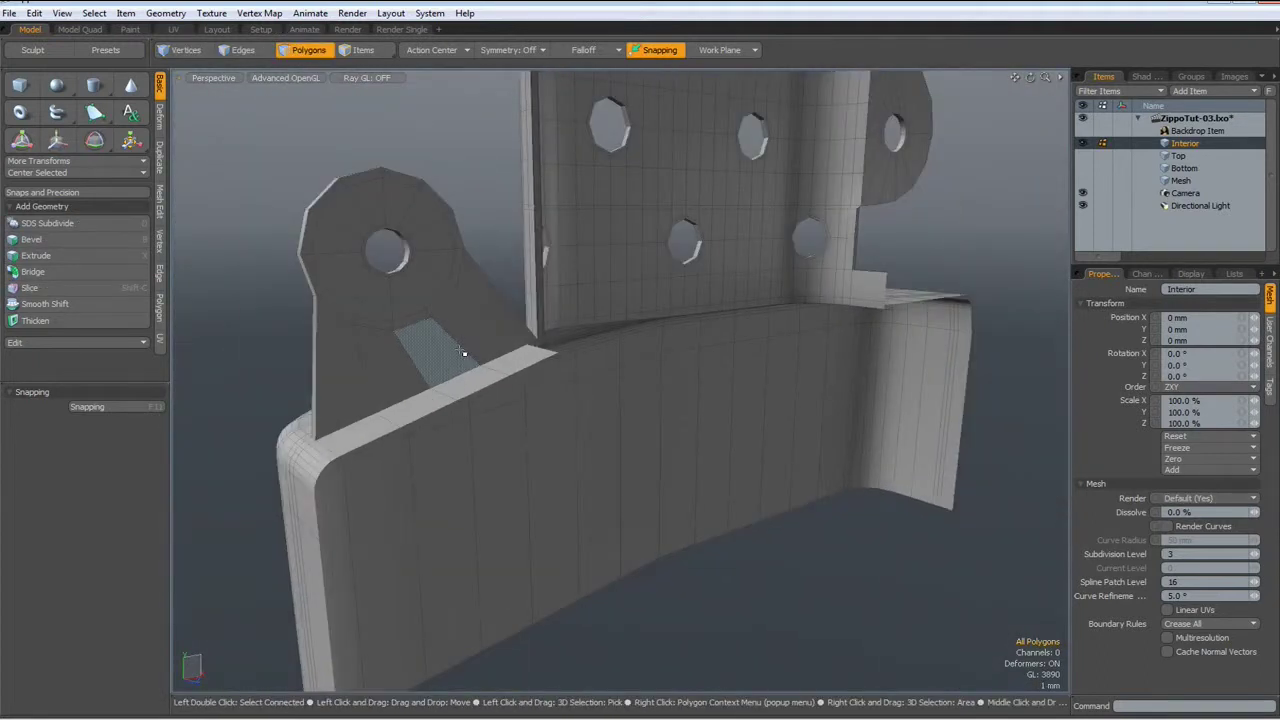
Loop-slice the bridged section of the cam bracket with a symmetric count of 2 at 38%.
key("2")
left_click(456, 350)
key("alt+c")
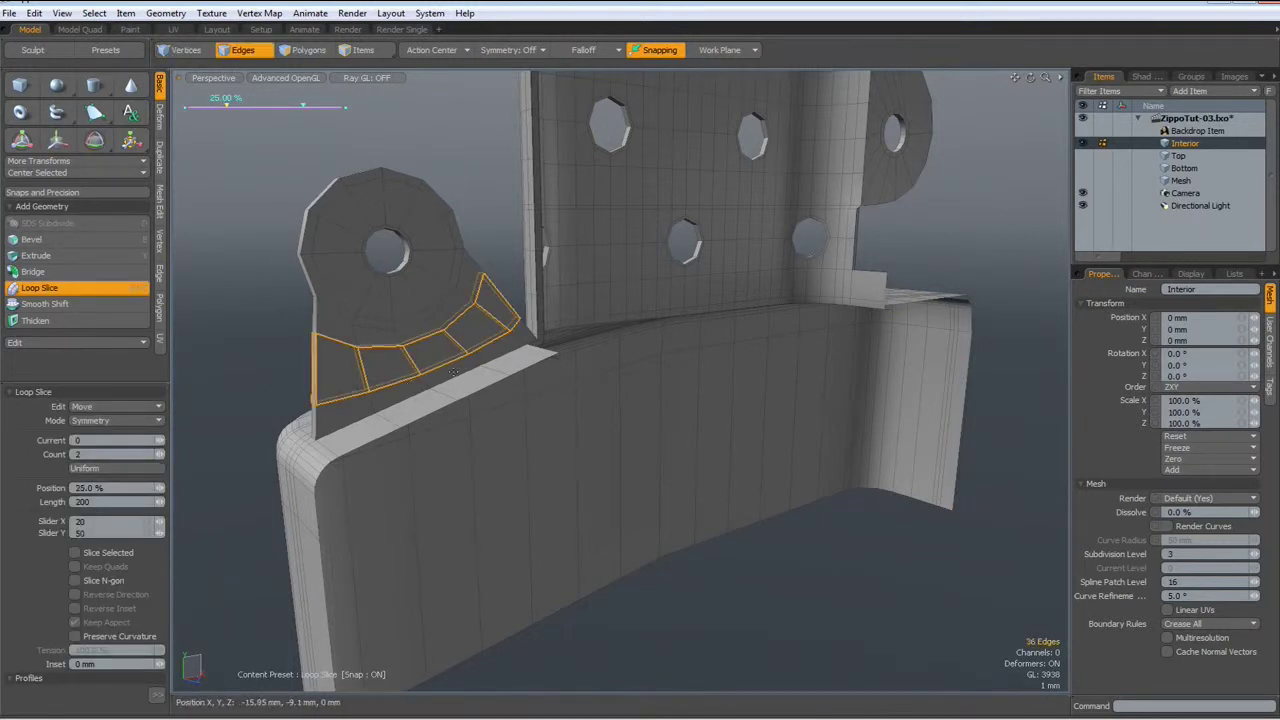
left_click_drag(226, 105, 246, 104)
left_click_drag(436, 373, 337, 372, "alt")
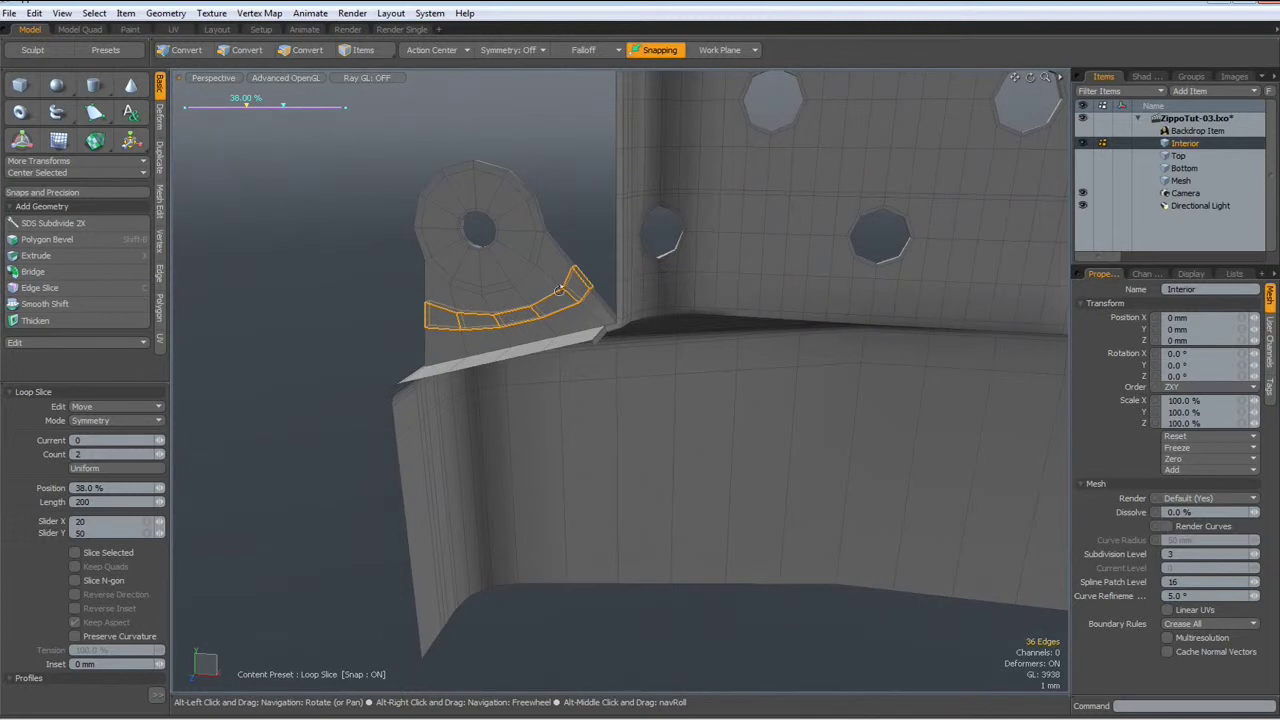
scroll(559, 291, "up", 5)
mouse_move(592, 335)
left_mouse_down("alt")
mouse_move(692, 338)
mouse_move(709, 363)
mouse_move(697, 380)
mouse_move(672, 378)
left_mouse_up("alt")
scroll(700, 315, "up", 4)
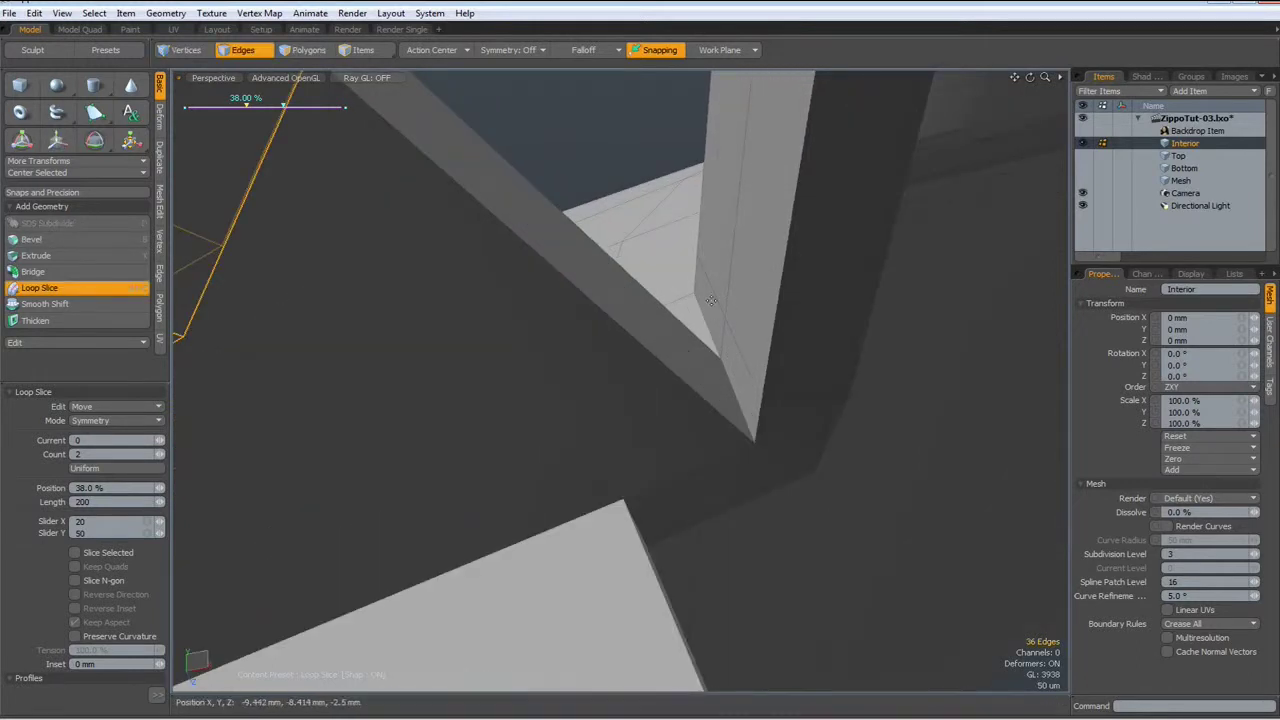
key("space")
Select the short cross edges on the chimney wall's inner strip just above the corner and move them slightly upward.
left_click(742, 355)
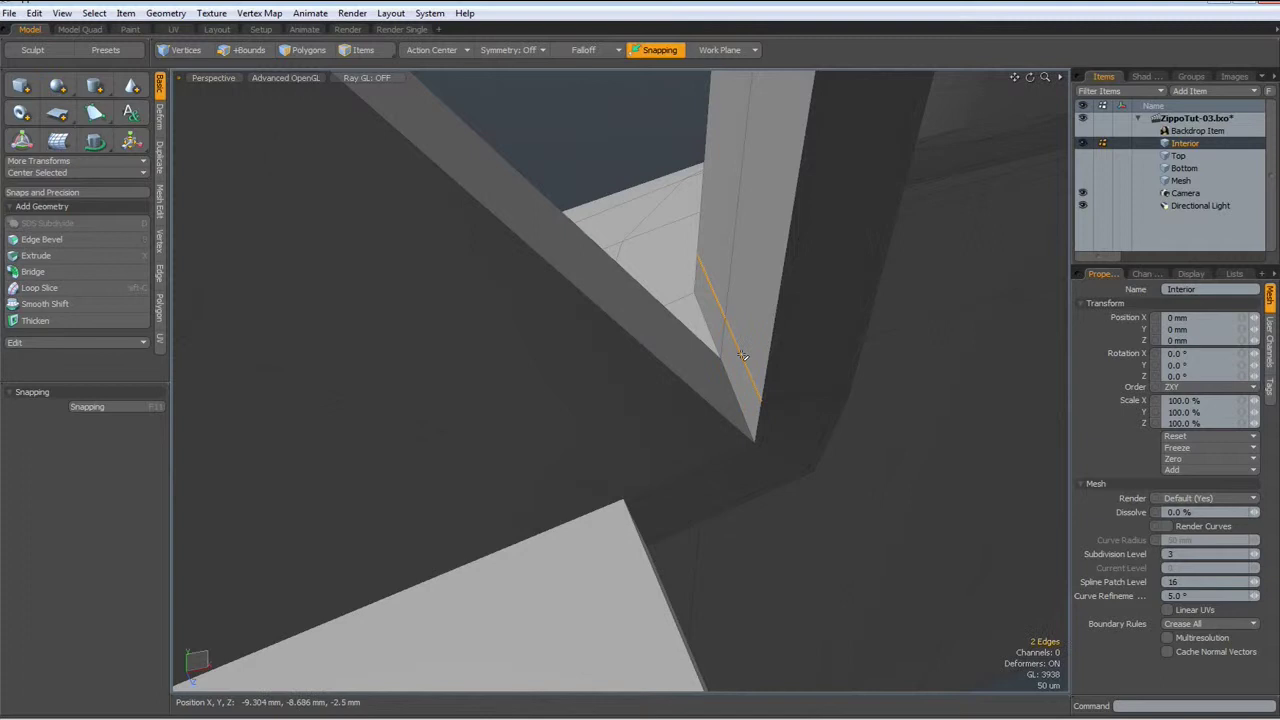
scroll(742, 355, "down", 4)
left_click_drag(750, 245, 779, 351, "alt")
scroll(733, 145, "down", 4)
scroll(779, 351, "up", 4)
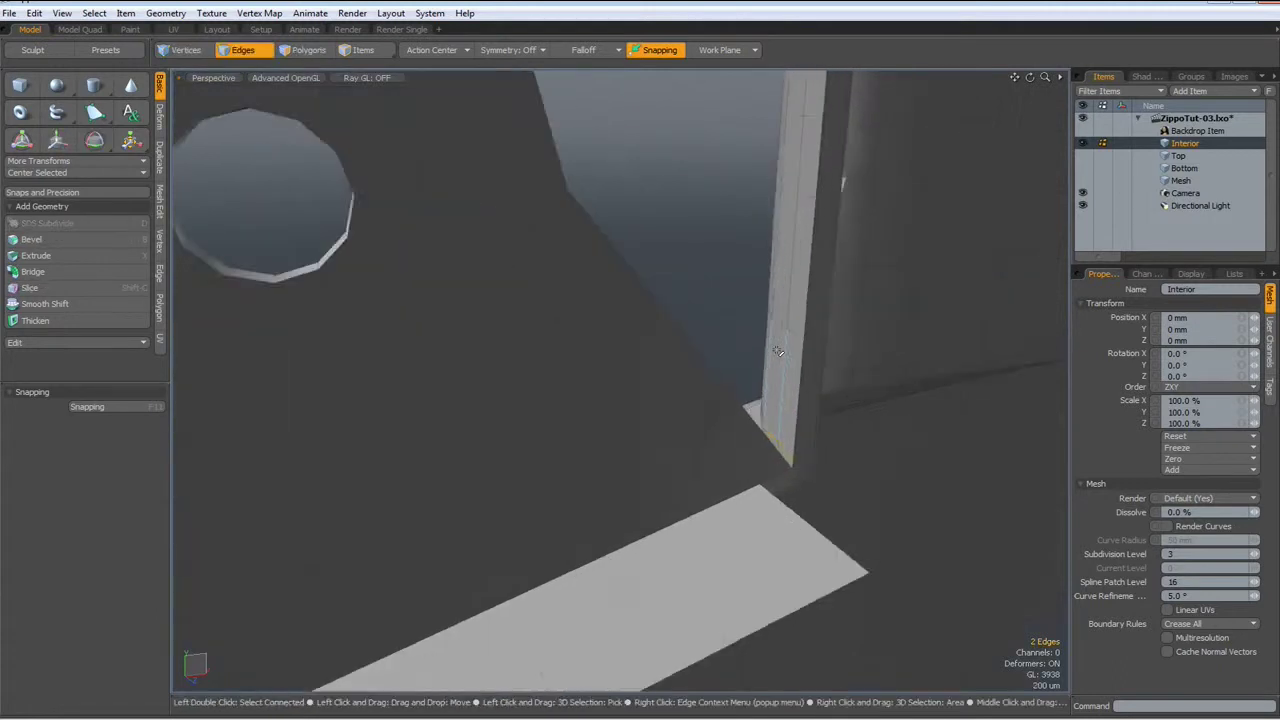
scroll(779, 351, "up", 2)
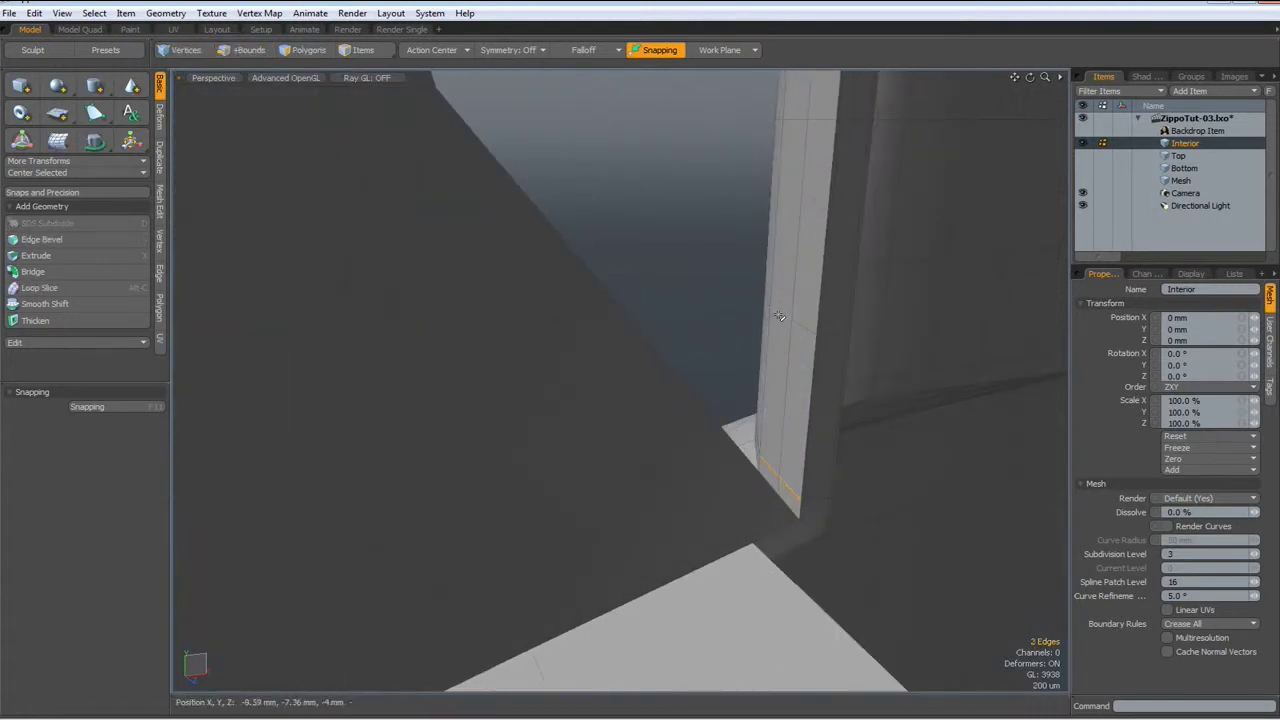
scroll(790, 337, "down", 3)
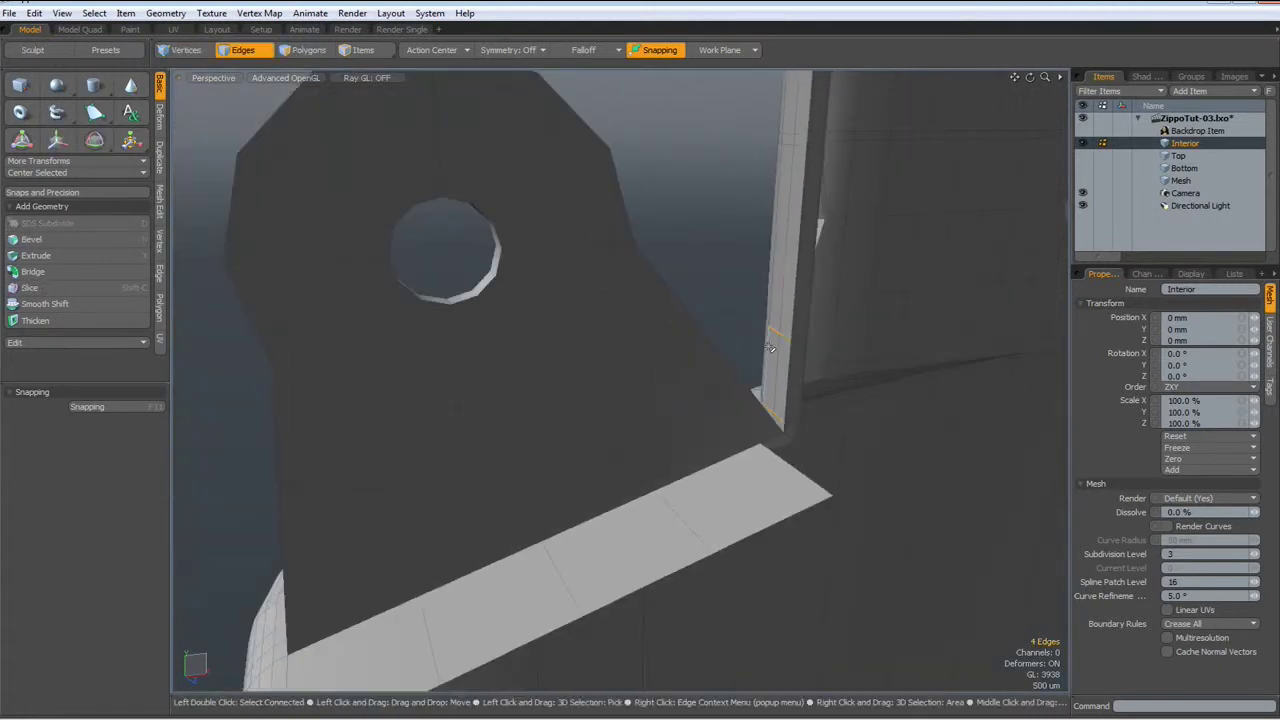
key("w")
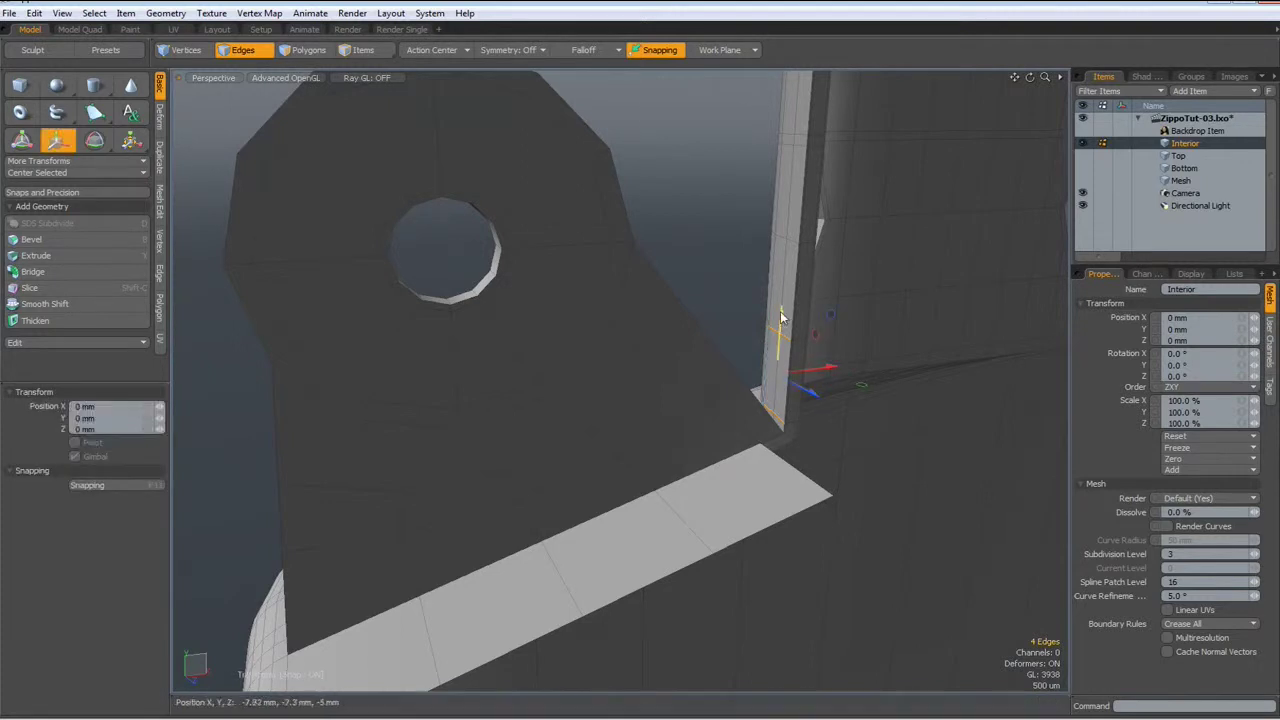
key("space")
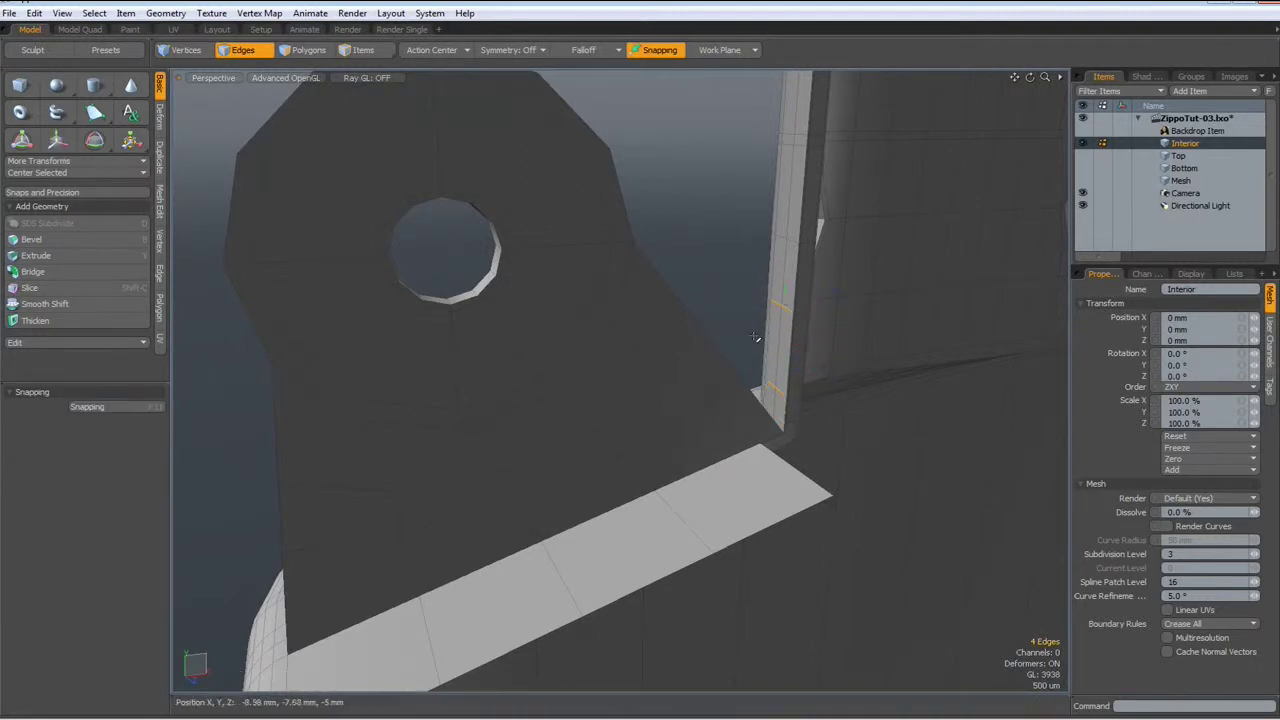
Select the four thin side polygons meeting at the inner corner between bracket and chimney wall and start the Bridge tool.
left_click_drag(737, 357, 666, 371, "alt")
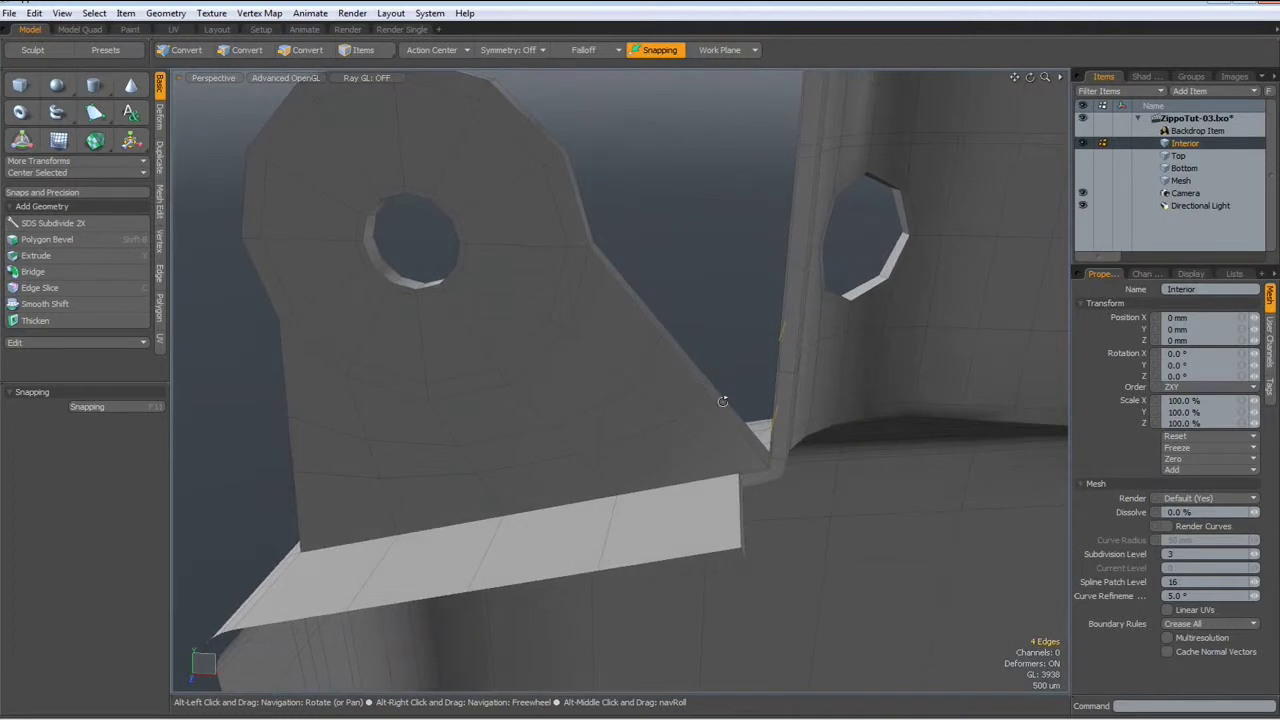
scroll(737, 402, "up", 3)
left_click_drag(737, 402, 809, 457, "alt")
left_click_drag(809, 457, 752, 517, "alt")
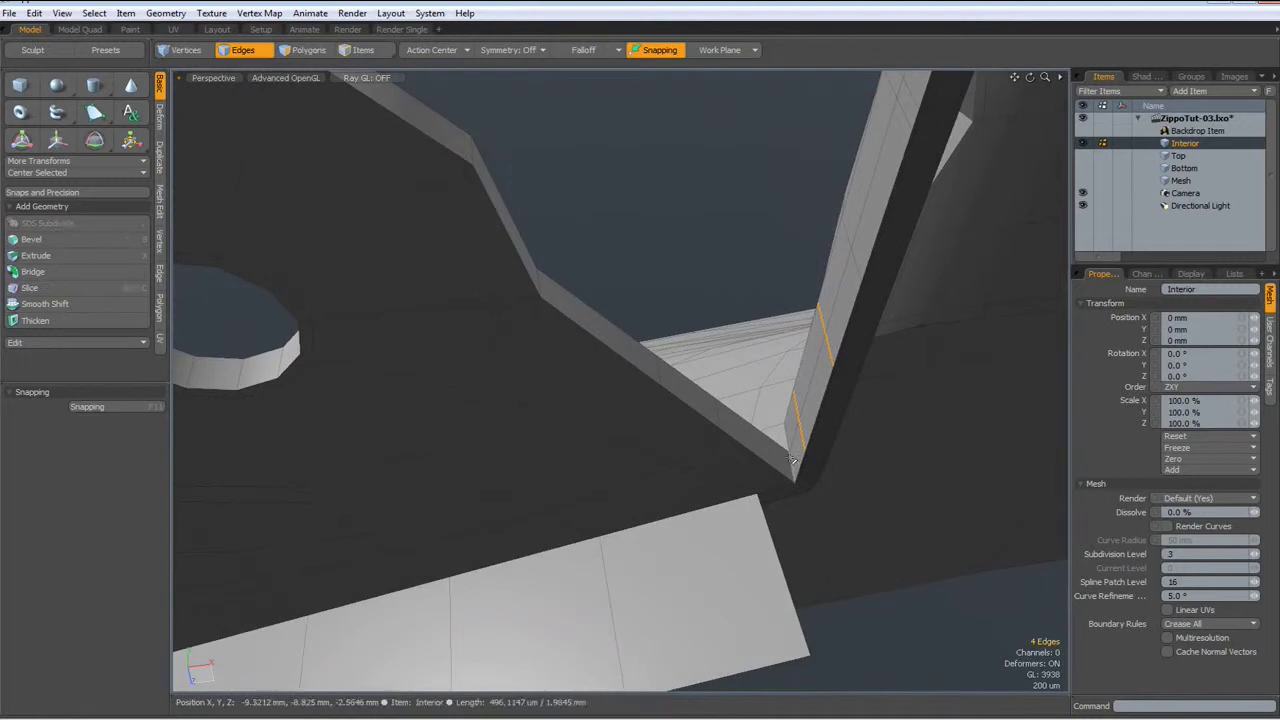
key("3")
left_click(779, 451)
left_click(795, 449, "shift")
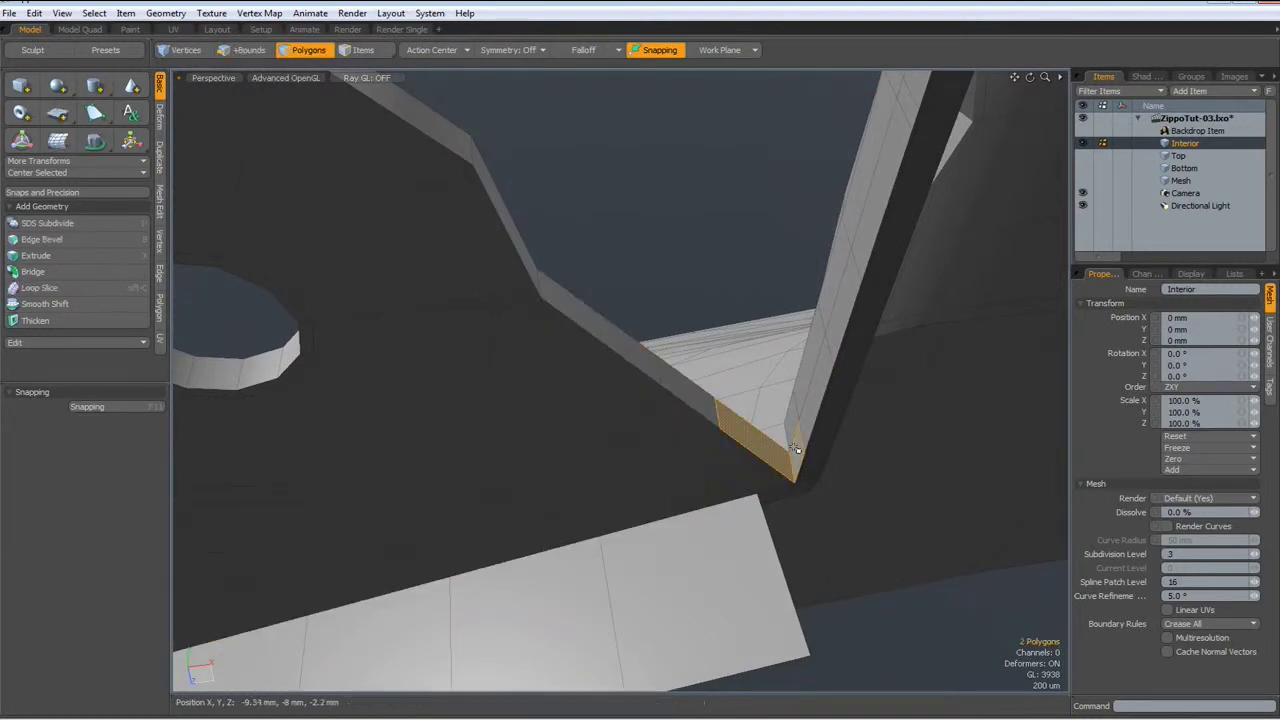
left_click(692, 396, "shift")
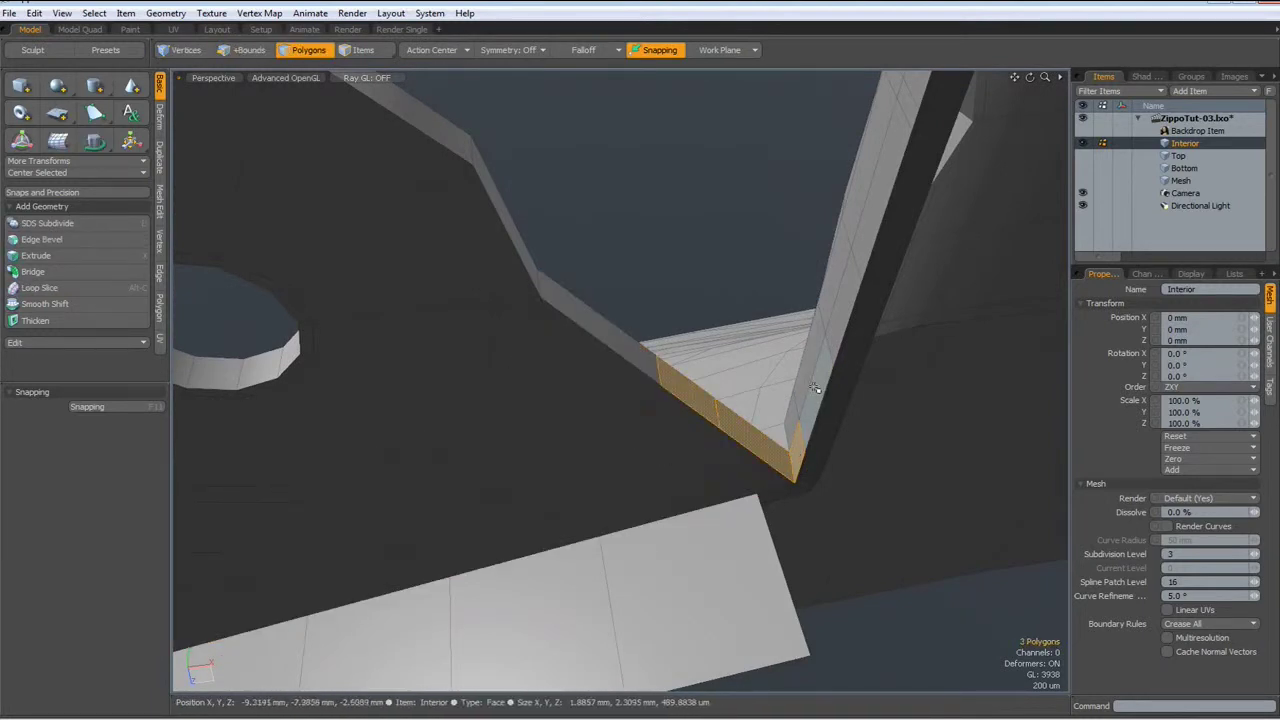
left_click(818, 387, "shift")
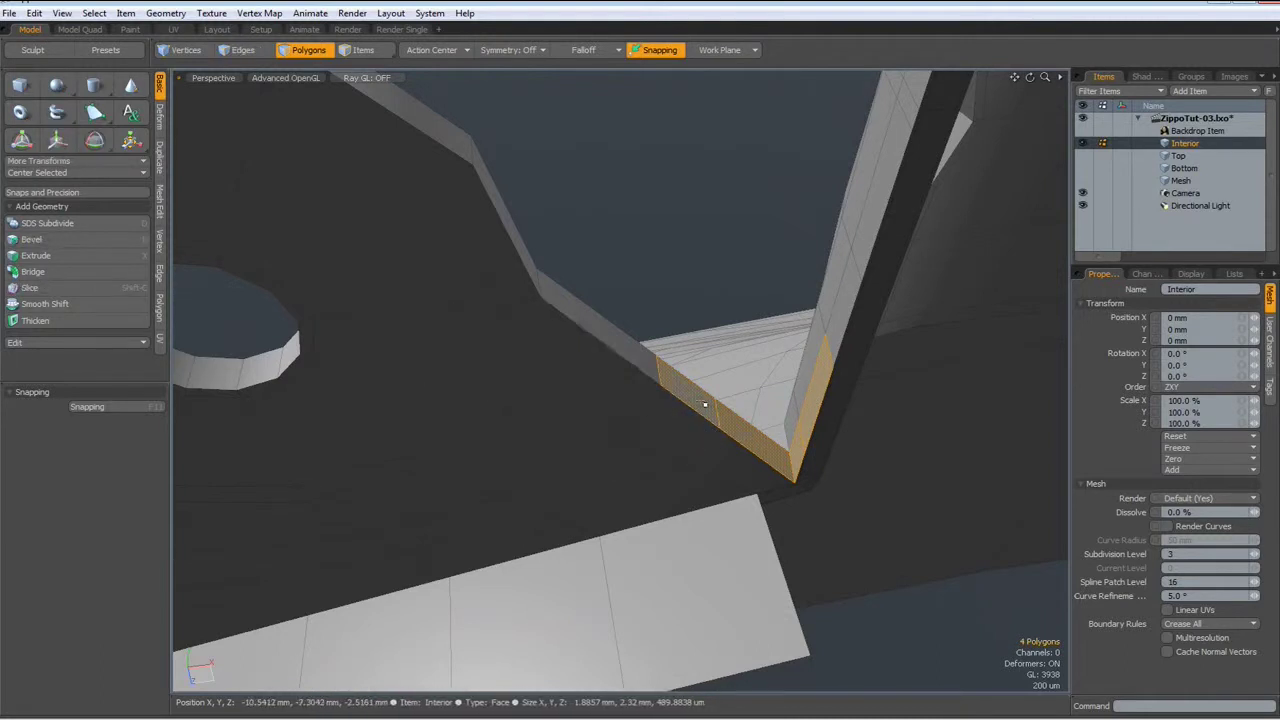
right_click(691, 396)
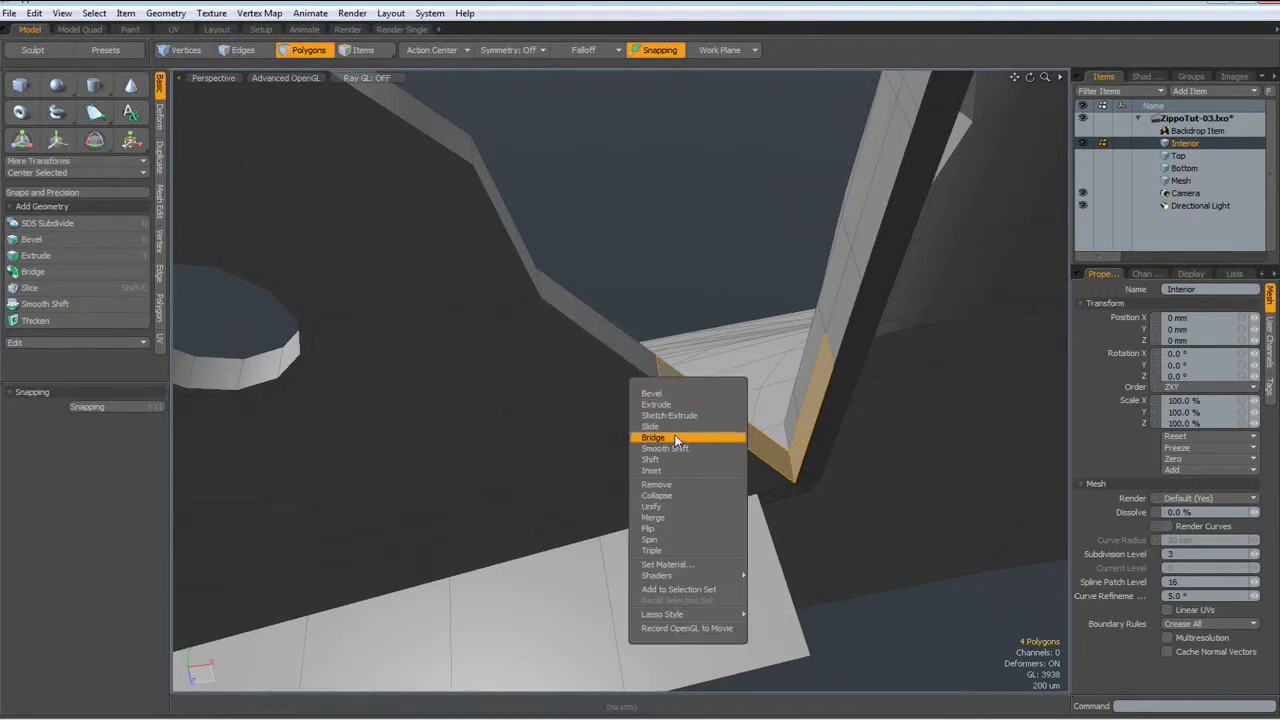
left_click(675, 438)
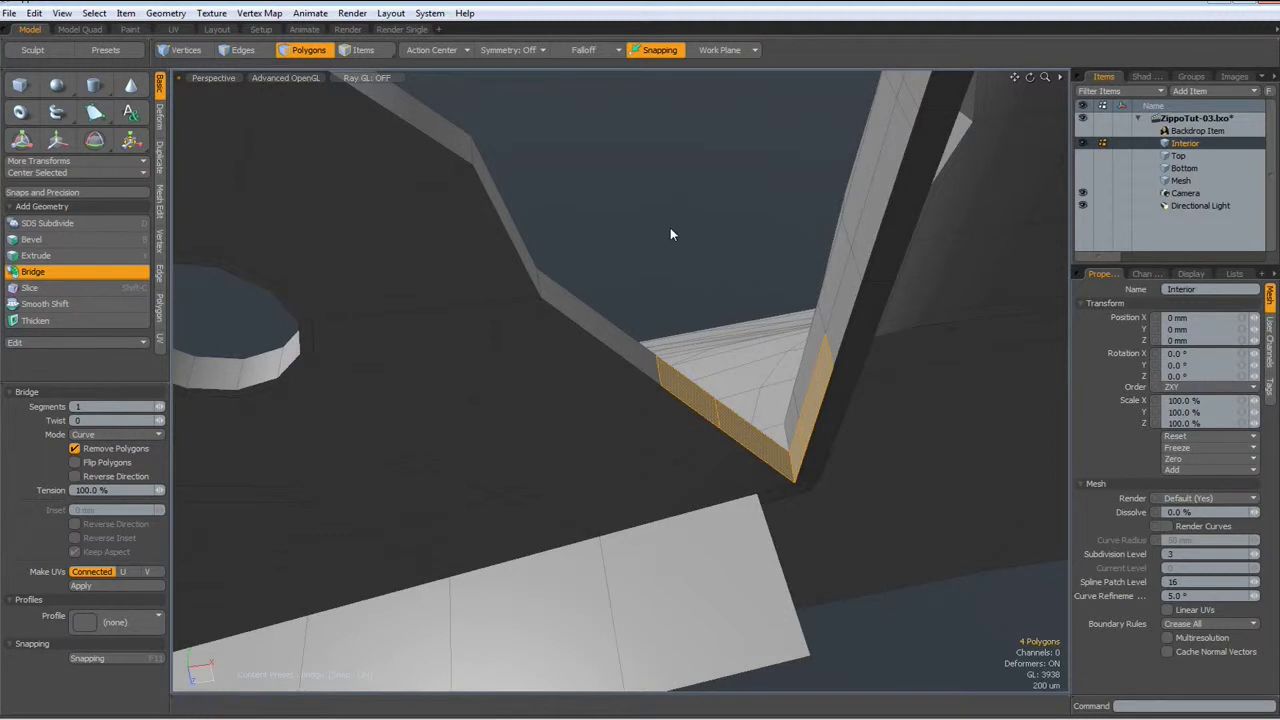
left_click_drag(566, 400, 730, 370, "alt")
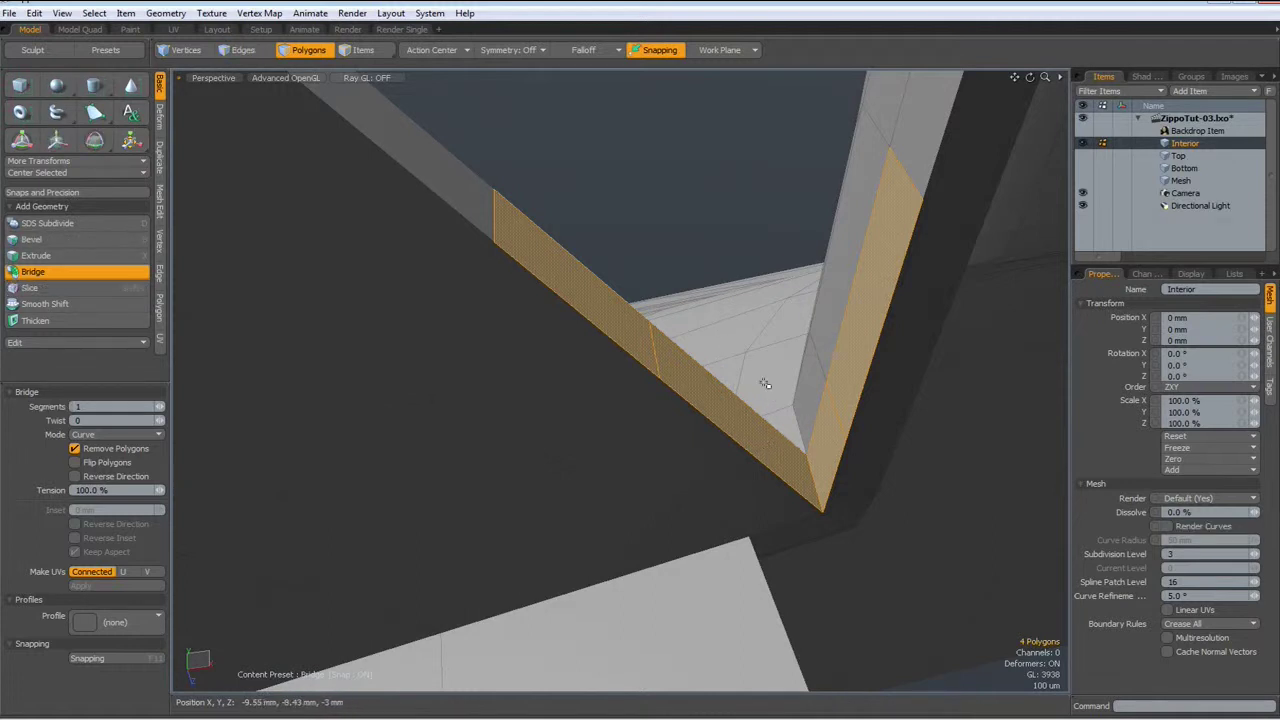
Deselect the two corner polygons and bridge the remaining bracket and chimney-wall polygons with 1 segment.
key("space")
left_click(750, 424, "ctrl")
left_click(823, 431, "ctrl")
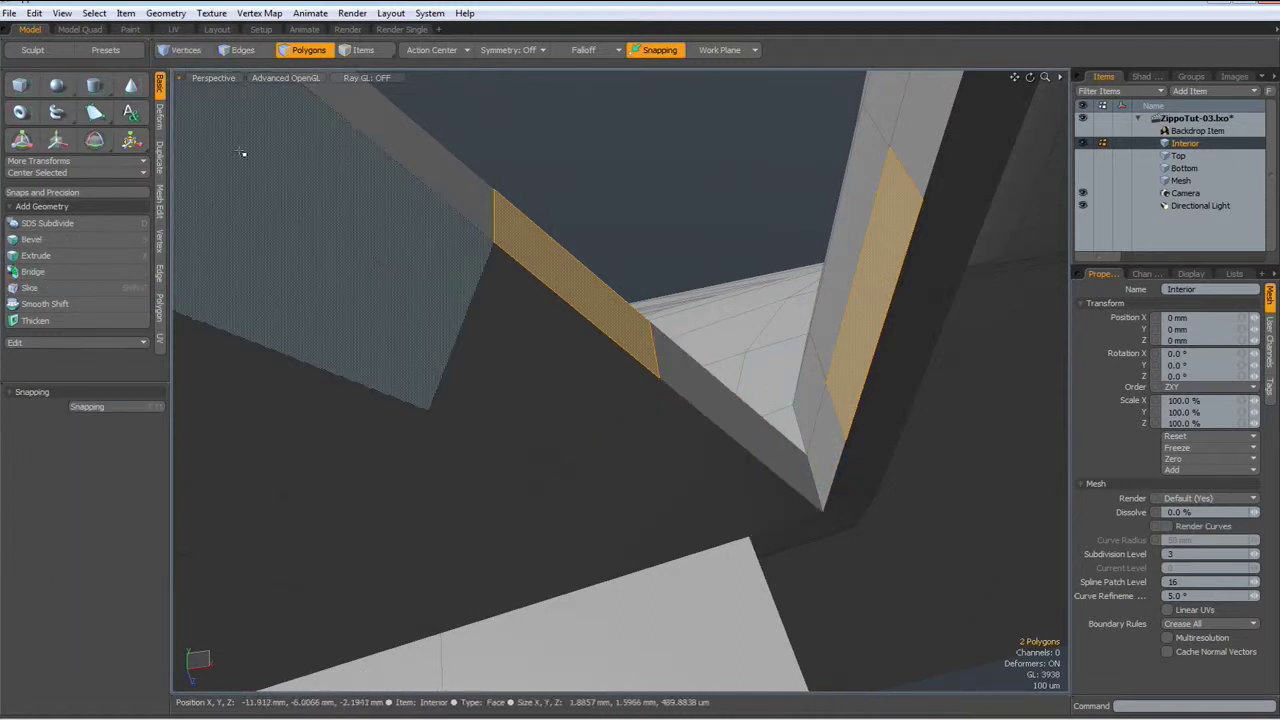
left_click(56, 268)
key("space")
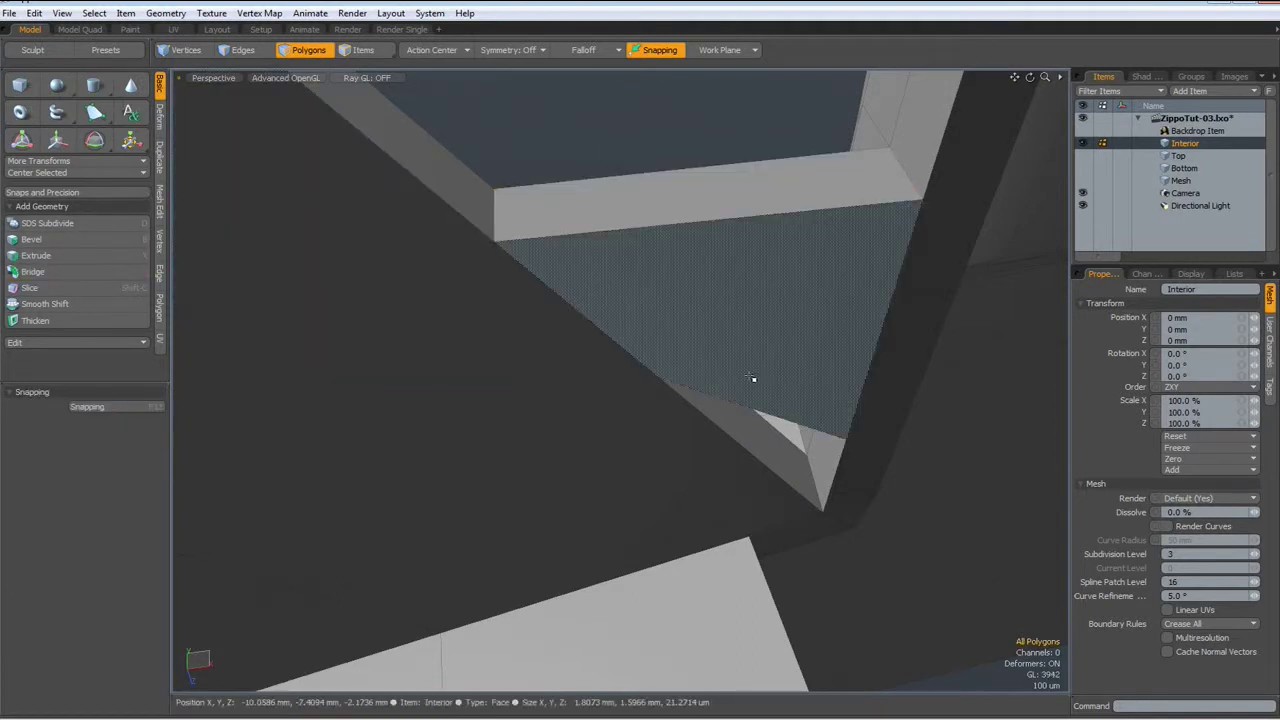
Select and delete the leftover thin polygons at the inner corner below the new bridge.
left_click_drag(749, 374, 741, 313, "alt")
key("3")
left_click(834, 420)
left_click(797, 340, "shift")
left_click_drag(803, 366, 817, 500, "alt")
left_click(672, 440, "shift")
key("Delete")
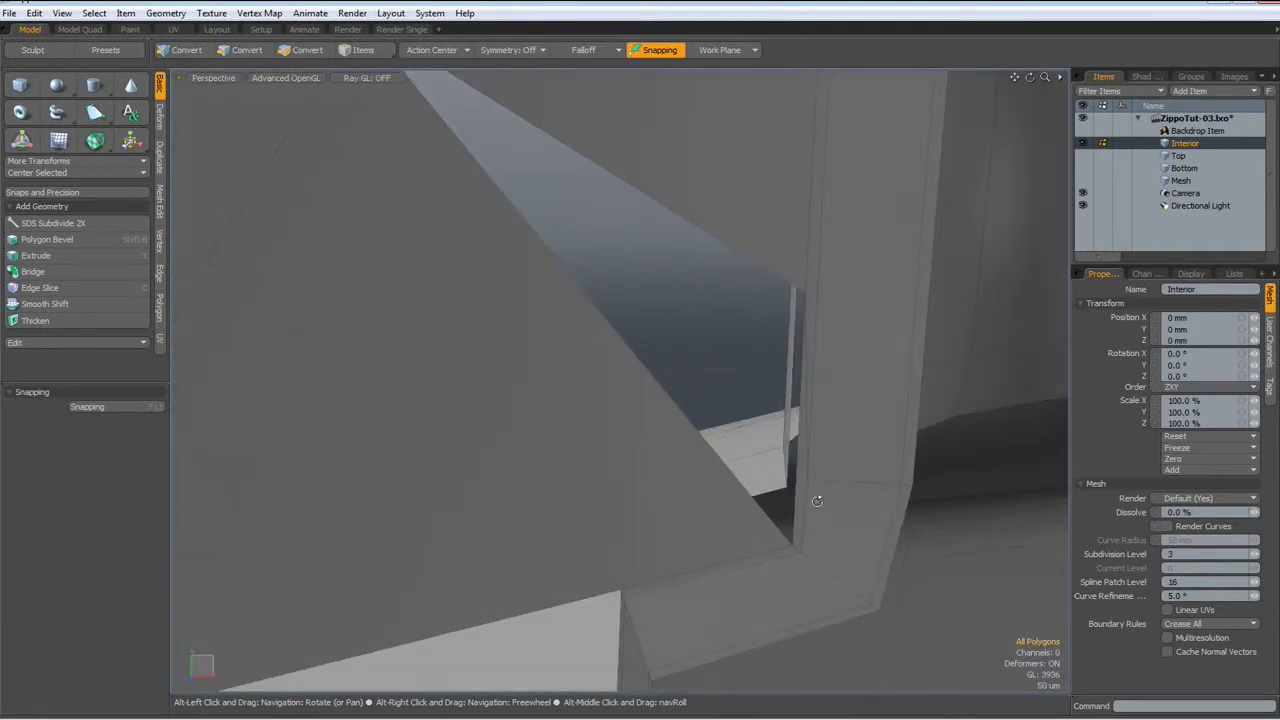
Select the open border edges of the triangular gap beneath the bridge and fill them with a polygon.
key("2")
double_click(797, 487)
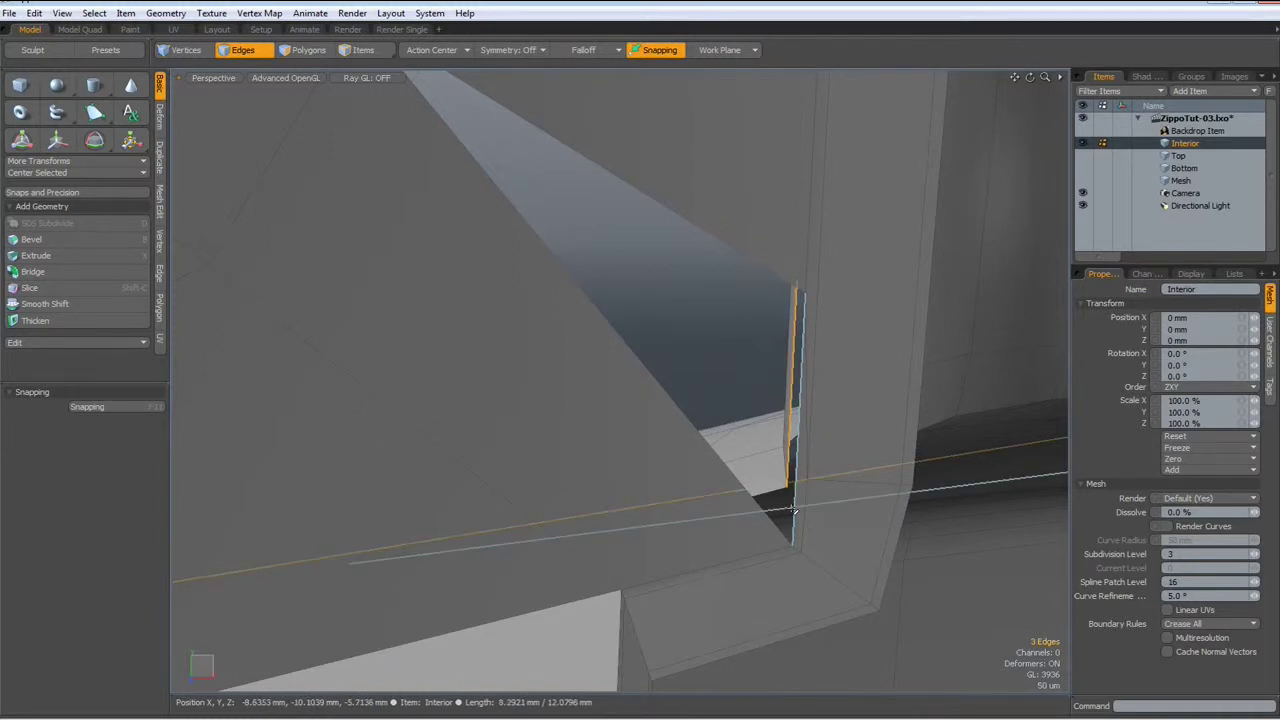
double_click(797, 530, "shift")
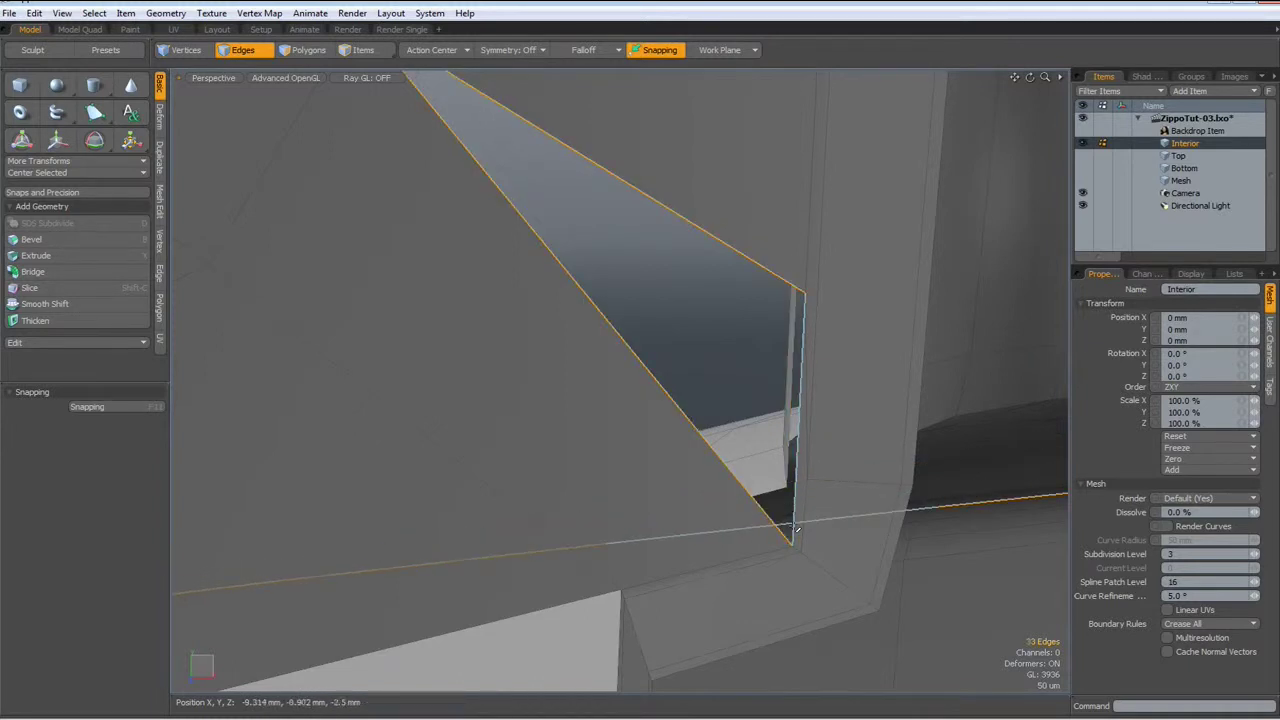
key("p")
Select the border edges of the matching triangular gap on the opposite side of the bracket and fill them with a polygon.
scroll(607, 480, "down", 4)
left_click_drag(397, 508, 803, 503, "alt")
scroll(676, 335, "up", 2)
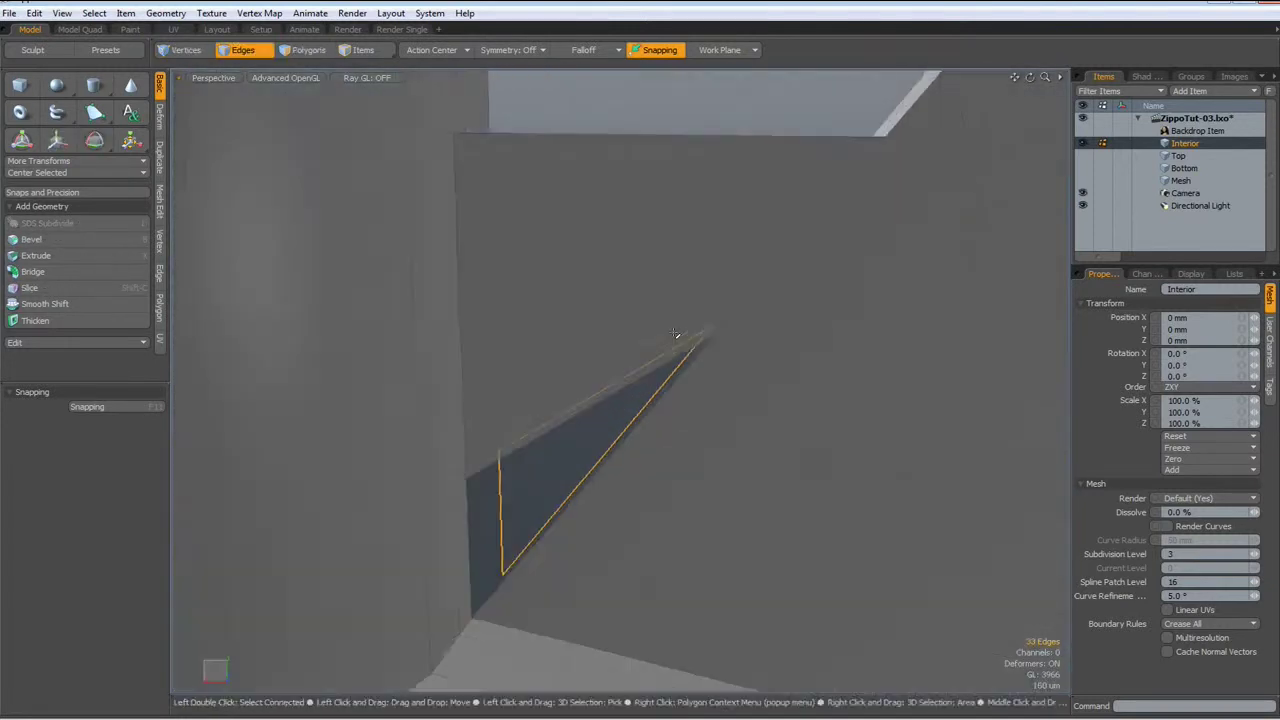
scroll(676, 335, "up", 2)
double_click(620, 474)
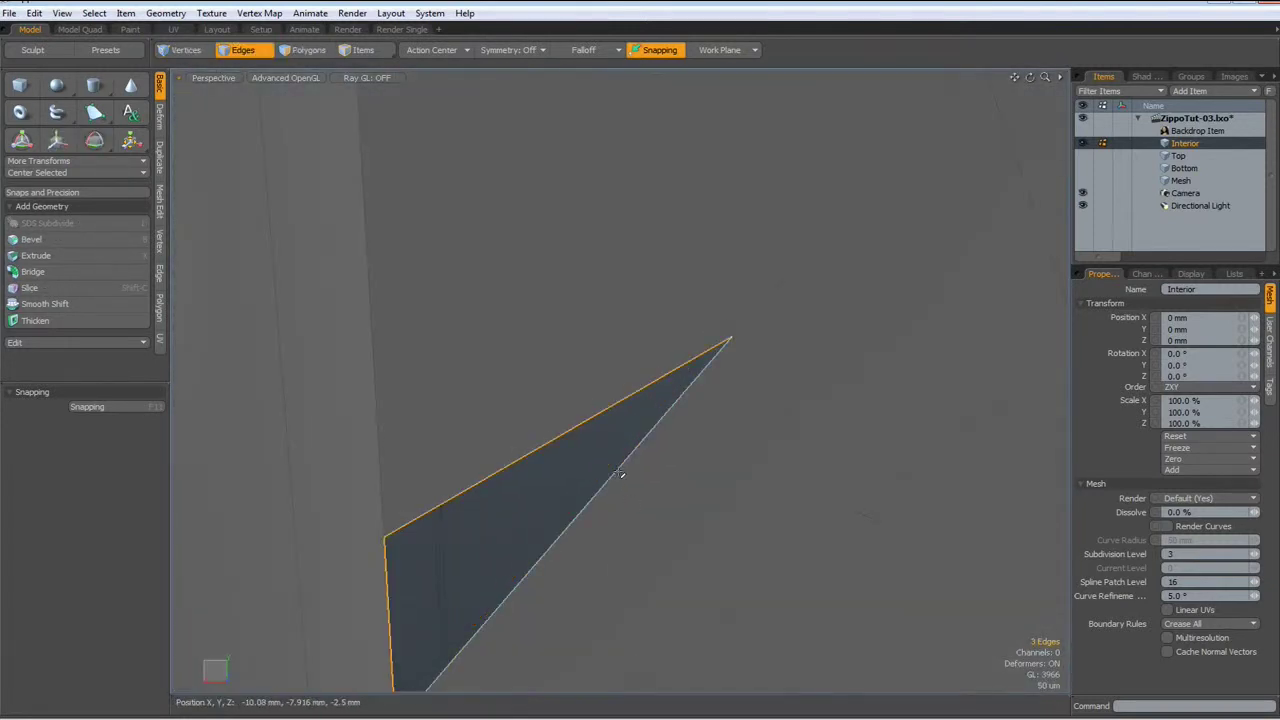
key("p")
scroll(682, 453, "down", 2)
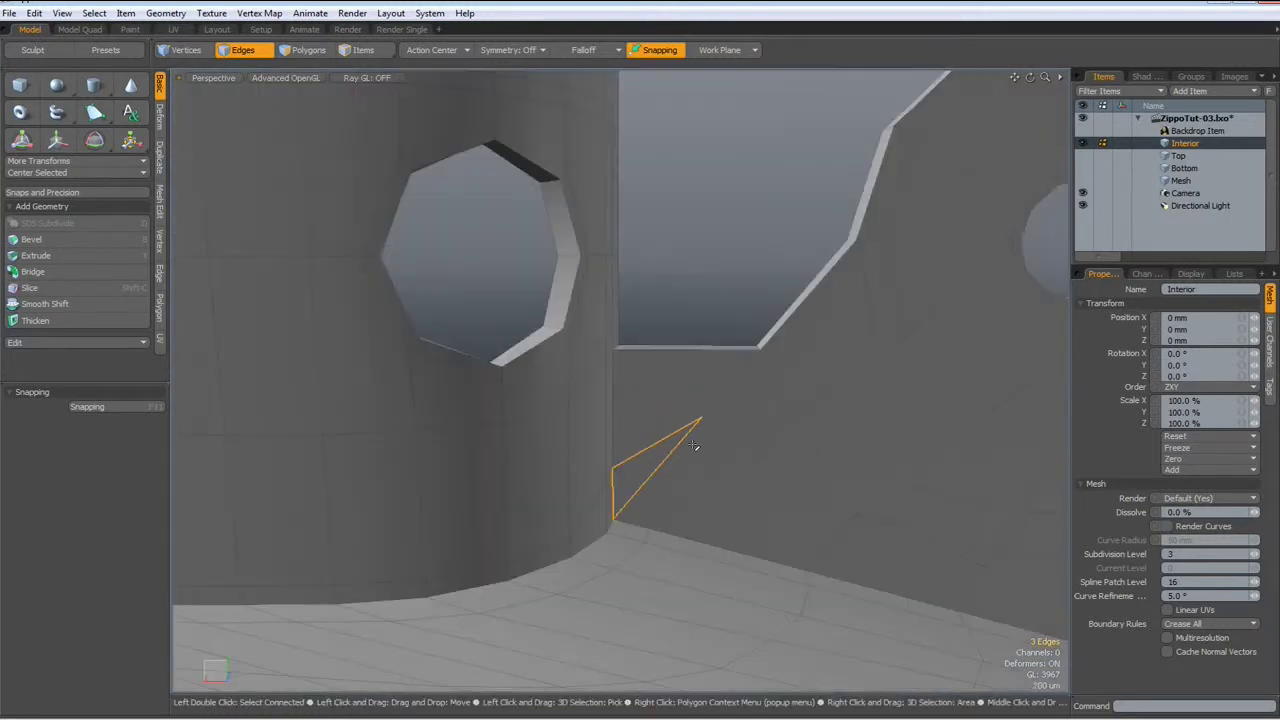
Turn on subdivision smoothing and loop-slice the bridged section between bracket and chimney wall once at 50%.
key("Tab")
left_click_drag(773, 316, 289, 343, "alt")
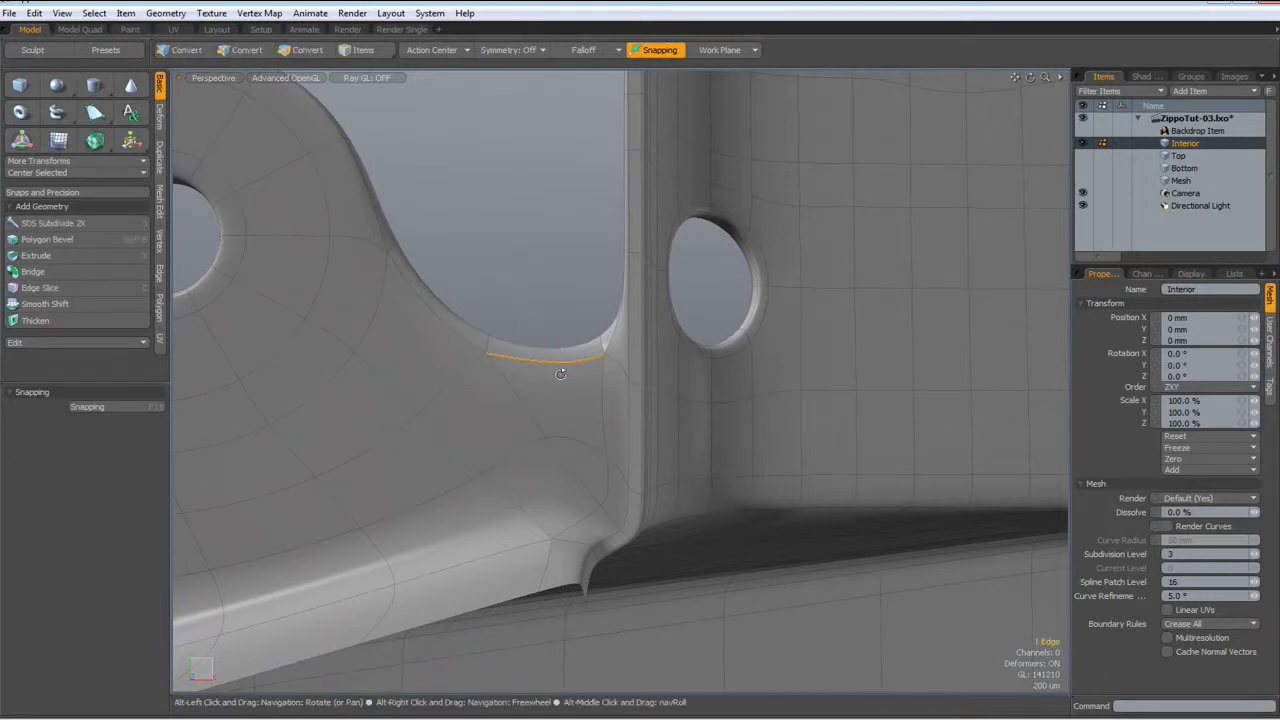
key("alt+c")
left_click(561, 379)
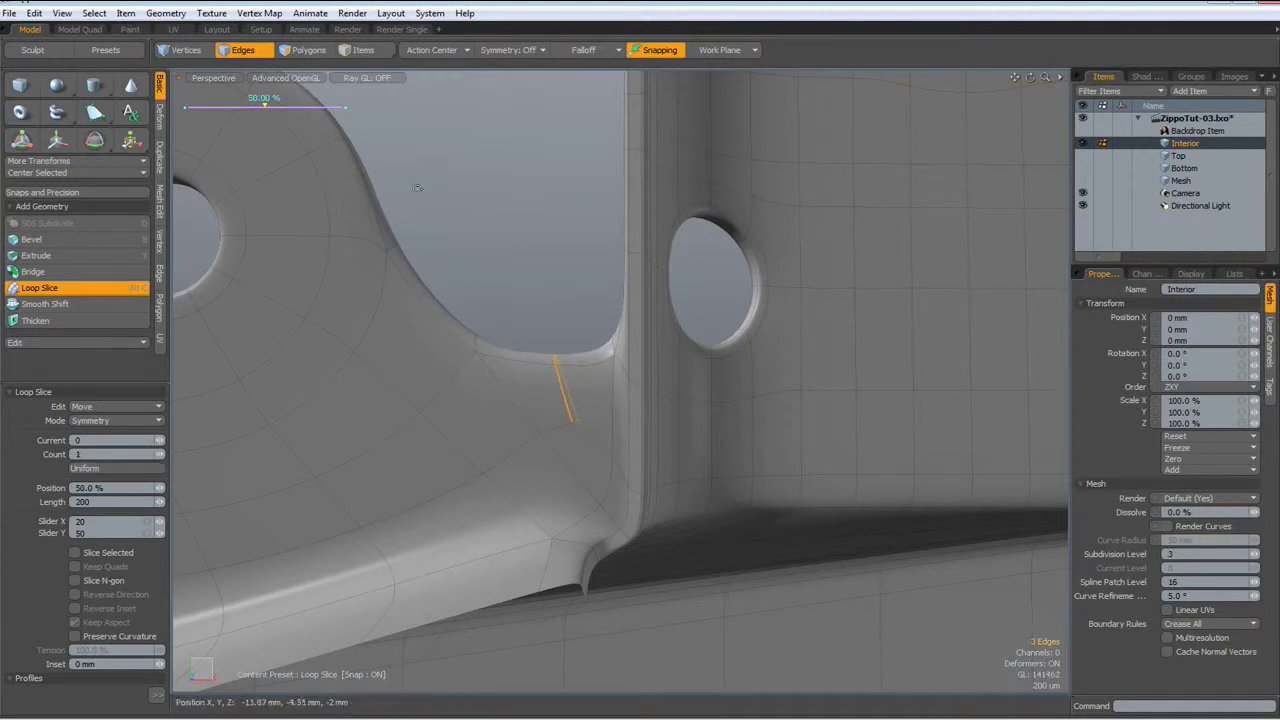
key("space")
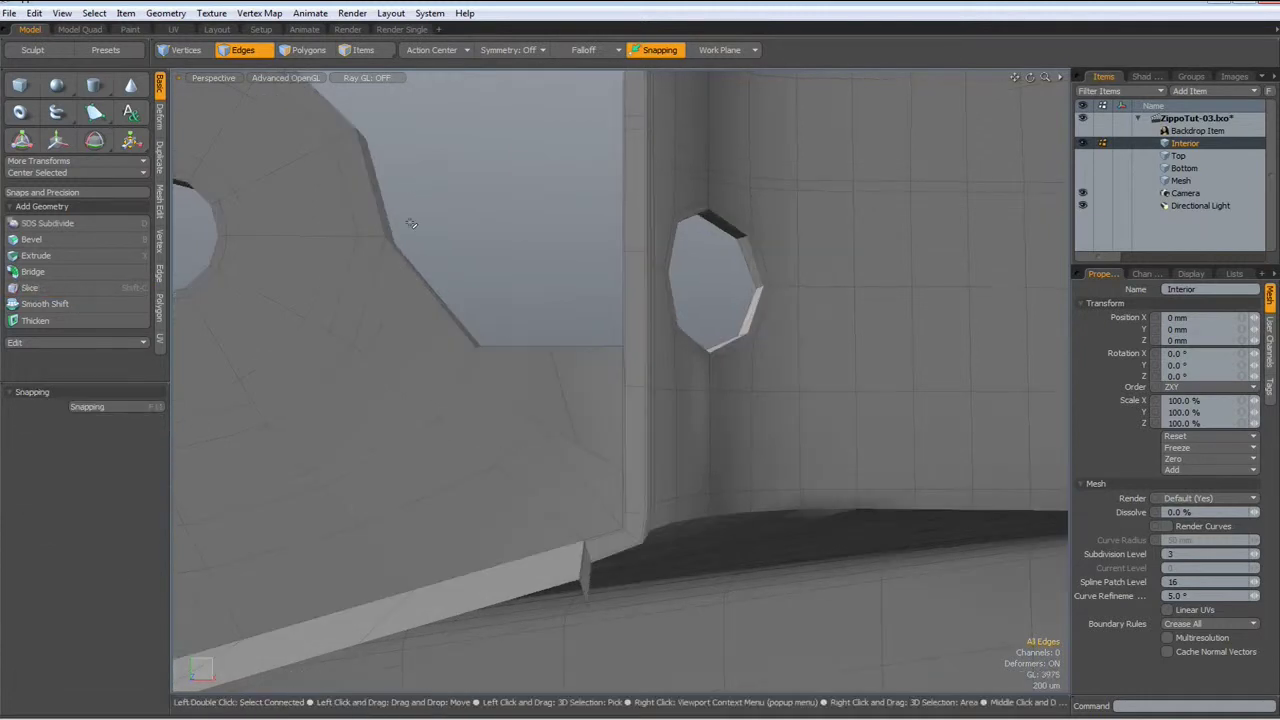
Loop-slice the bracket's thin edge lengthwise through its thickness in Symmetry mode, raising the slice count.
left_click_drag(411, 223, 491, 357, "alt")
key("2")
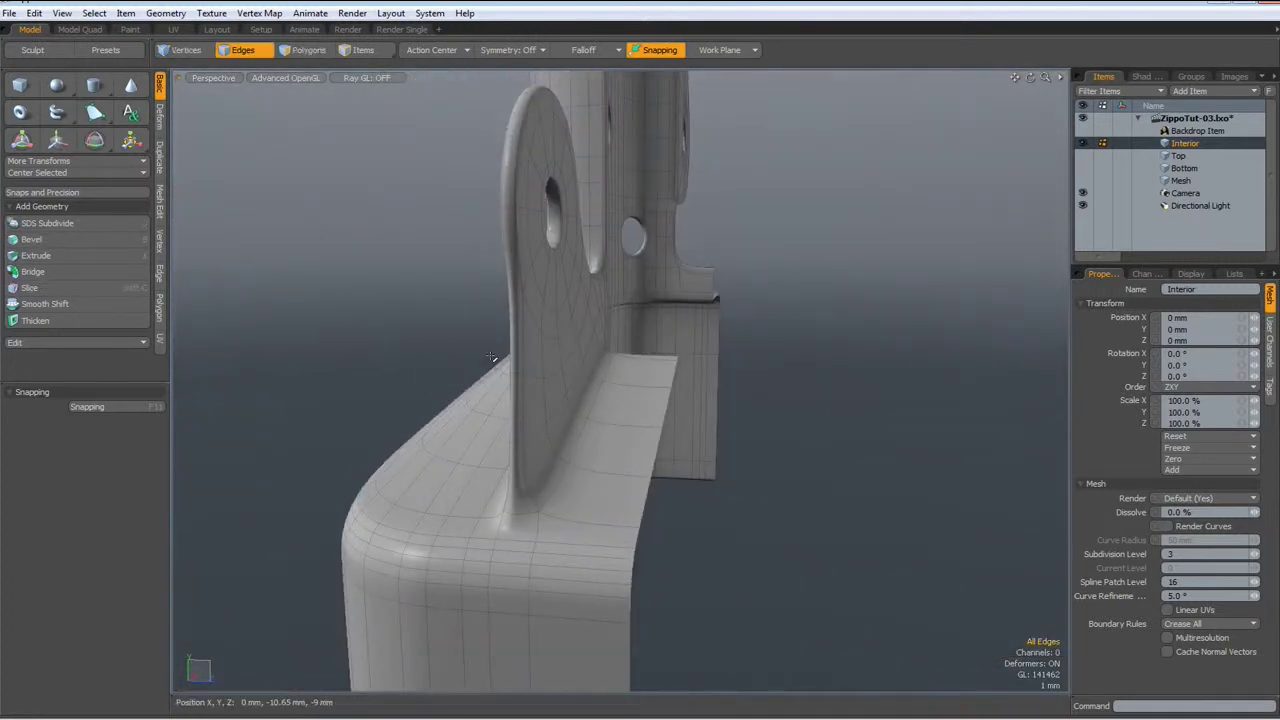
left_click_drag(577, 455, 564, 485, "alt")
key("Tab")
key("Tab")
key("2")
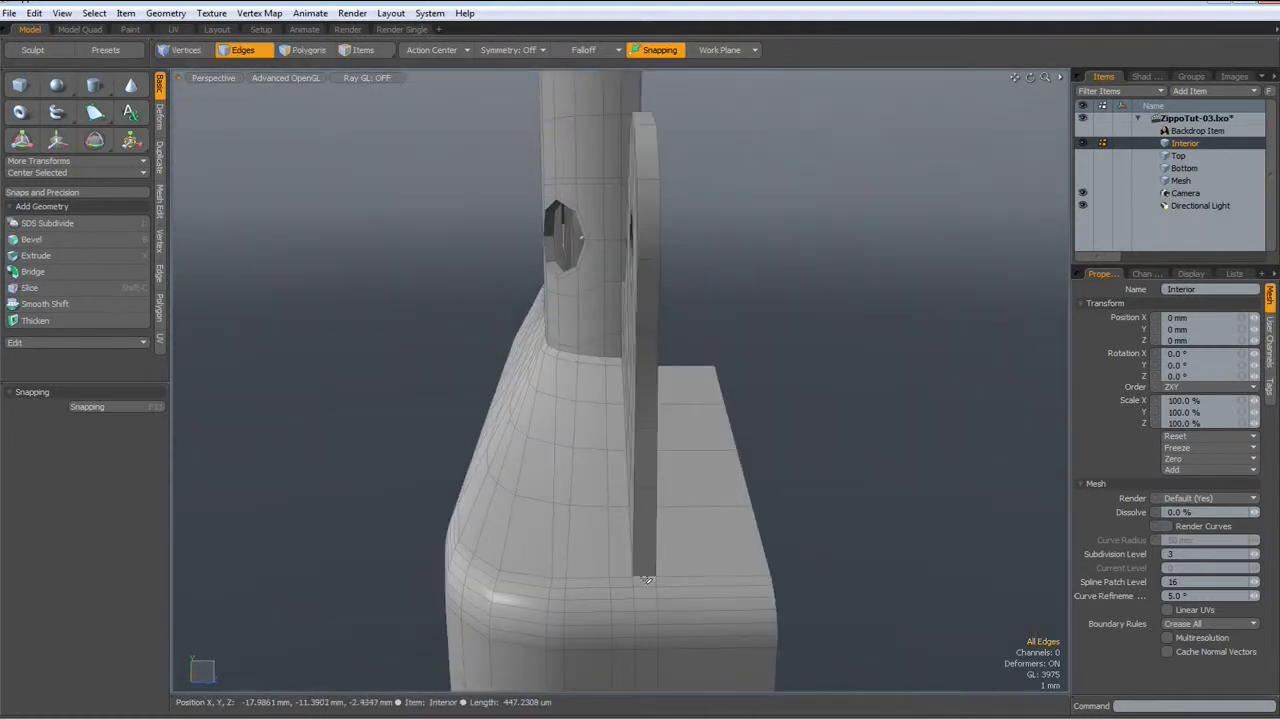
key("alt+c")
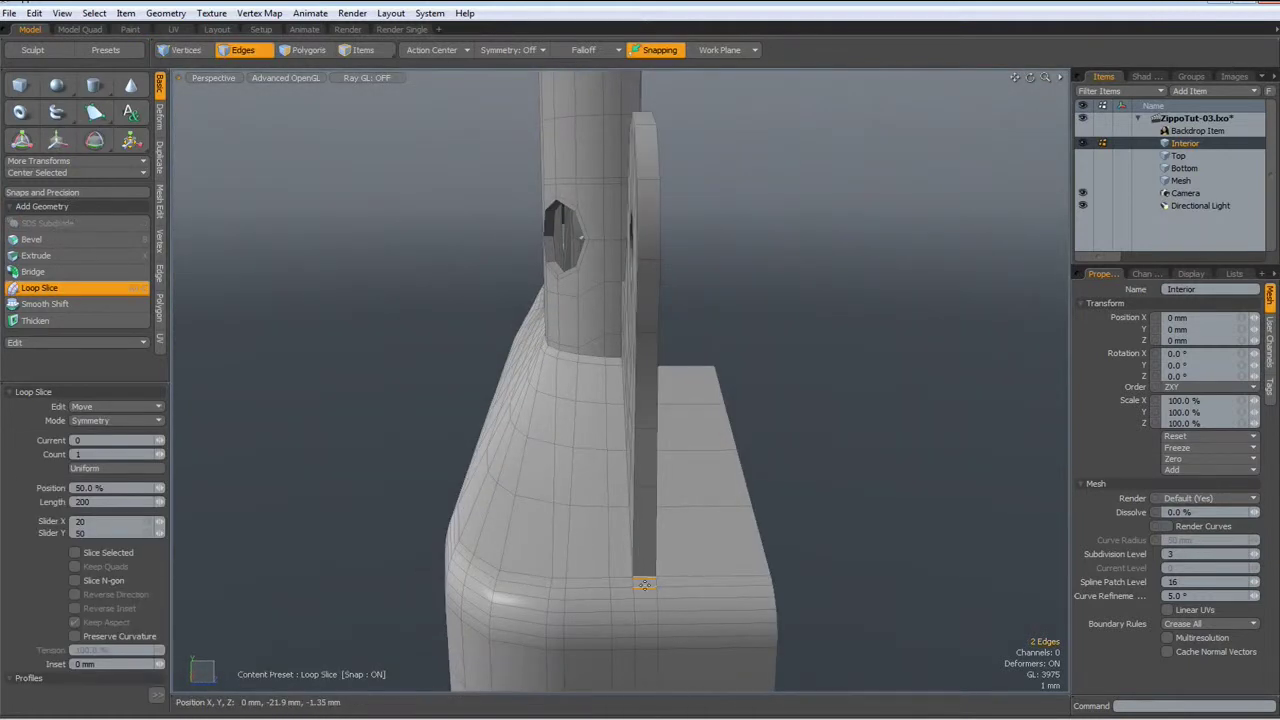
left_click(162, 455)
key("space")
left_click(873, 389)
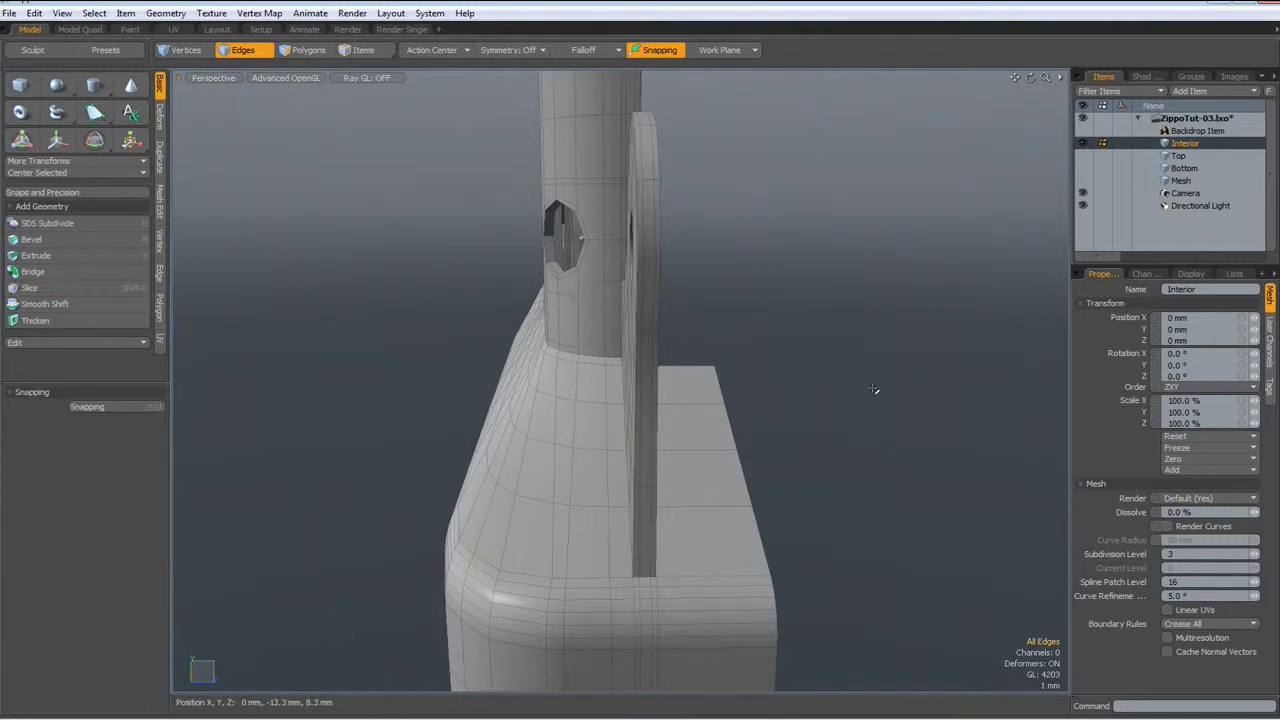
Examine the bracket's base and the surrounding shoulder from several angles with subdivision smoothing on and off.
key("Tab")
left_click_drag(885, 411, 837, 444, "alt")
key("Tab")
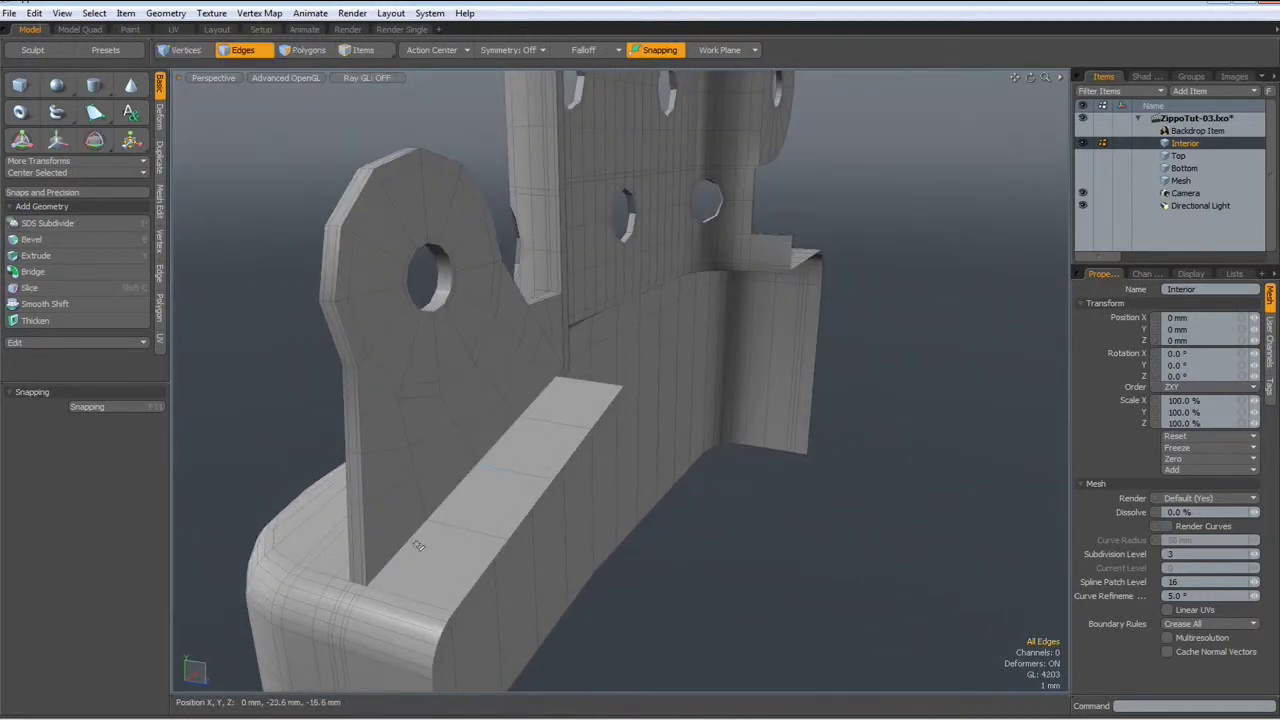
left_click_drag(515, 461, 545, 428, "alt")
key("Tab")
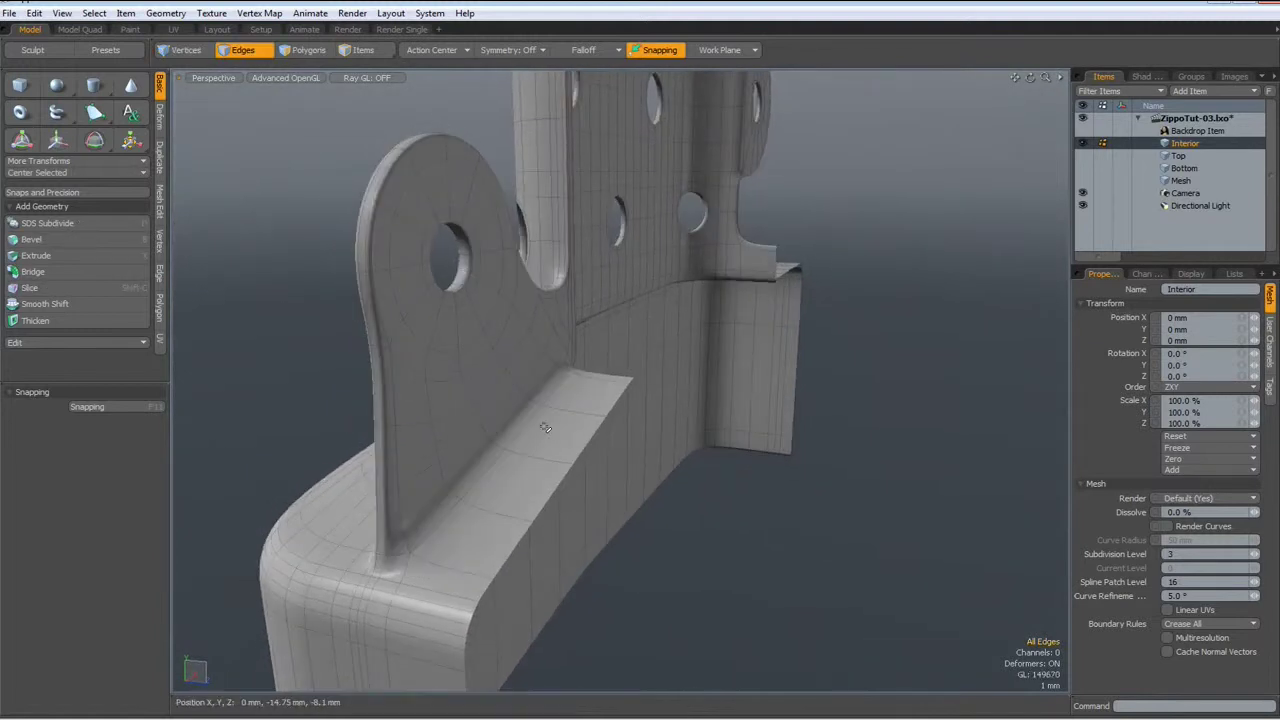
key("Tab")
mouse_move(522, 486)
left_mouse_down("alt")
mouse_move(480, 490)
mouse_move(532, 496)
left_mouse_up("alt")
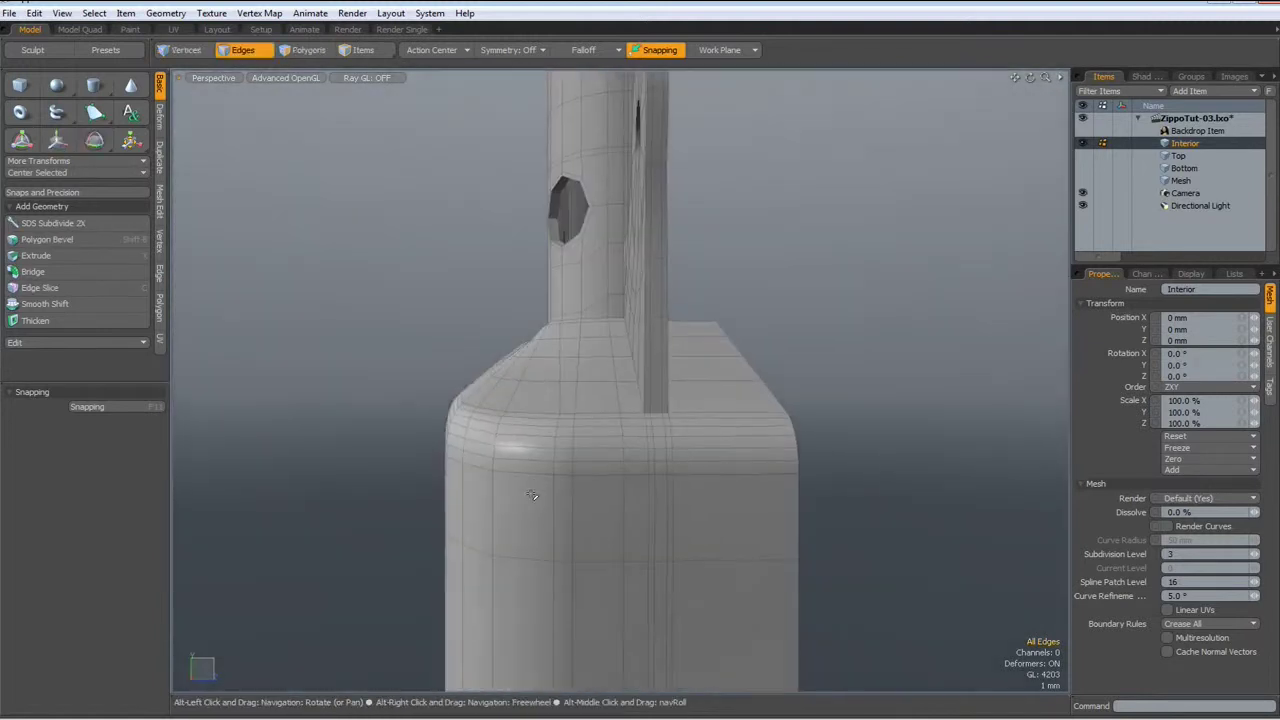
key("Tab")
key("Tab")
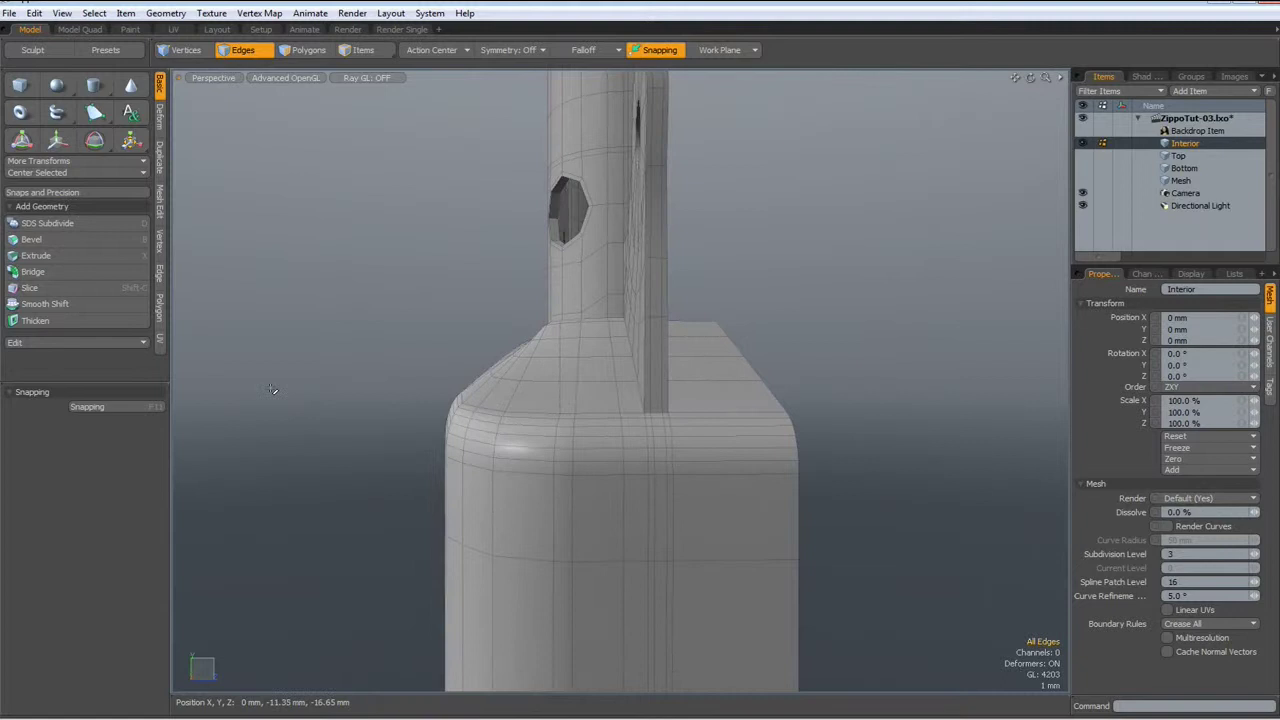
Add an edge loop at about 4.92% down the body and shoulder, close beside the bracket's base.
left_click(161, 268)
left_click(120, 209)
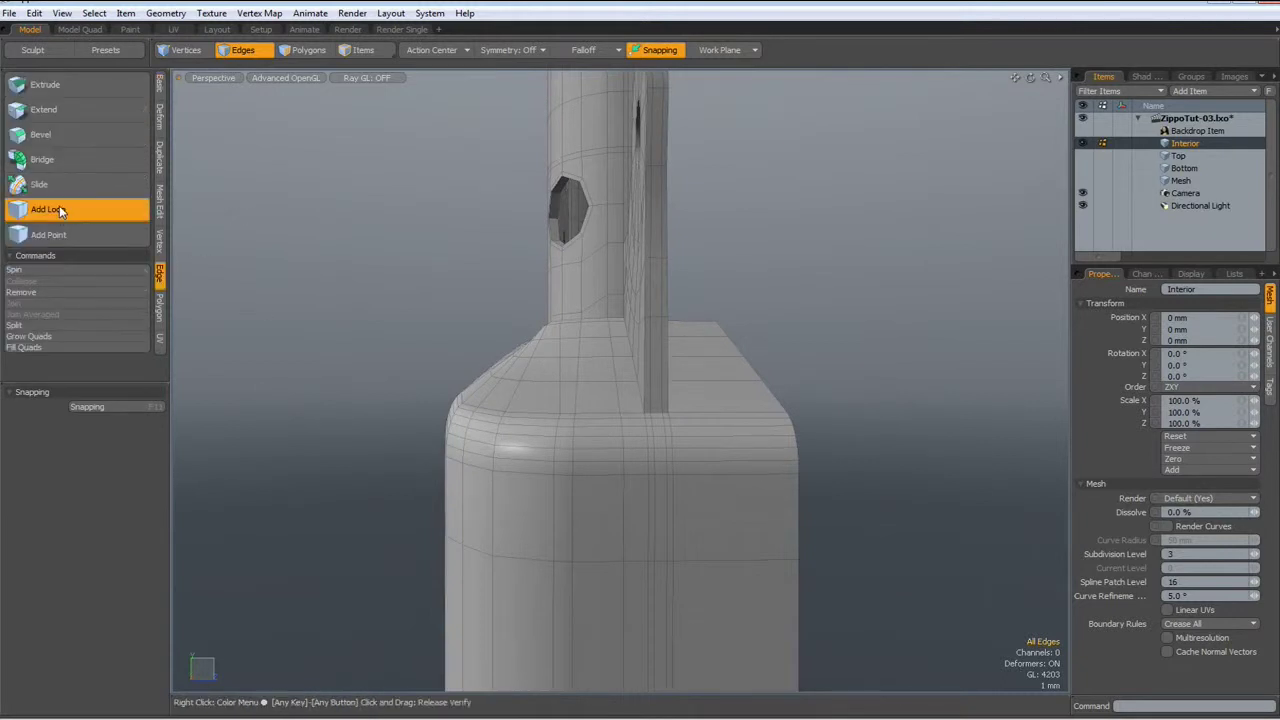
left_click(678, 447)
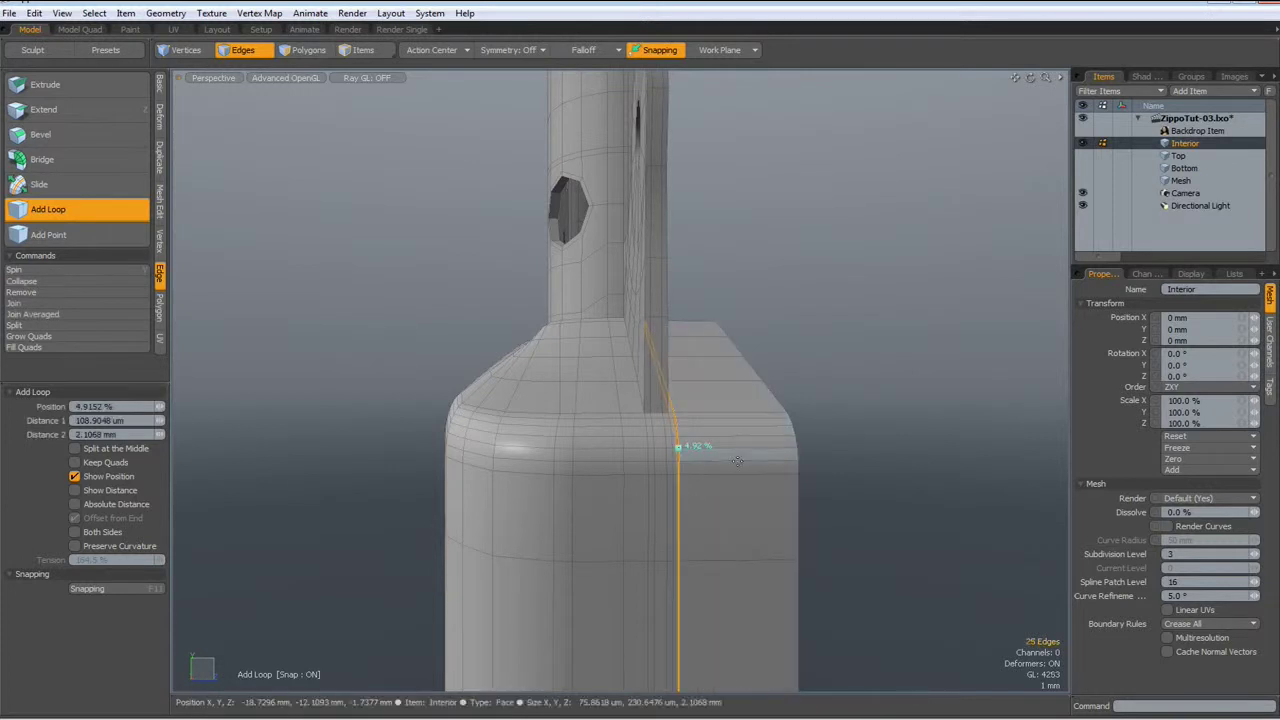
Clear the polygon selection and mirror the whole interior half across the Z axis about the origin, with inverted polygons.
key("space")
key("shift+3")
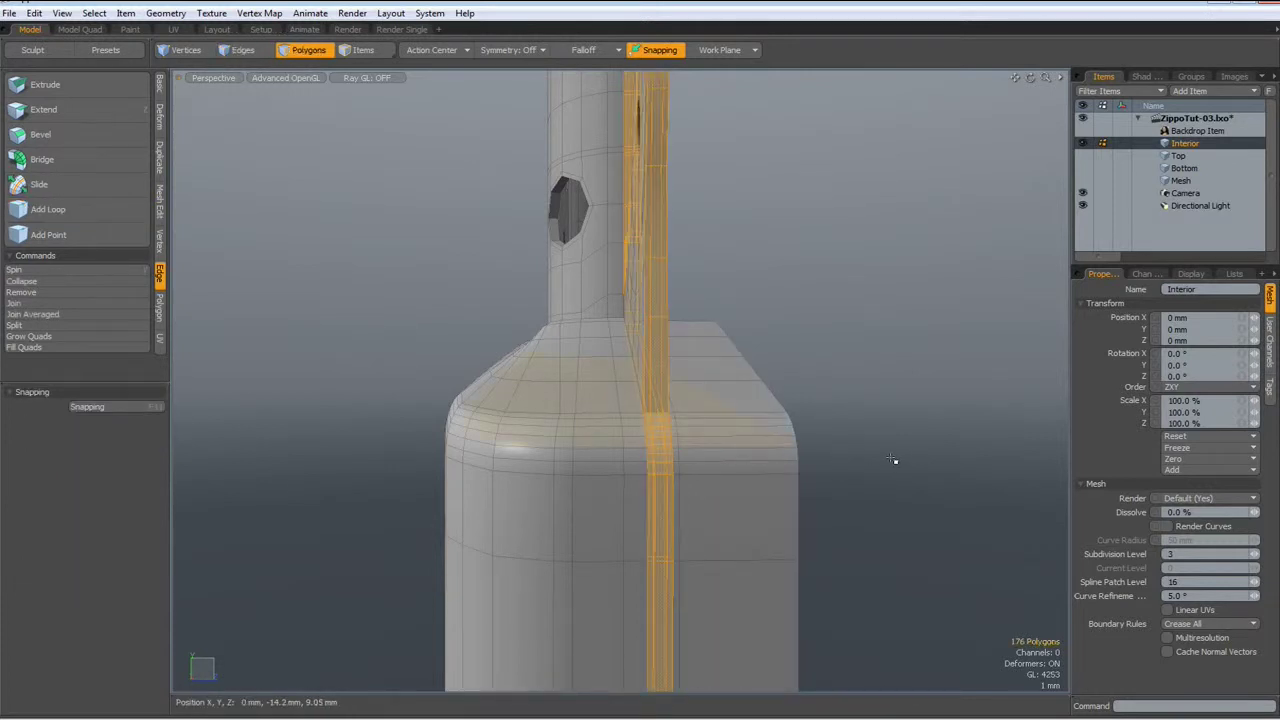
key("Delete")
left_click_drag(909, 486, 781, 543, "alt")
scroll(694, 542, "down", 10)
scroll(702, 538, "up", 5)
scroll(900, 543, "down", 5)
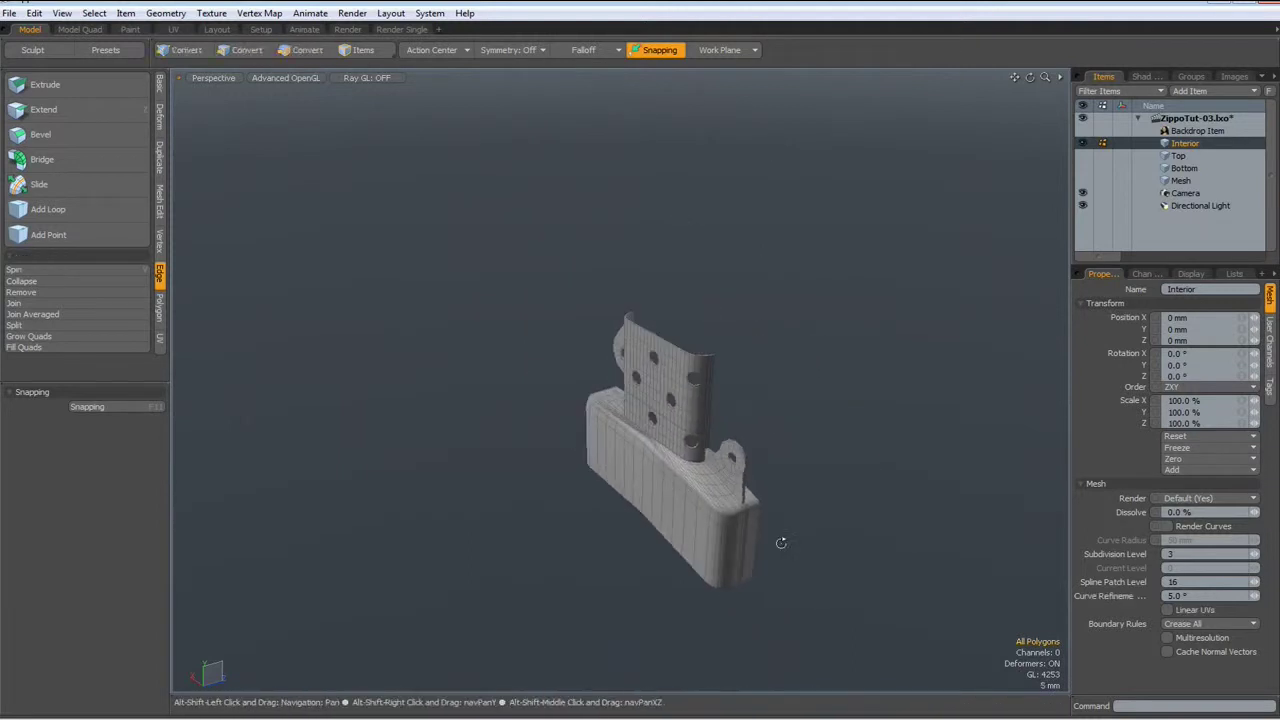
left_click(158, 160)
left_click(45, 96)
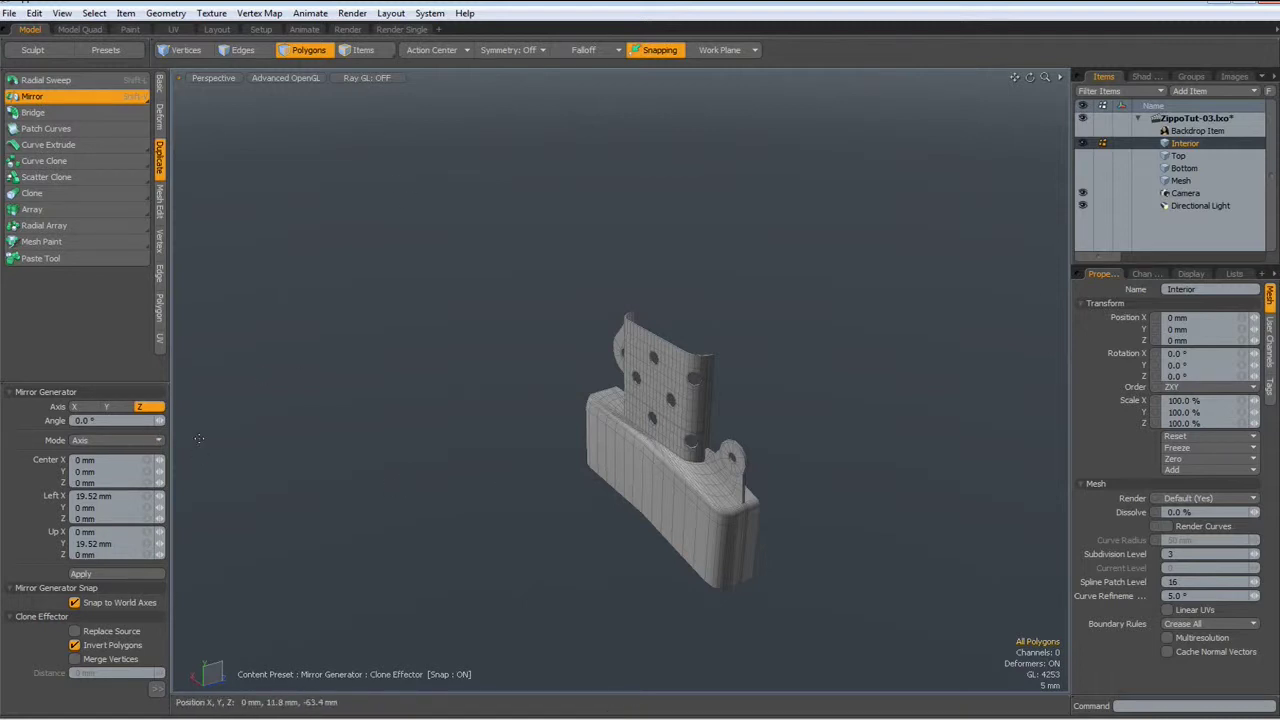
left_click(81, 573)
Turn on subdivision smoothing for the mirrored insert and inspect its body, chimney and brackets from the end and side.
left_click_drag(420, 530, 418, 480, "alt")
scroll(683, 551, "up", 5)
key("Tab")
left_click_drag(682, 551, 811, 480, "alt")
scroll(811, 480, "down", 5)
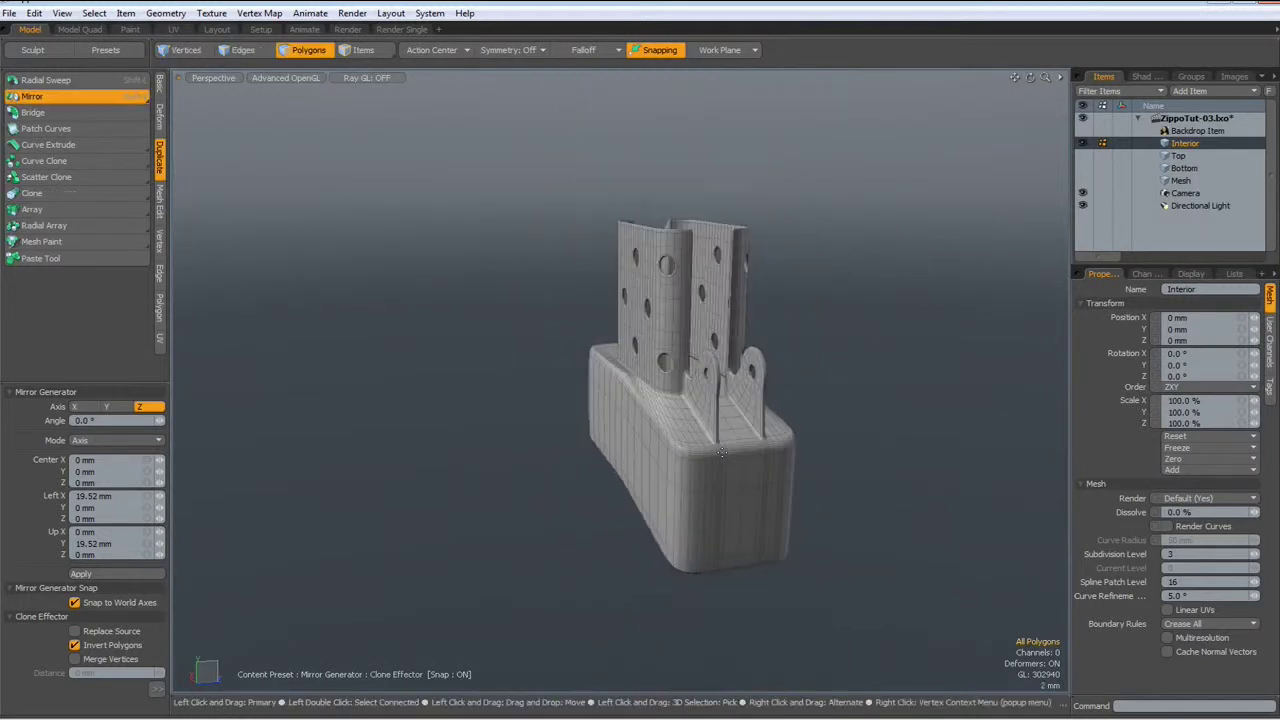
left_click_drag(650, 490, 371, 448, "alt")
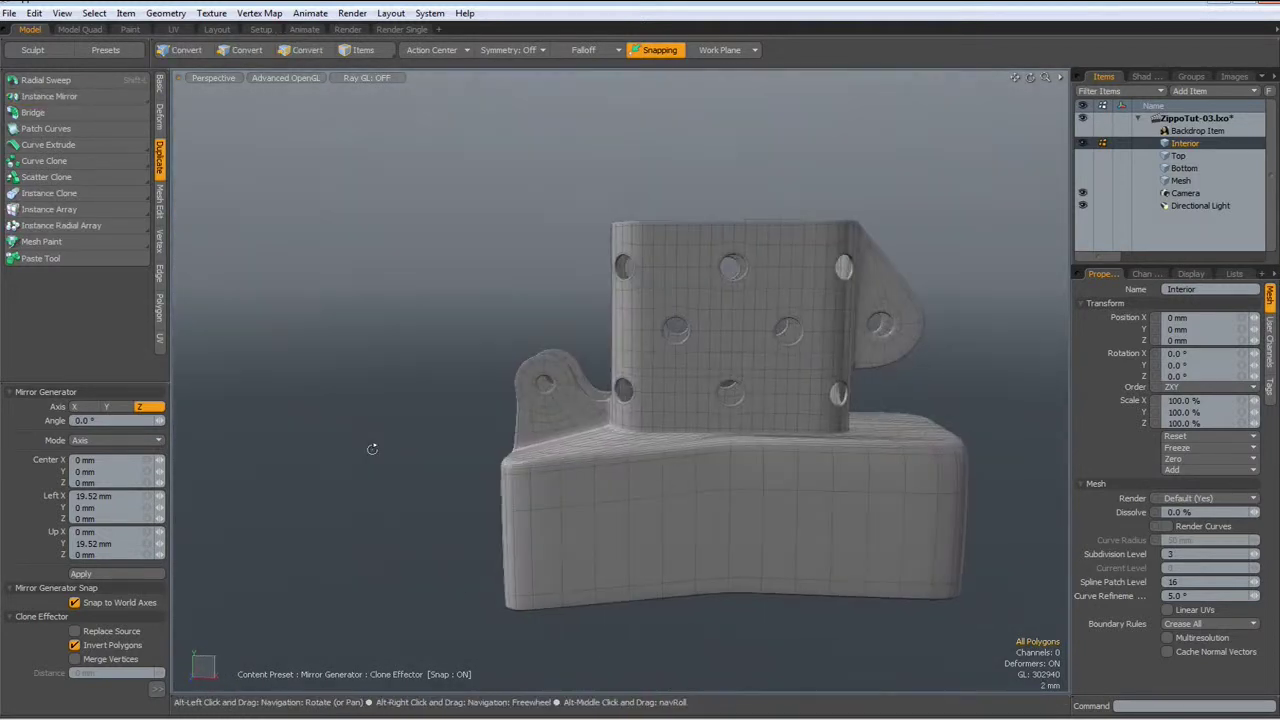
Set the Base Material's transparent amount to 20% in the shader tree.
left_click(1153, 76)
left_click(1108, 167)
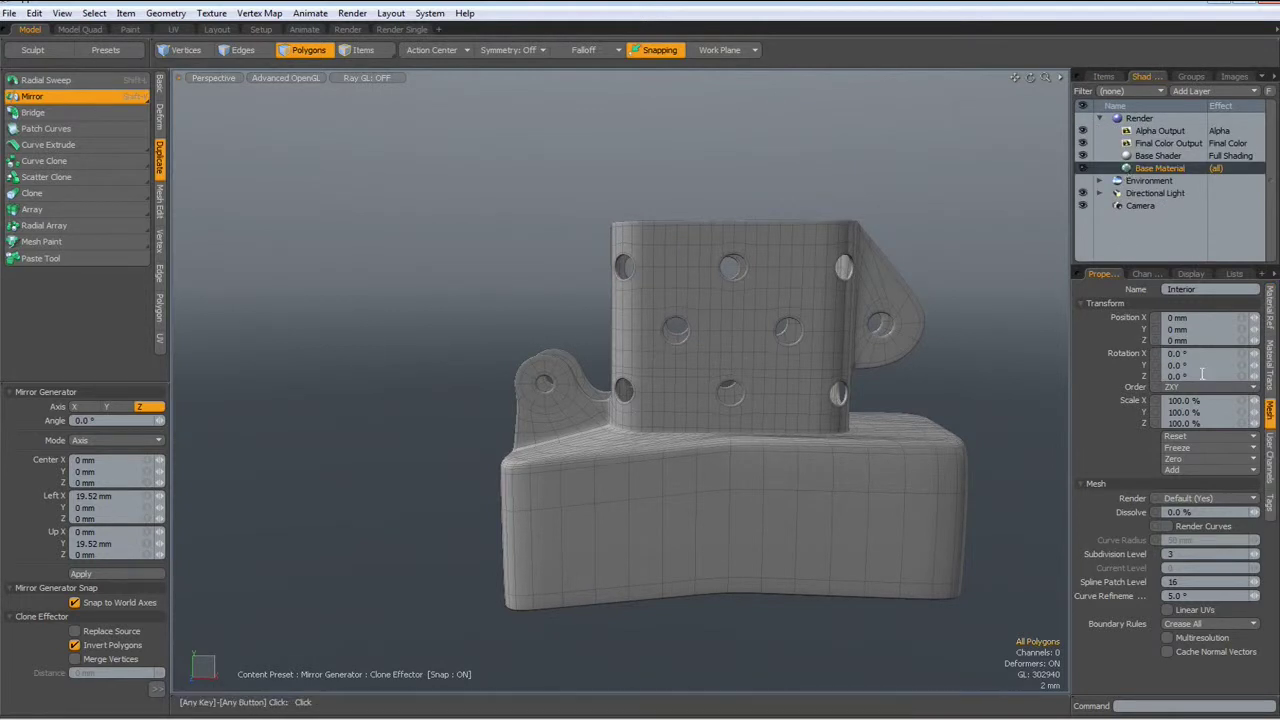
left_click(1270, 360)
left_click(1201, 374)
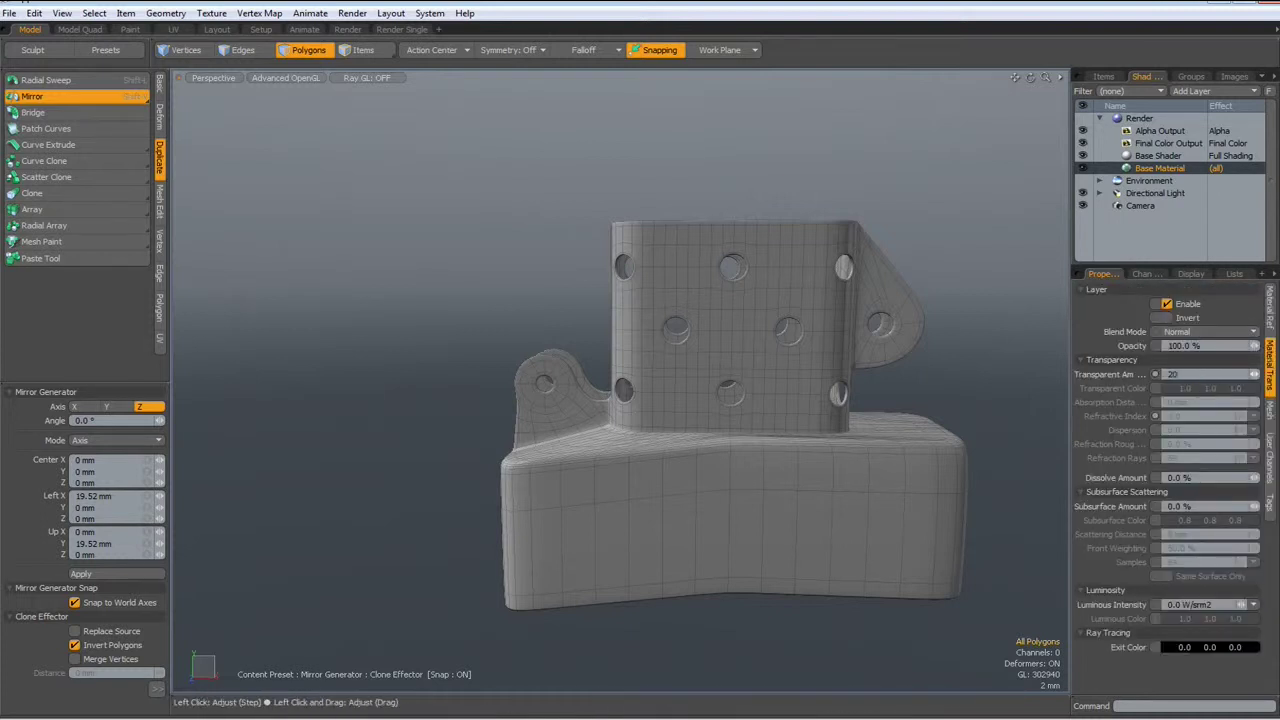
key("Return")
key("space")
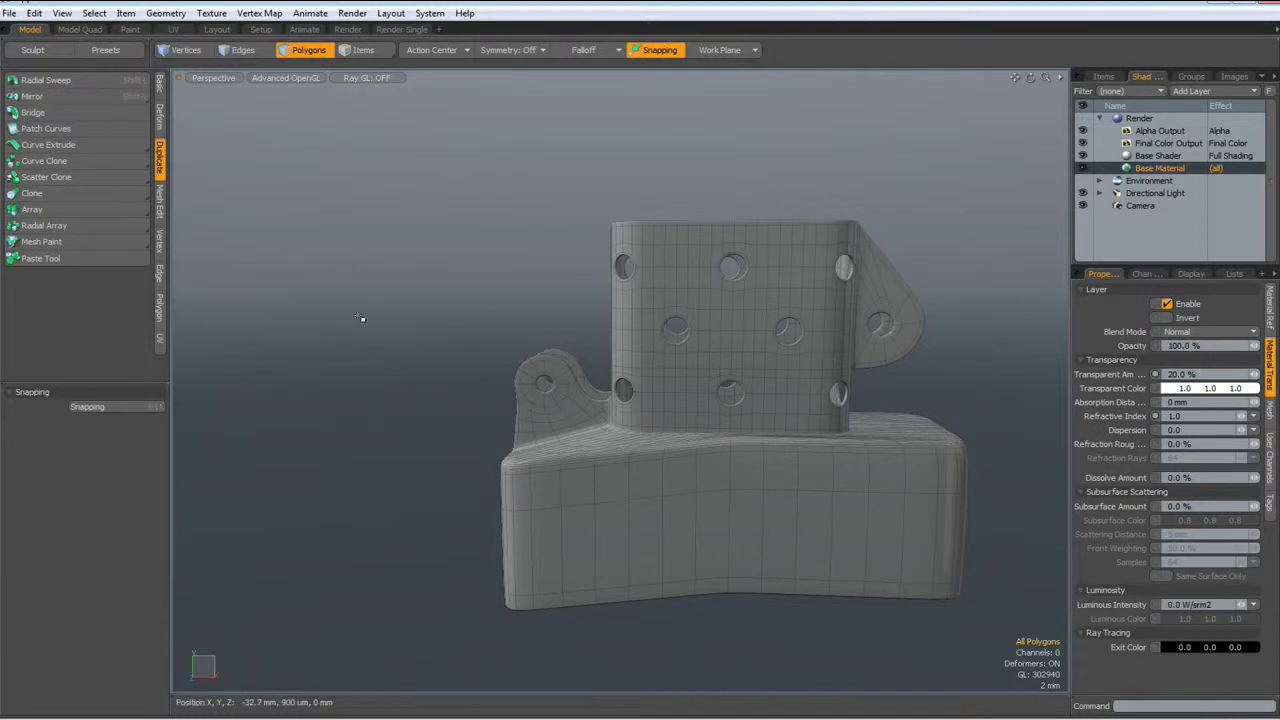
Show the Backdrop Item and compare the cam bracket and chimney with the reference photo through the transparent mesh.
left_click(1104, 77)
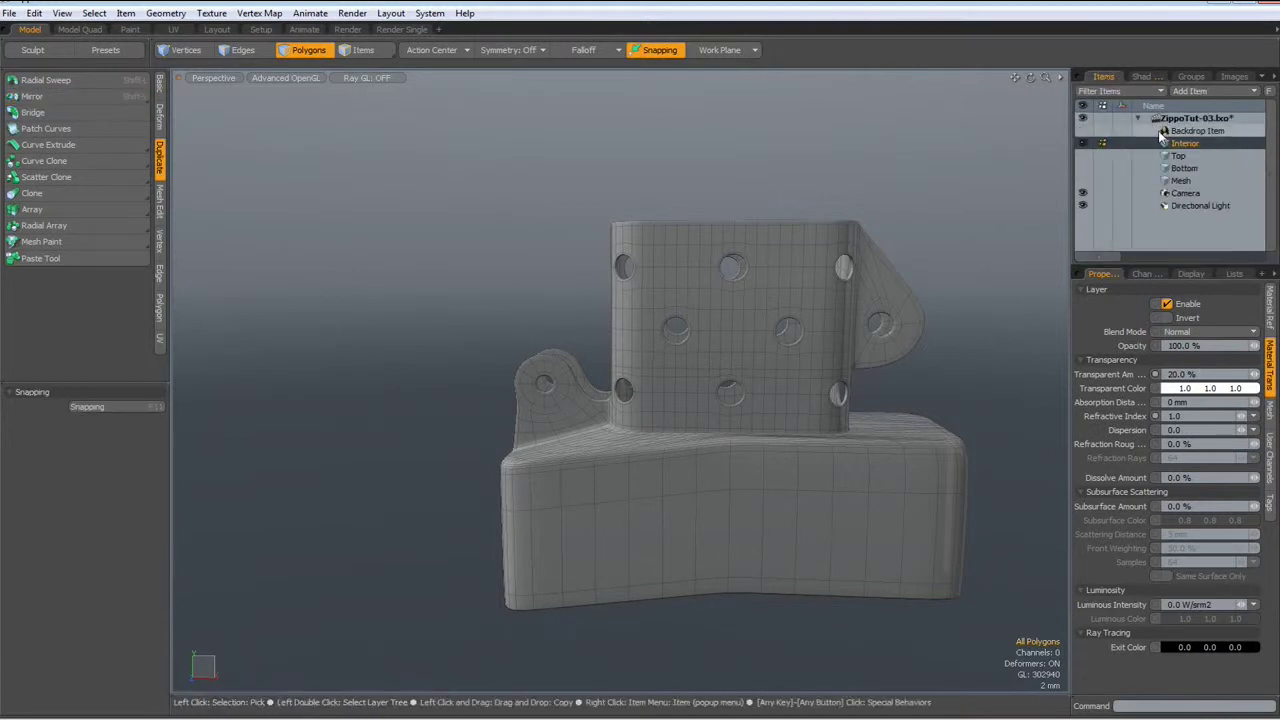
left_click(1082, 131)
left_click_drag(600, 396, 580, 378, "alt")
scroll(534, 411, "up", 5)
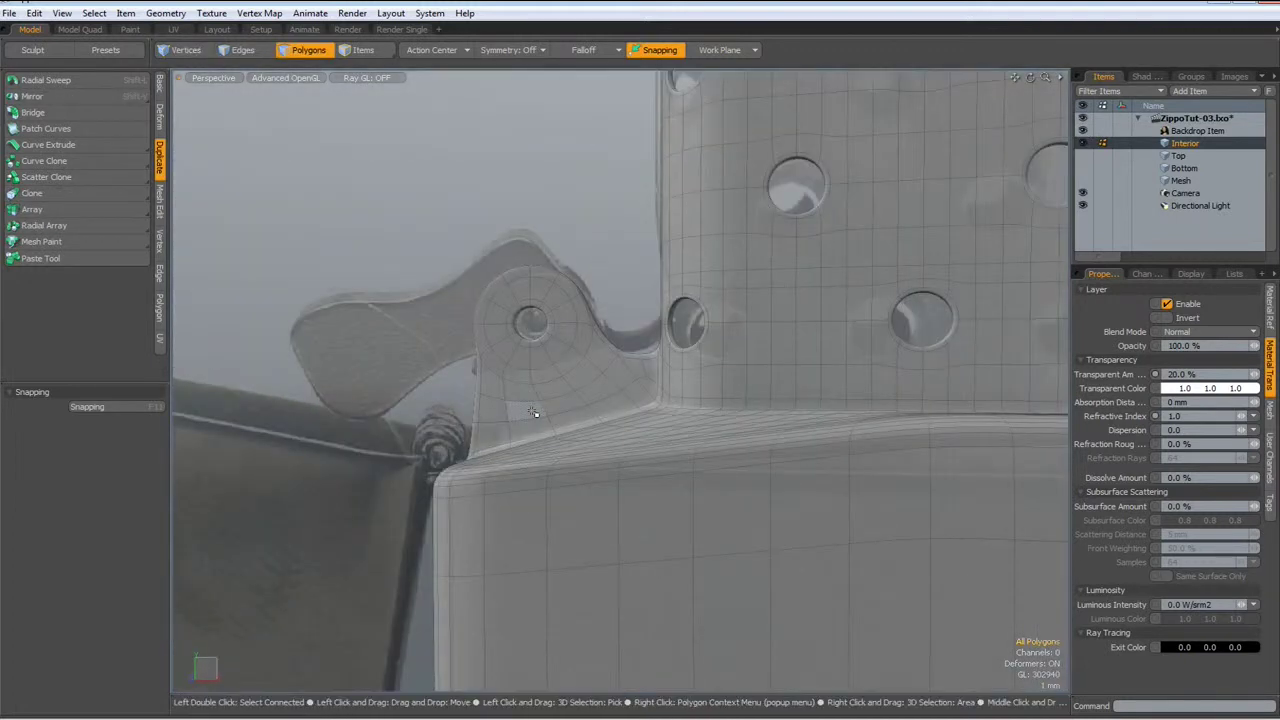
scroll(534, 412, "down", 3)
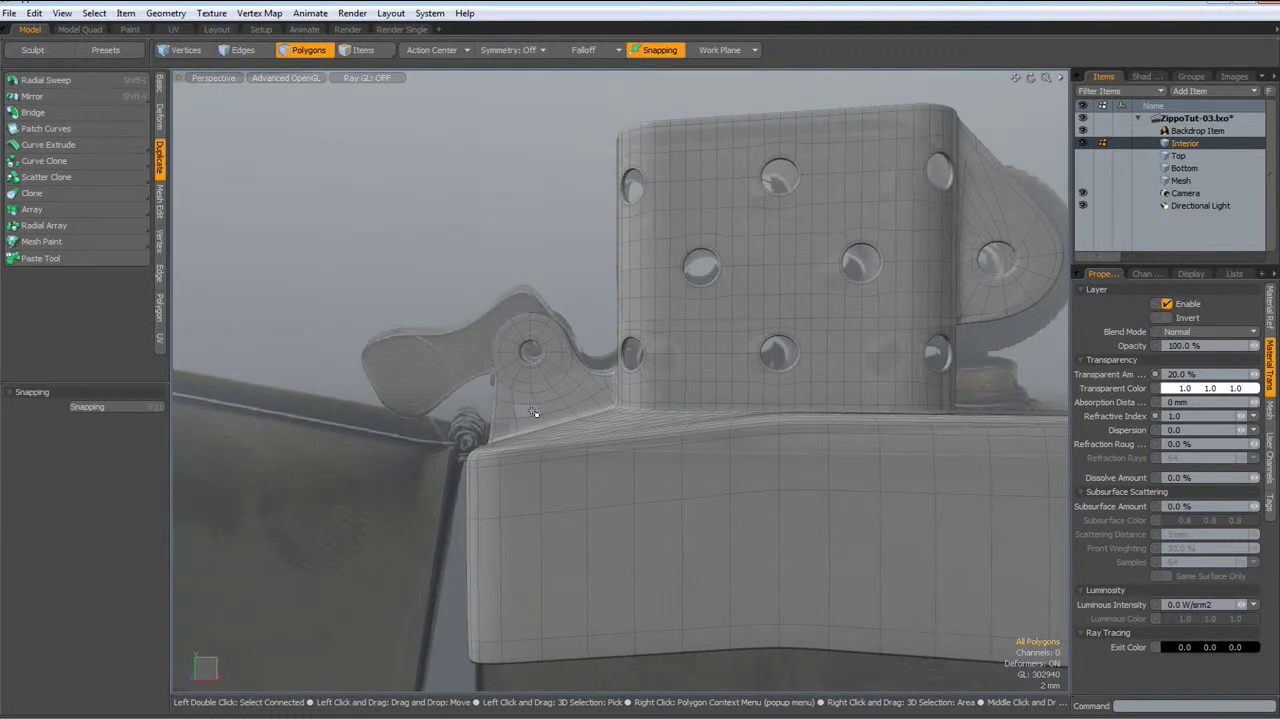